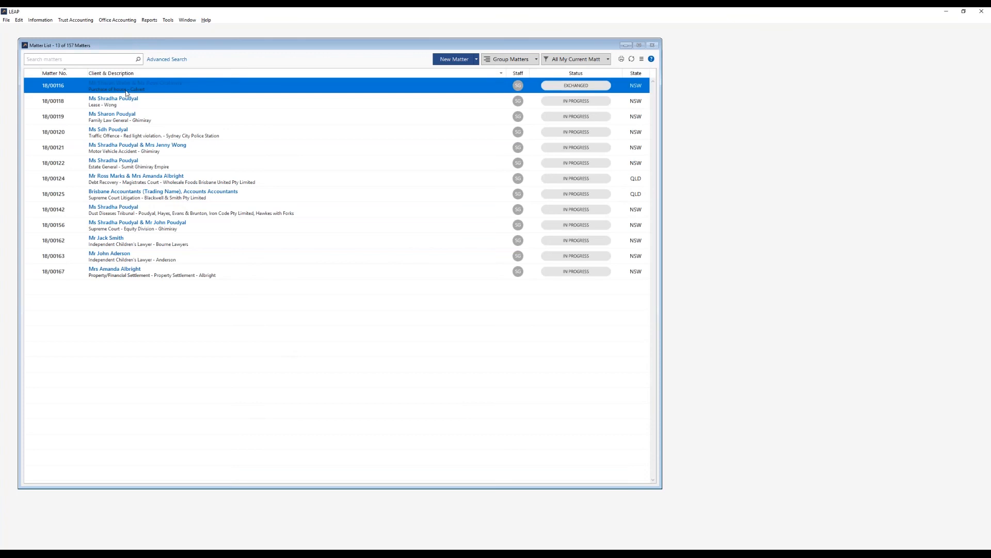
Open the Purchase of house matter and browse its guides and precedents to the NSW Conveyancing & Property > Property > Purchase folder.
{"action": "double_click", "coordinate": [126, 92]}
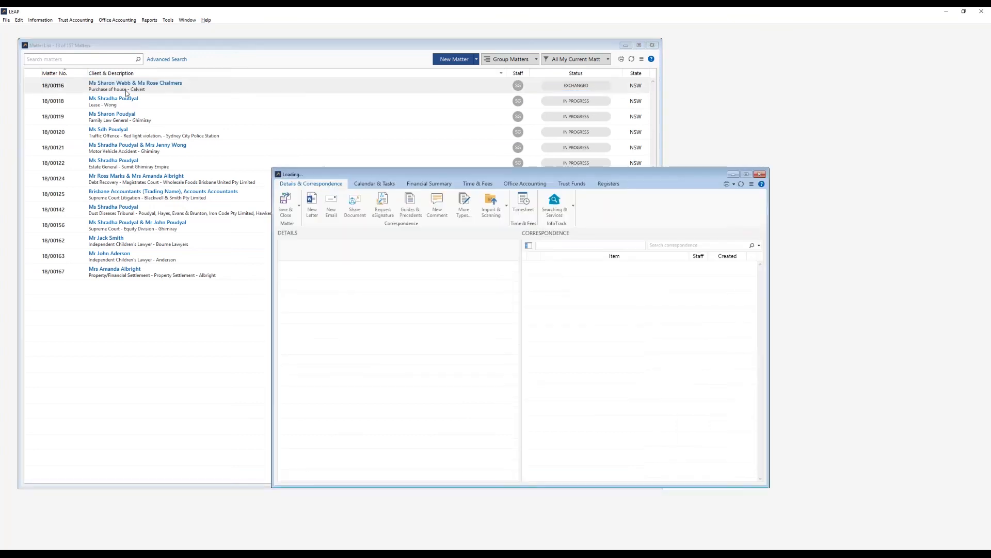
{"action": "left_click", "coordinate": [409, 206]}
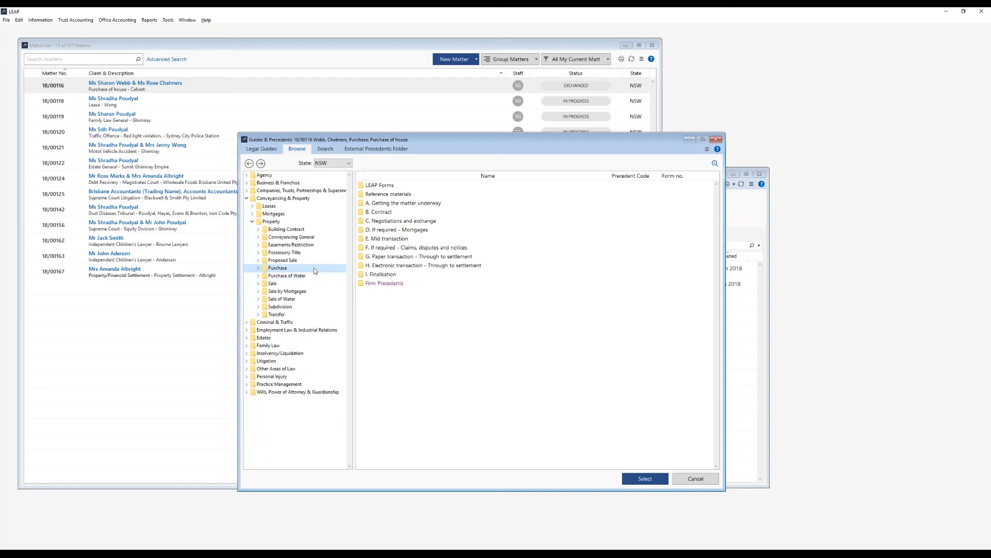
{"action": "right_click", "coordinate": [386, 315]}
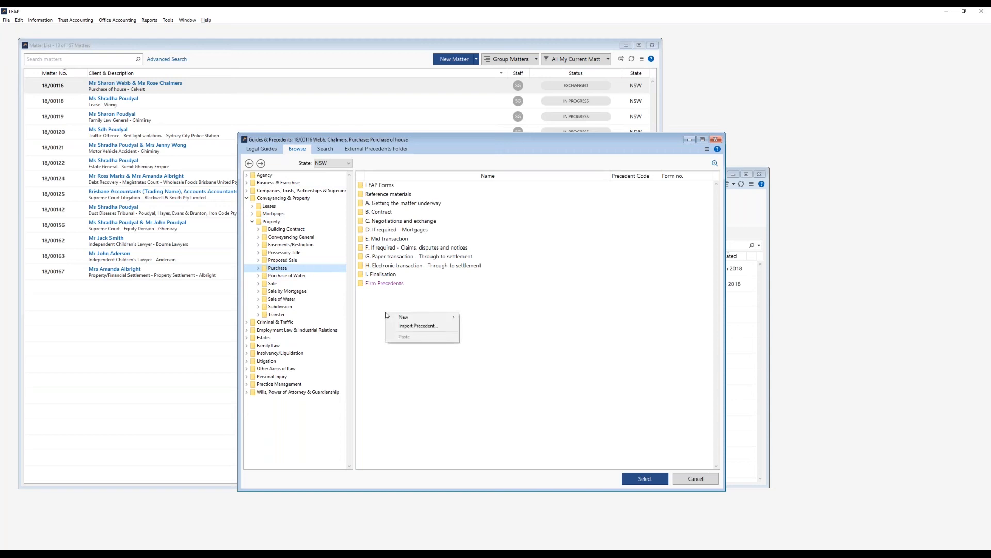
{"action": "mouse_move", "coordinate": [391, 319]}
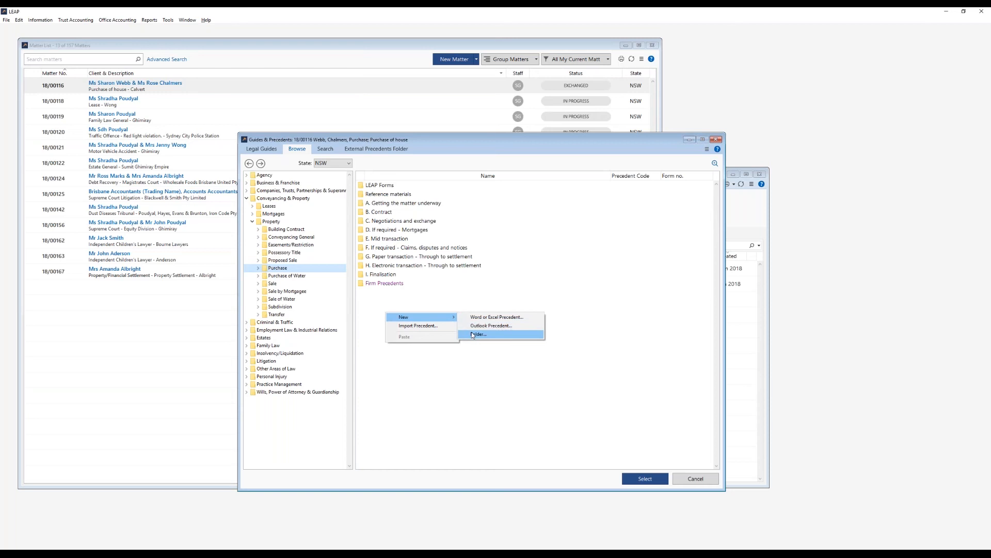
{"action": "left_click", "coordinate": [381, 309]}
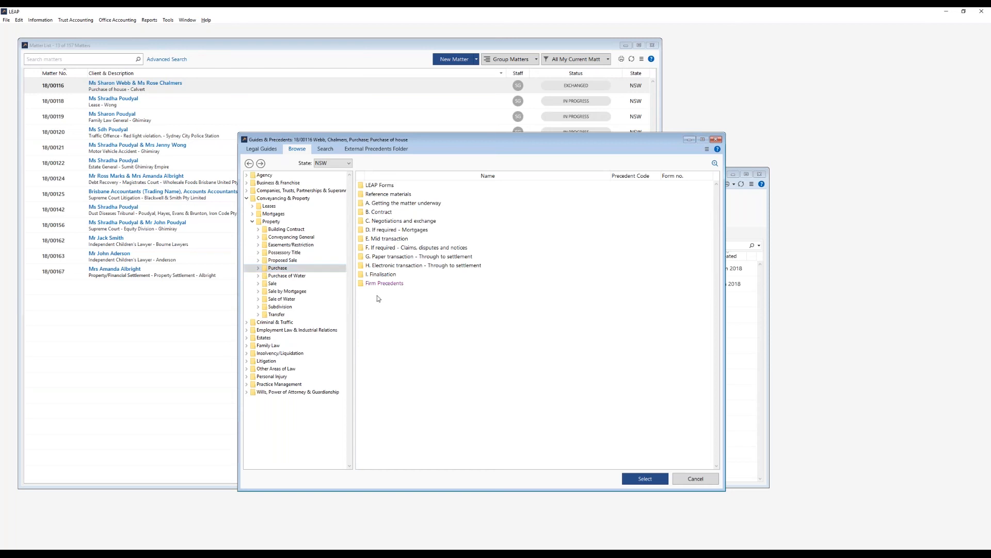
Import the Purchase Agreement Word document from the Desktop as a new precedent in the "A. Getting the matter underway" folder.
{"action": "double_click", "coordinate": [398, 205]}
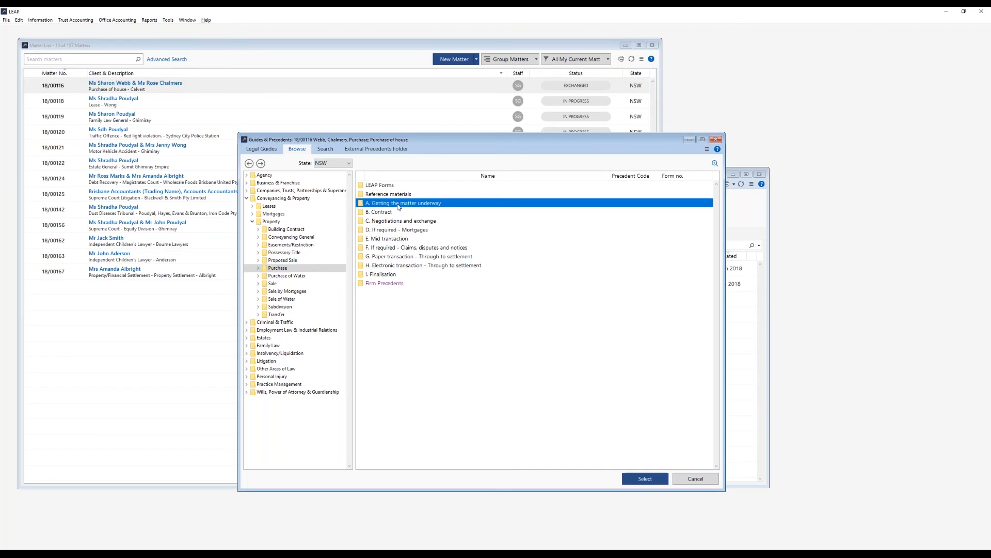
{"action": "right_click", "coordinate": [449, 396]}
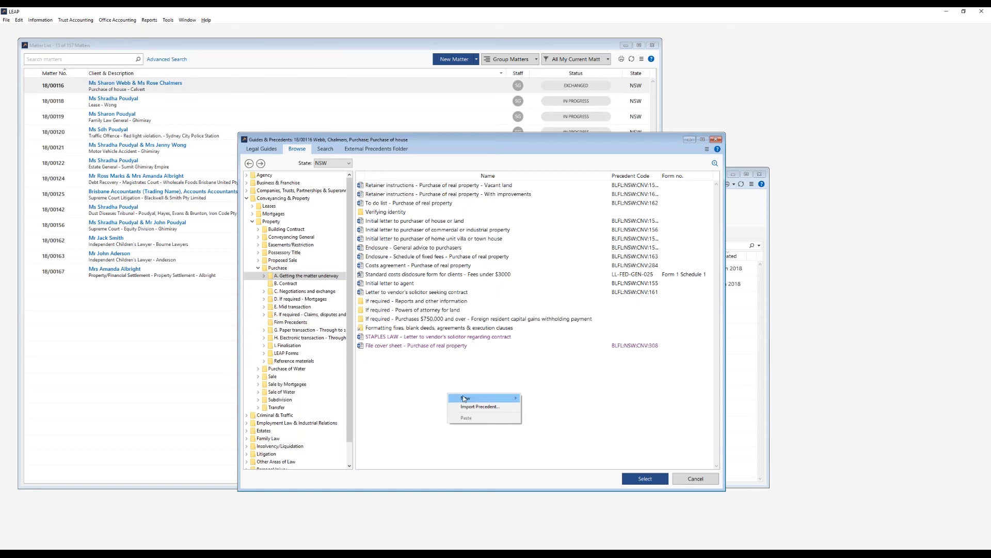
{"action": "mouse_move", "coordinate": [479, 399]}
{"action": "left_click", "coordinate": [494, 408]}
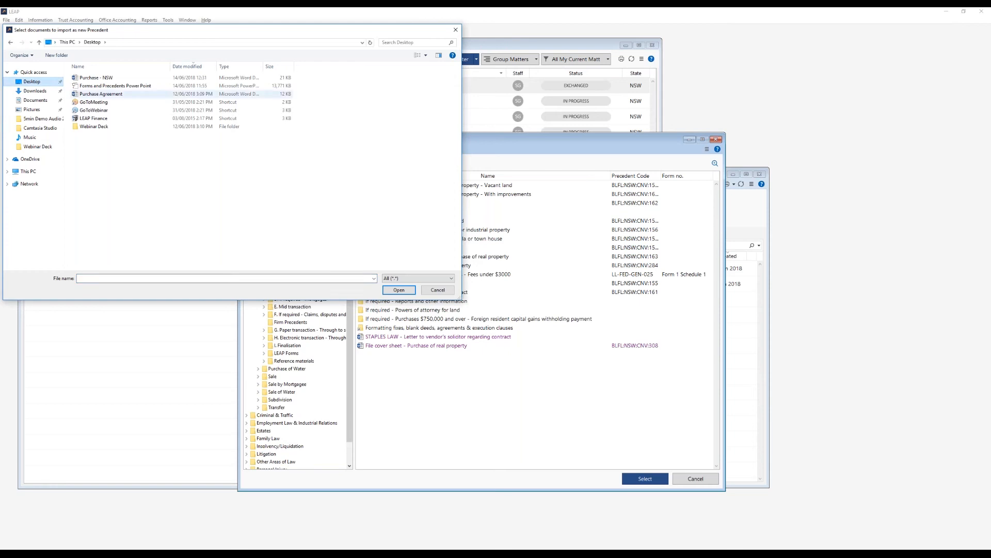
{"action": "left_click", "coordinate": [129, 94]}
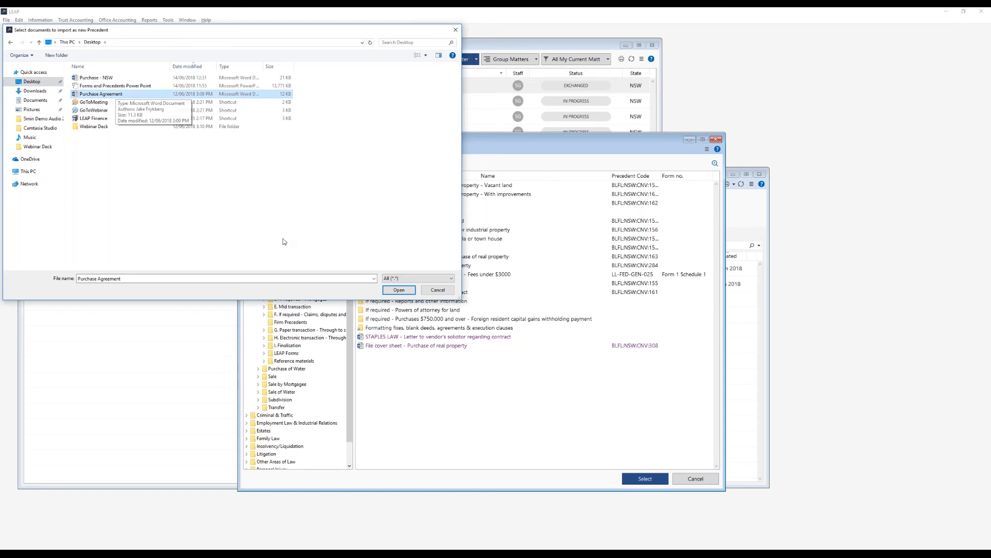
{"action": "left_click", "coordinate": [398, 291]}
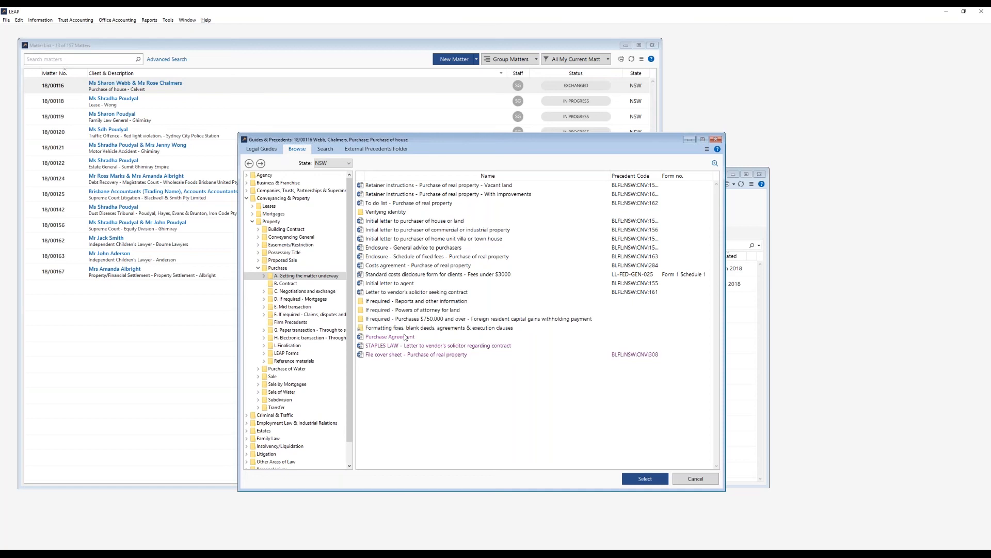
{"action": "left_click", "coordinate": [708, 151]}
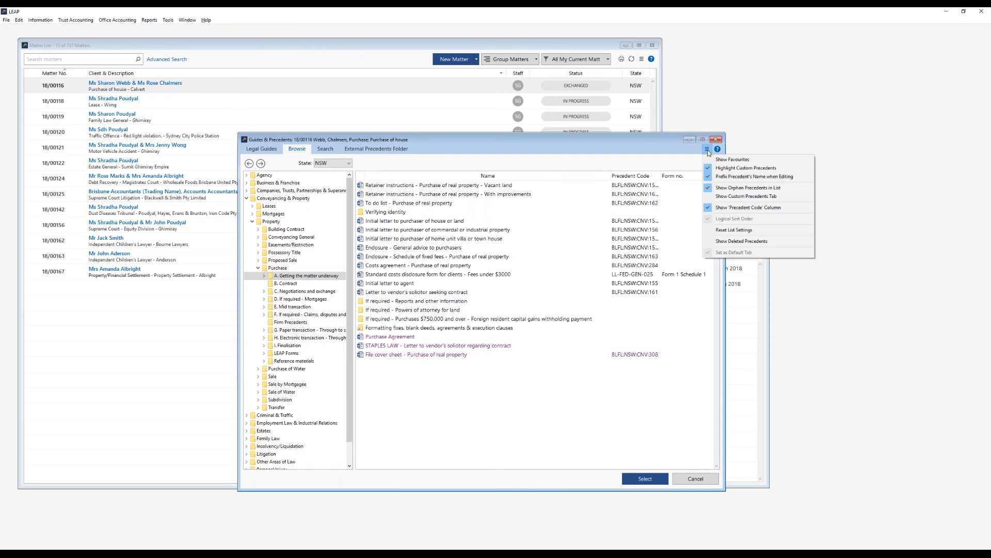
{"action": "left_click", "coordinate": [457, 383]}
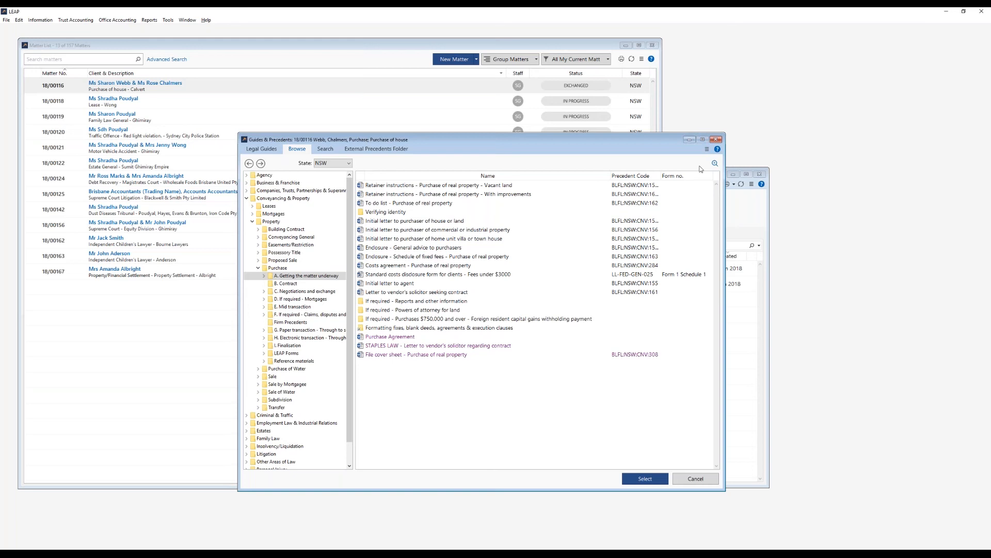
{"action": "left_click", "coordinate": [707, 150]}
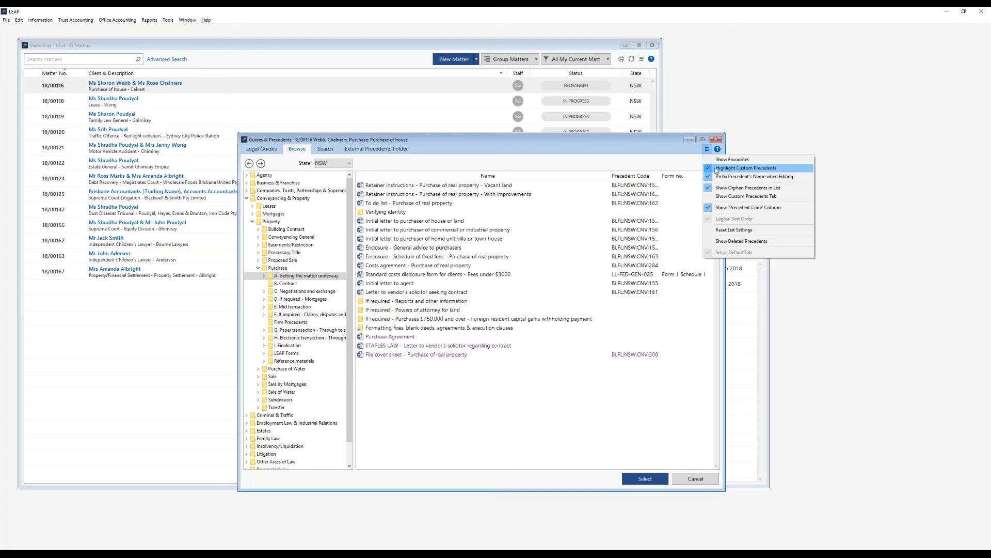
{"action": "left_click", "coordinate": [648, 167]}
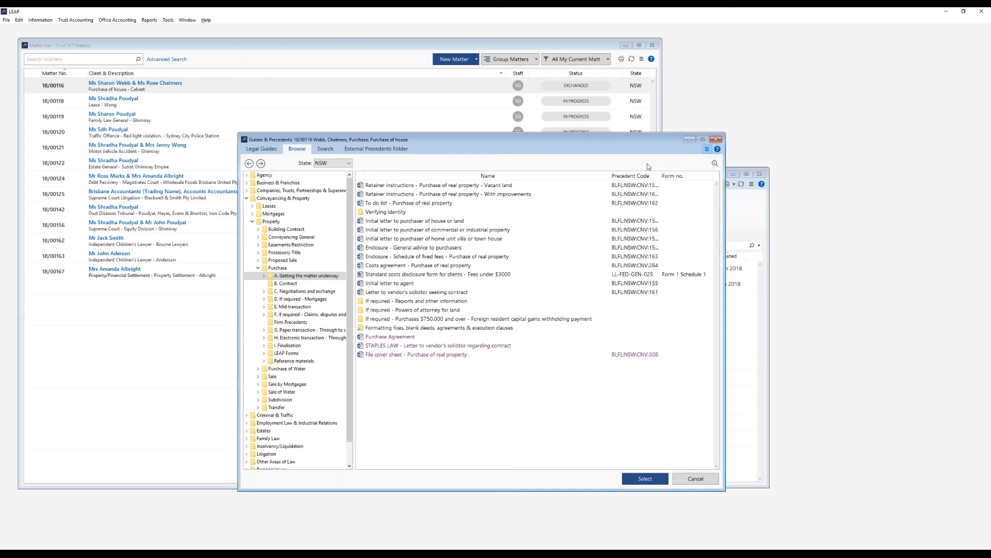
Enable the Show Custom Precedents Tab option and return to browsing the "A. Getting the matter underway" folder.
{"action": "left_click", "coordinate": [707, 149]}
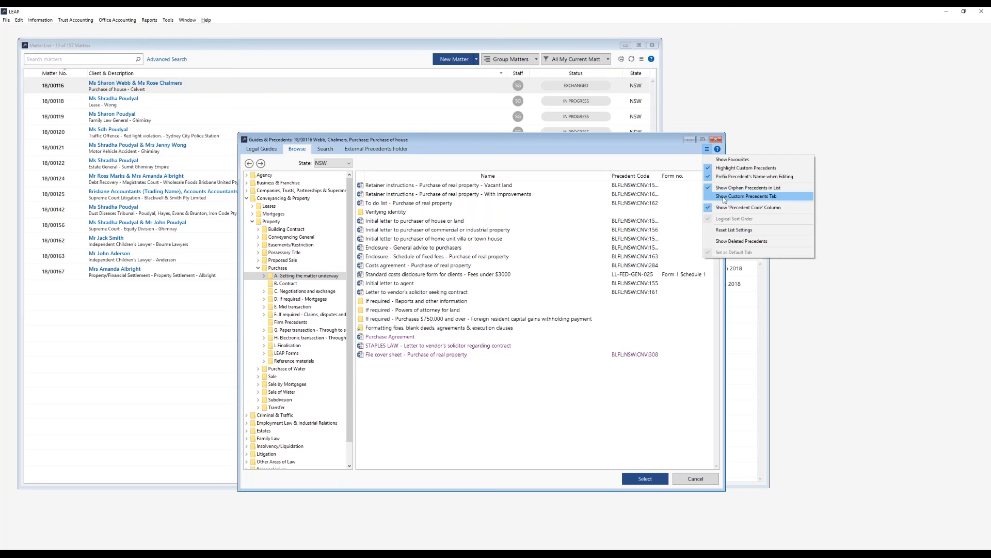
{"action": "left_click", "coordinate": [724, 198]}
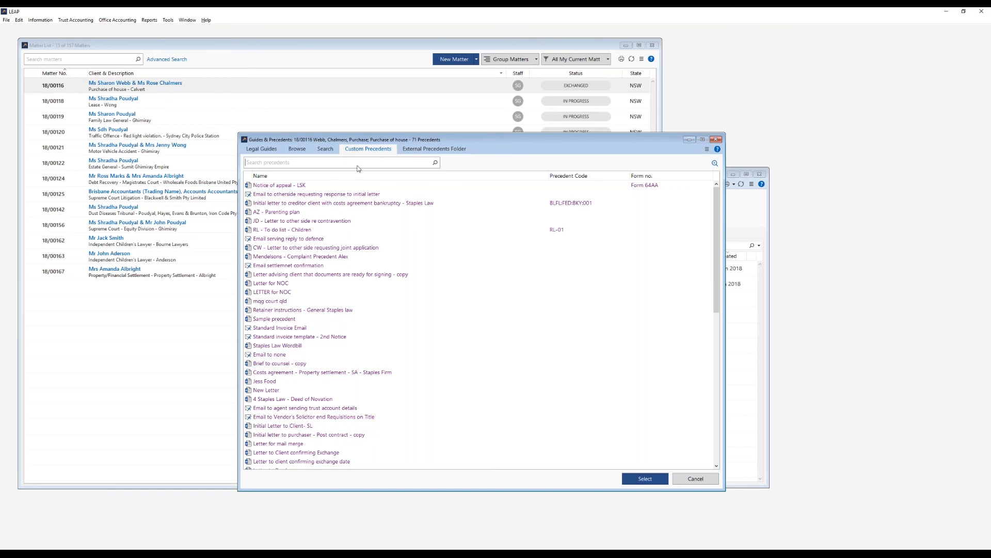
{"action": "left_click", "coordinate": [297, 149]}
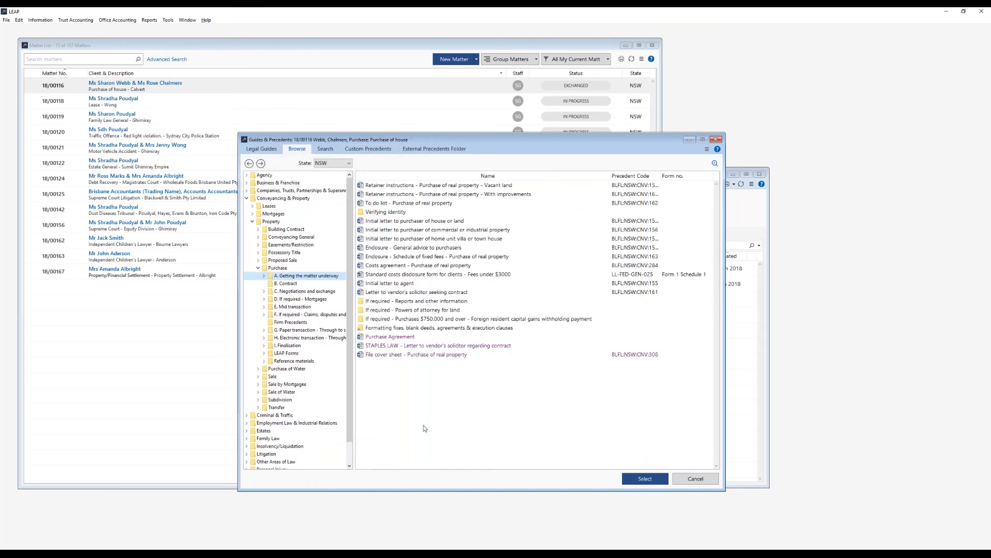
Create a new Word precedent in this folder using the Letter document type with Purchaser 1 as recipient.
{"action": "right_click", "coordinate": [434, 380]}
{"action": "mouse_move", "coordinate": [468, 385]}
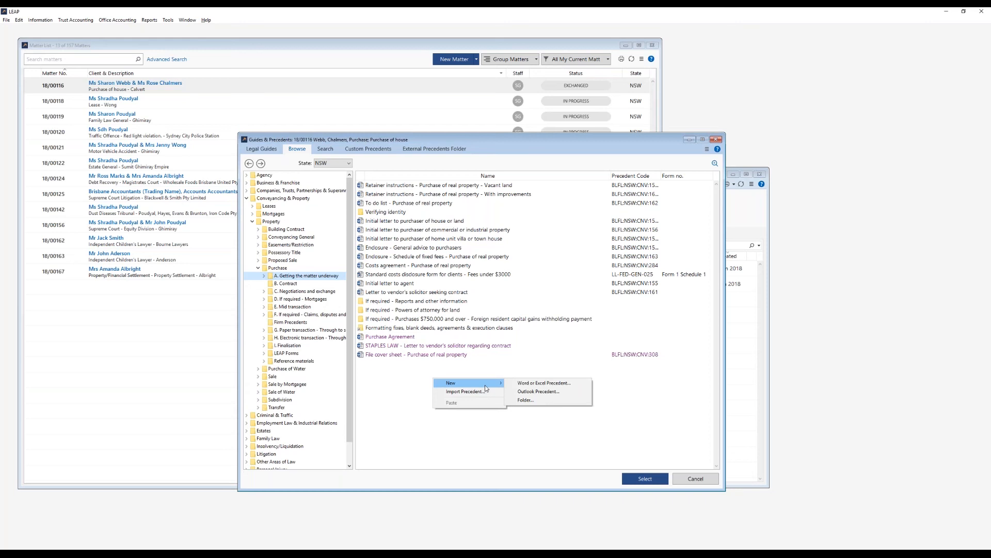
{"action": "left_click", "coordinate": [535, 383]}
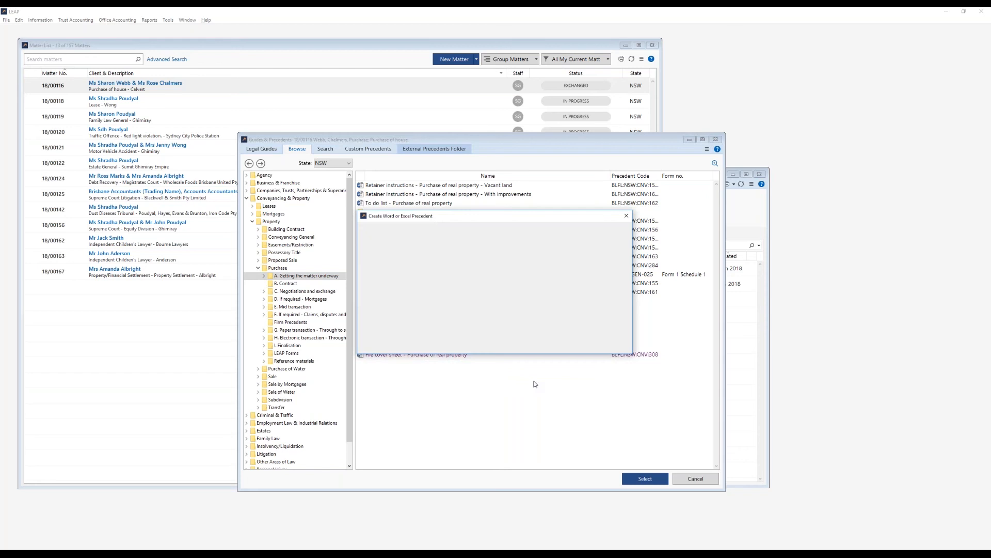
{"action": "left_click", "coordinate": [378, 292]}
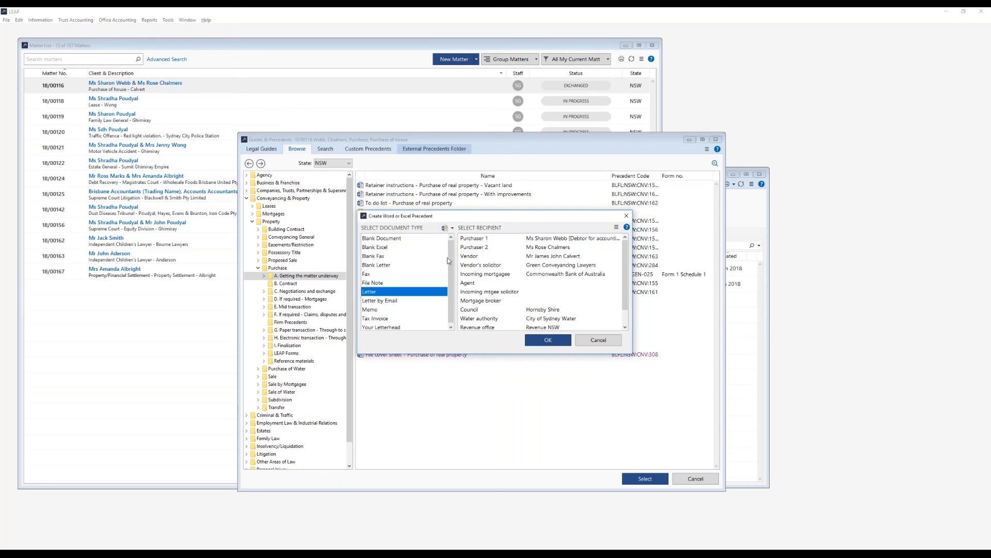
{"action": "left_click", "coordinate": [489, 239]}
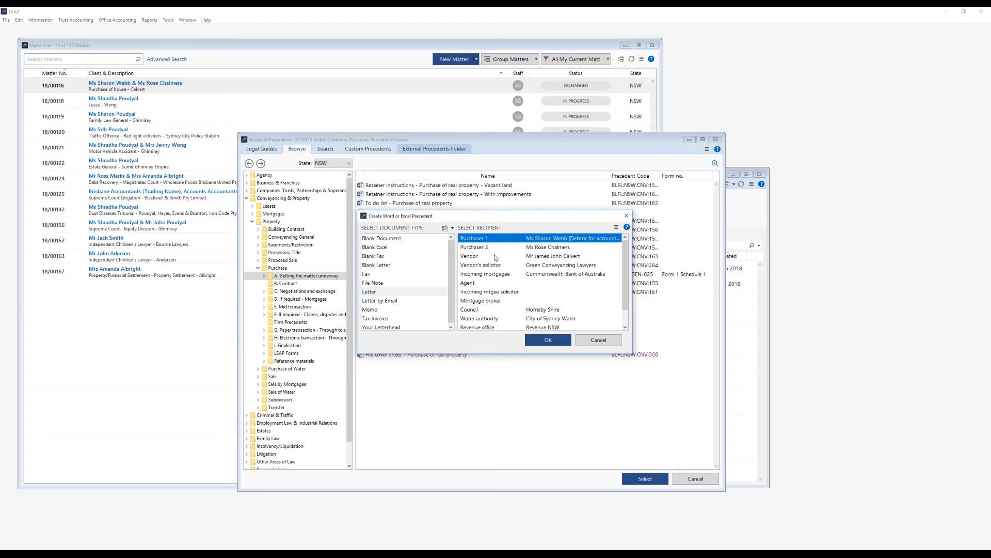
{"action": "left_click", "coordinate": [542, 343]}
{"action": "left_click", "coordinate": [542, 343]}
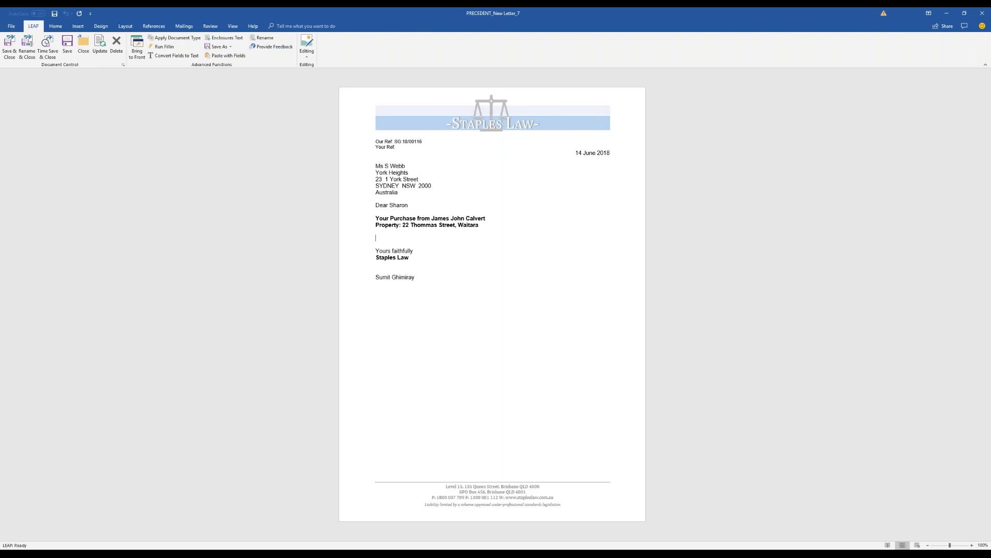
Copy the entire text of the Purchase - NSW Word document into the body of the new letter precedent.
{"action": "left_click", "coordinate": [295, 555]}
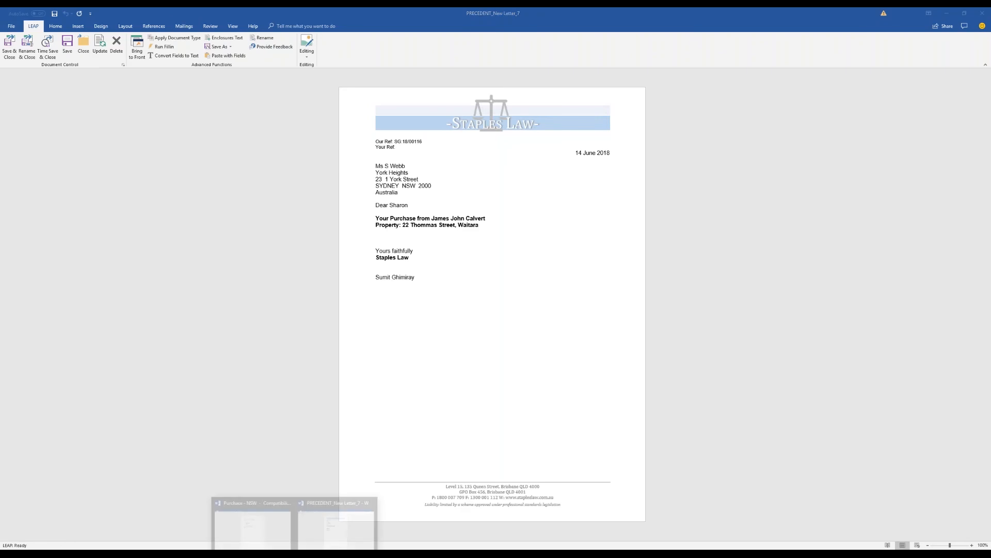
{"action": "left_click", "coordinate": [252, 529]}
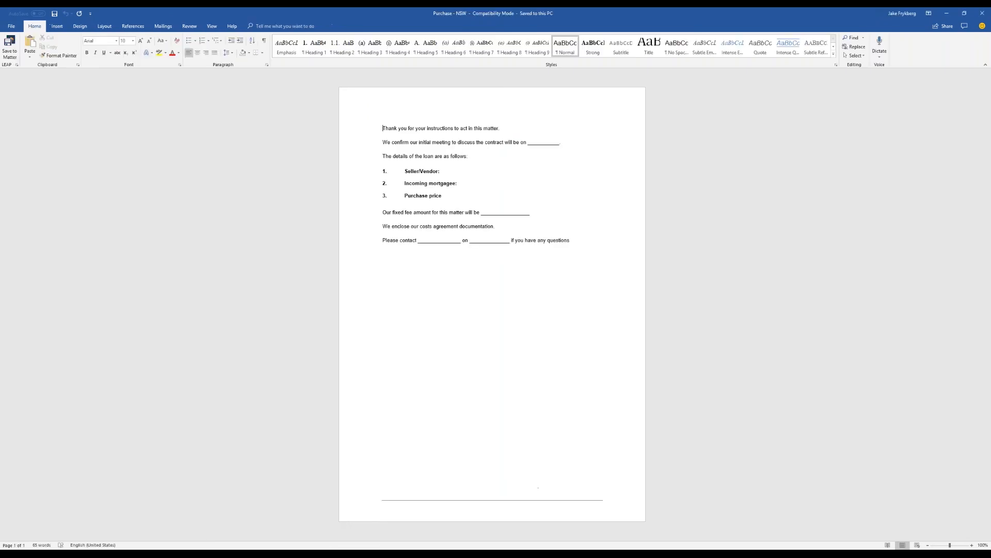
{"action": "key", "text": "ctrl+a"}
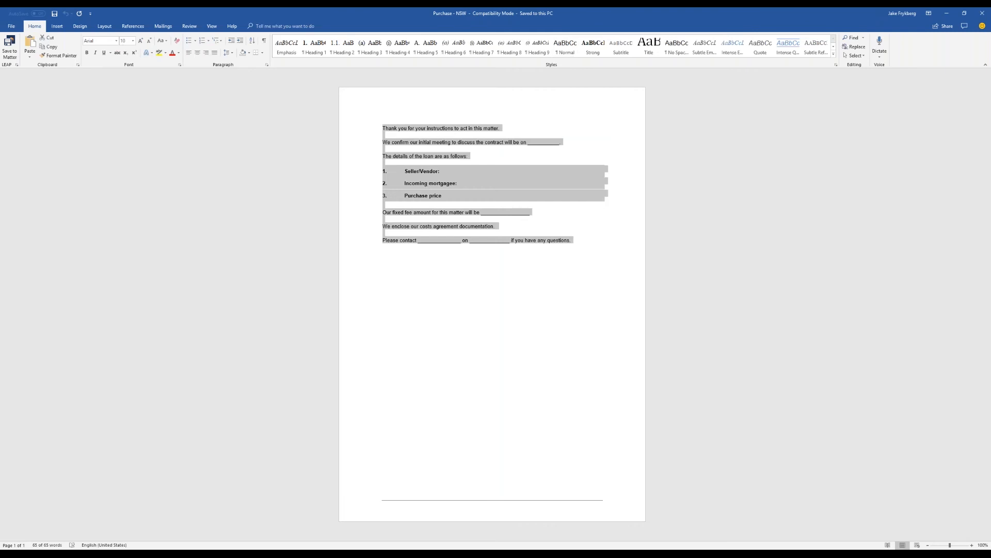
{"action": "key", "text": "alt+Tab"}
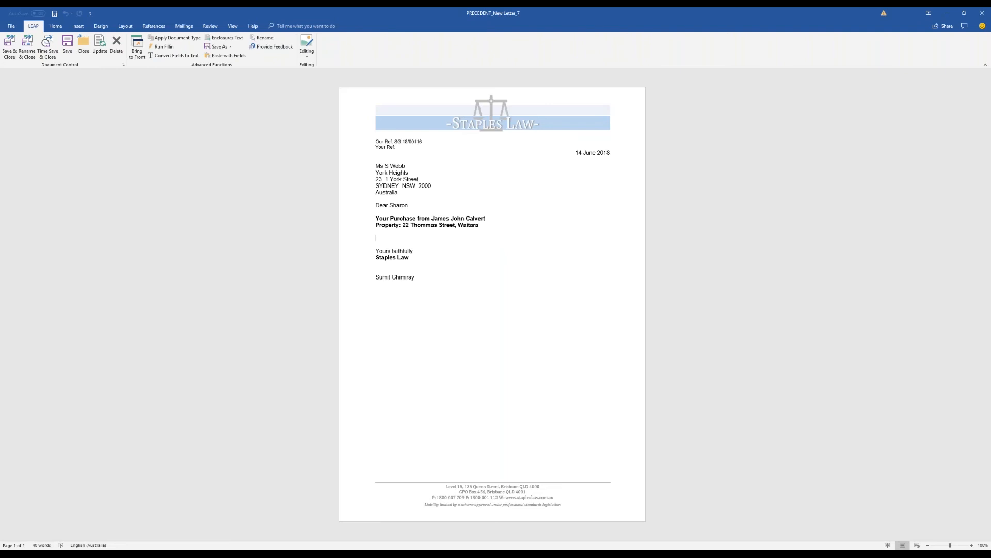
{"action": "key", "text": "ctrl+v"}
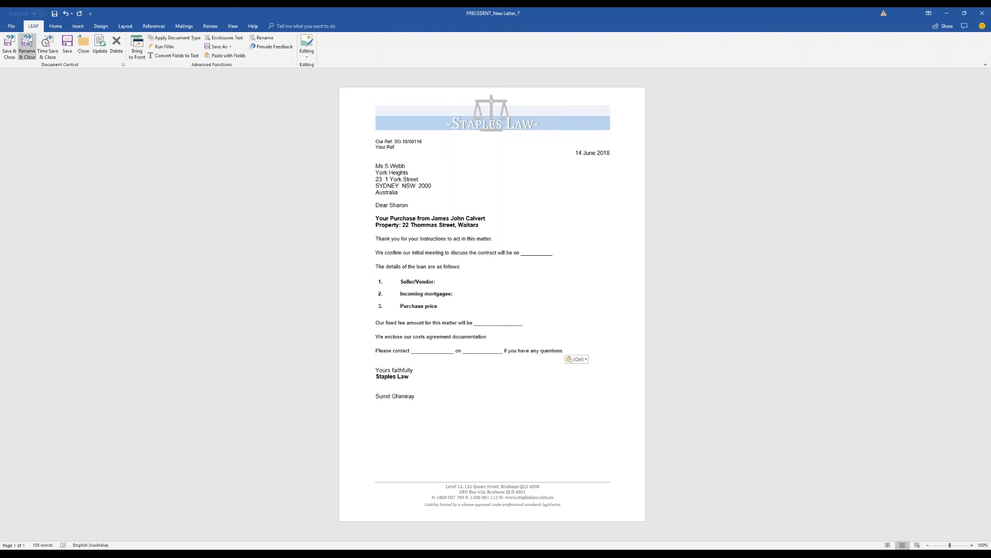
Rename the precedent as "Letter to purchaser for meeting" and close it.
{"action": "left_click", "coordinate": [27, 46]}
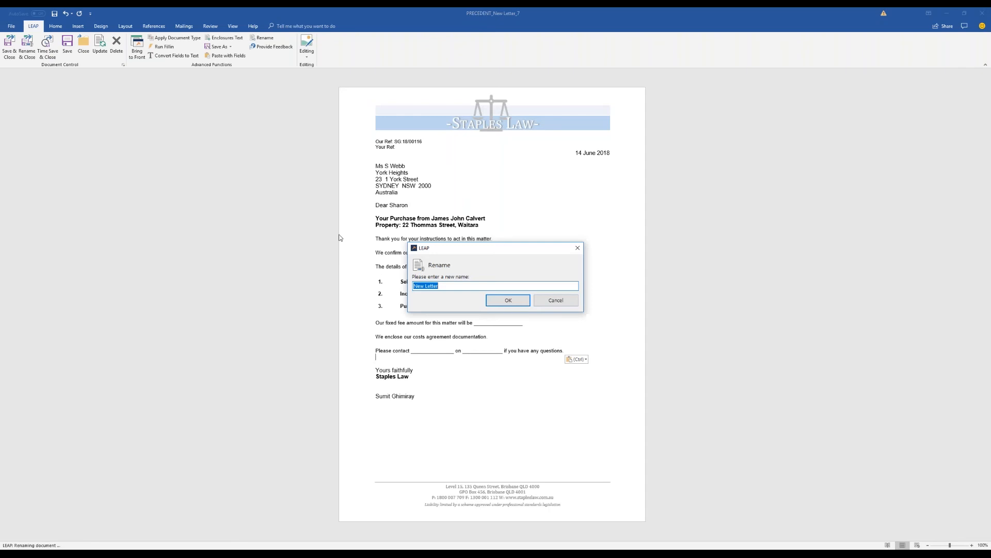
{"action": "type", "text": "Letter to purchaser for meeting"}
{"action": "left_click", "coordinate": [518, 303]}
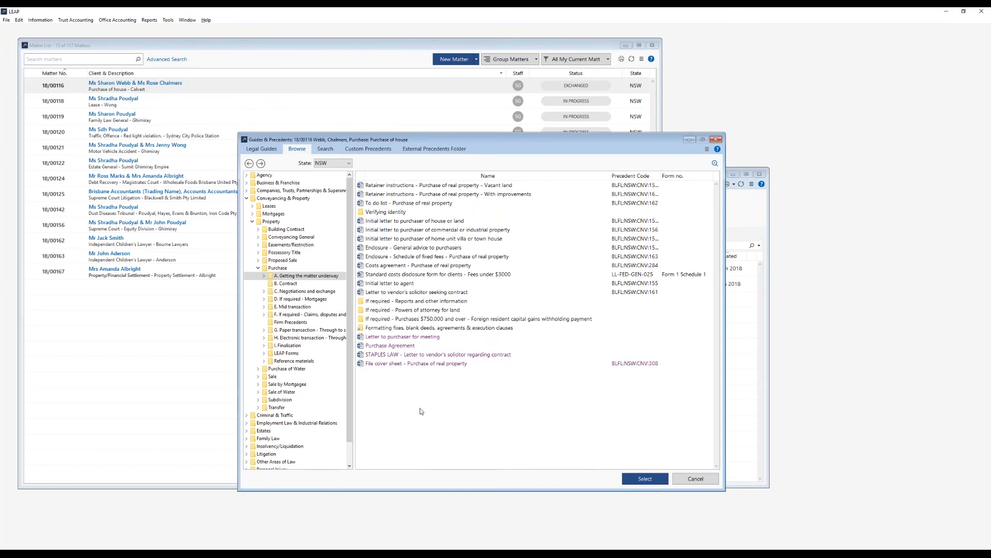
Generate a letter in the purchase matter from the "Letter to purchaser for meeting" precedent.
{"action": "left_click", "coordinate": [403, 338]}
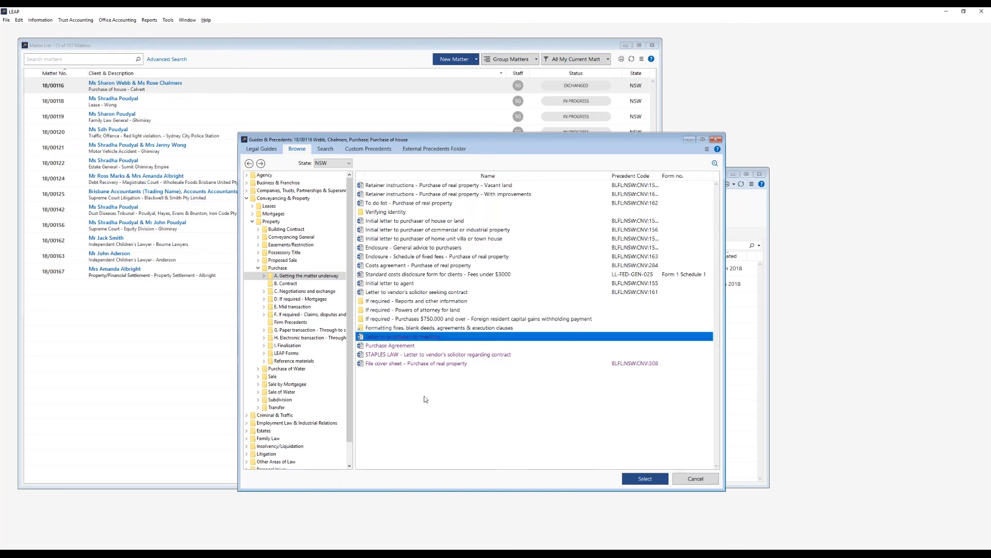
{"action": "left_click", "coordinate": [640, 480]}
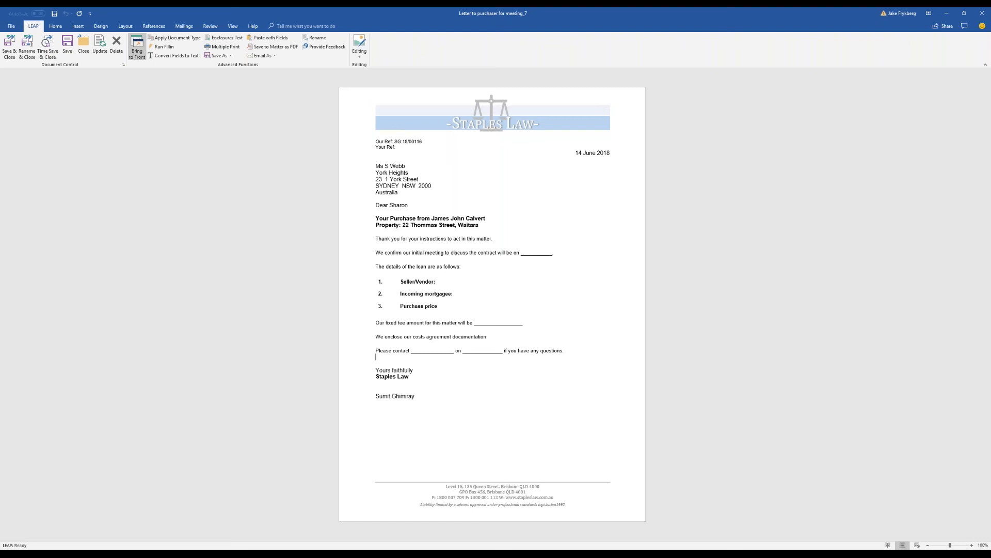
Return to the matter in LEAP, remove the extra "m" from the street name in the property details, and save the correction.
{"action": "left_click", "coordinate": [137, 46]}
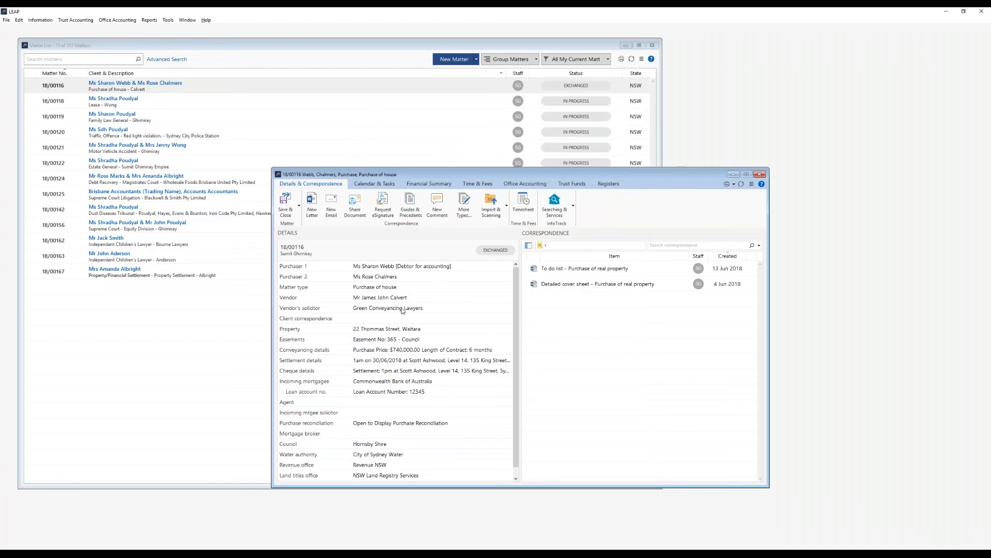
{"action": "left_click", "coordinate": [419, 328]}
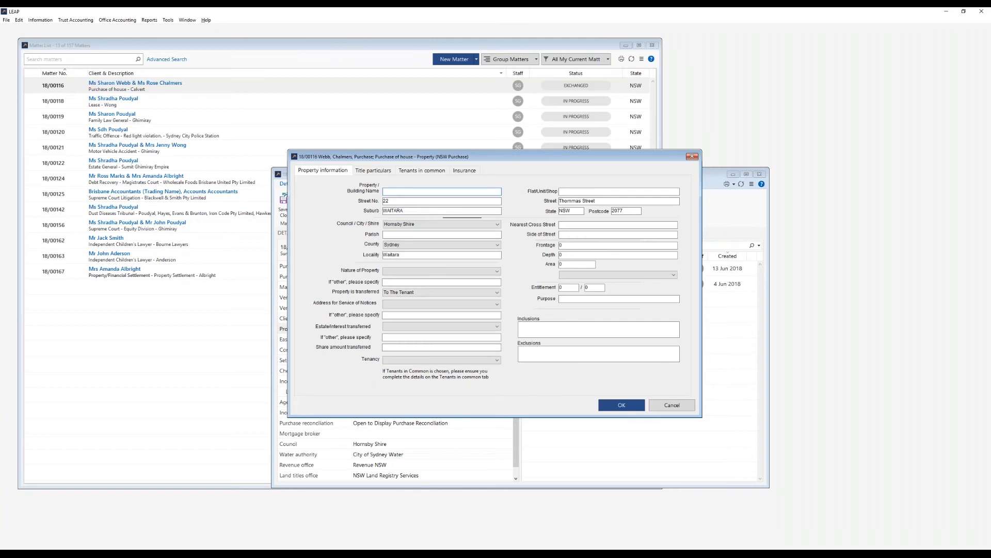
{"action": "key", "text": "BackSpace"}
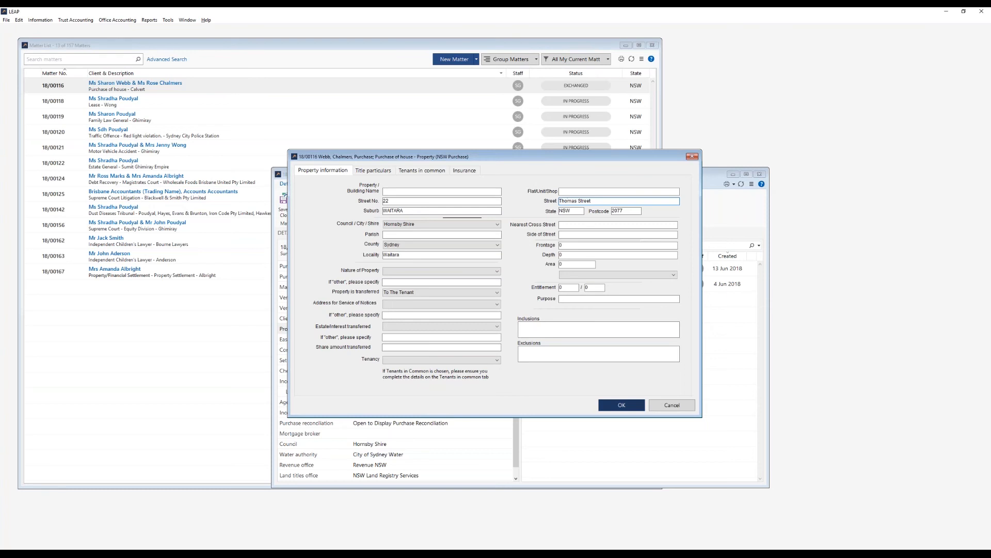
{"action": "left_click", "coordinate": [622, 405]}
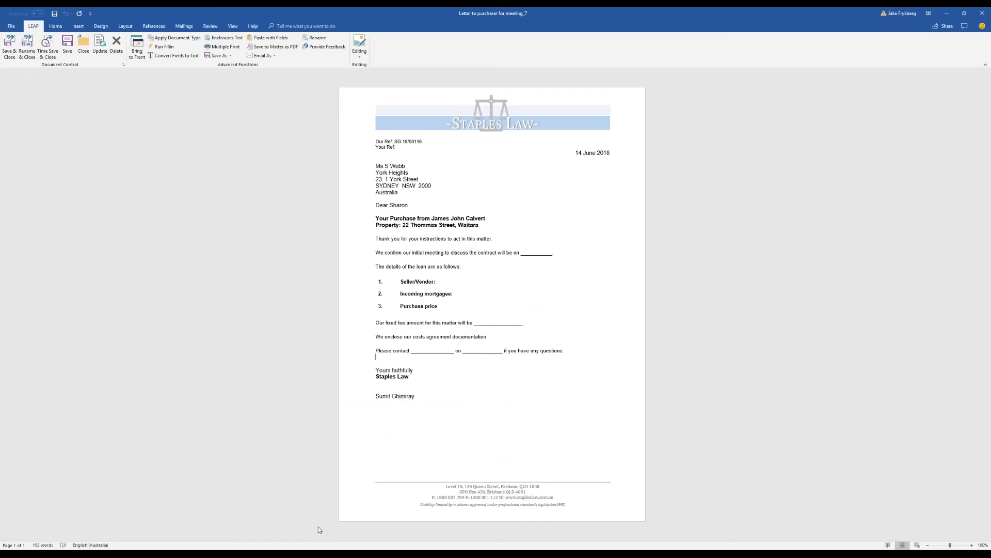
Update the letter with the corrected matter details and change its document type to Letter by Email.
{"action": "left_click", "coordinate": [97, 45]}
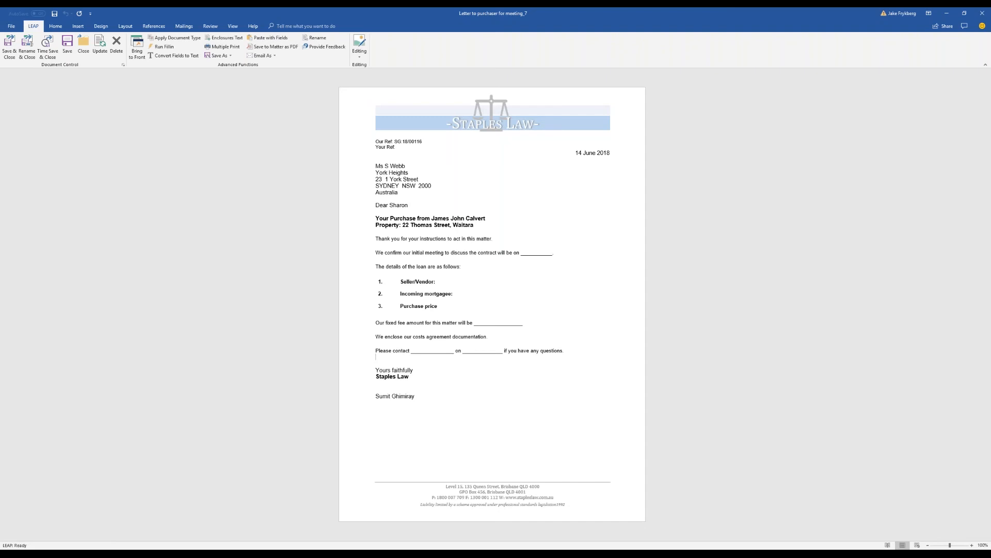
{"action": "left_click", "coordinate": [166, 39]}
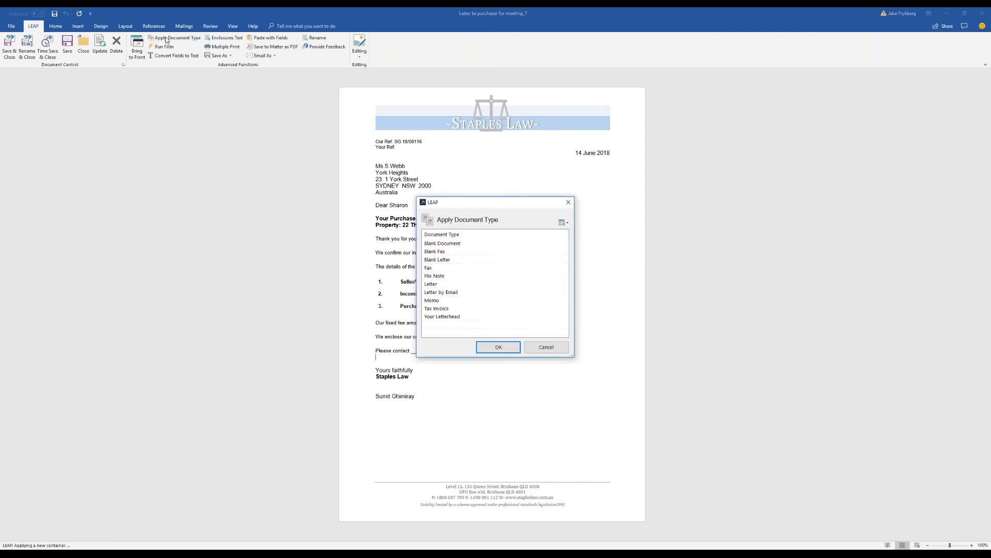
{"action": "left_click", "coordinate": [464, 292]}
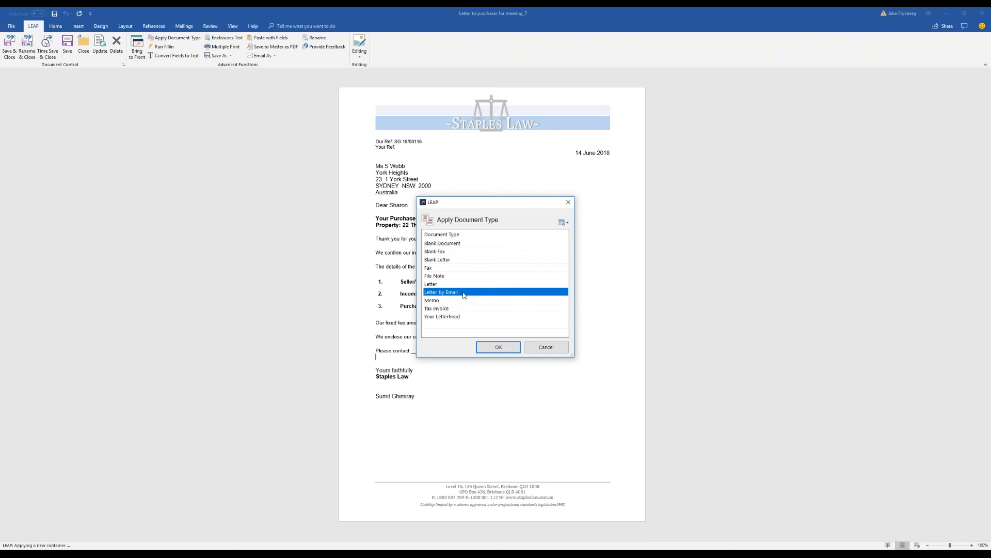
{"action": "left_click", "coordinate": [490, 353]}
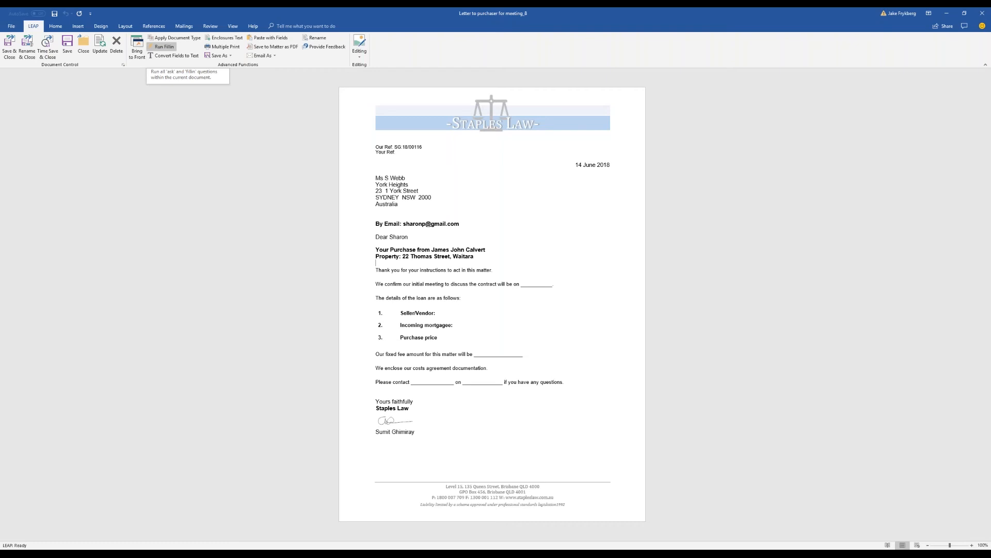
Run a multiple print of the letter for both Client cards in the matter.
{"action": "left_click", "coordinate": [220, 48]}
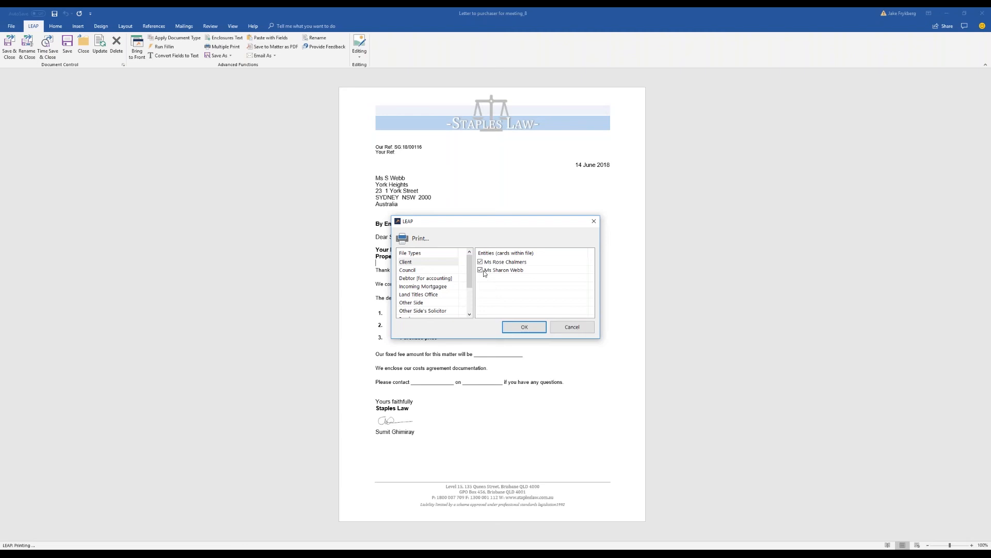
{"action": "left_click", "coordinate": [536, 329]}
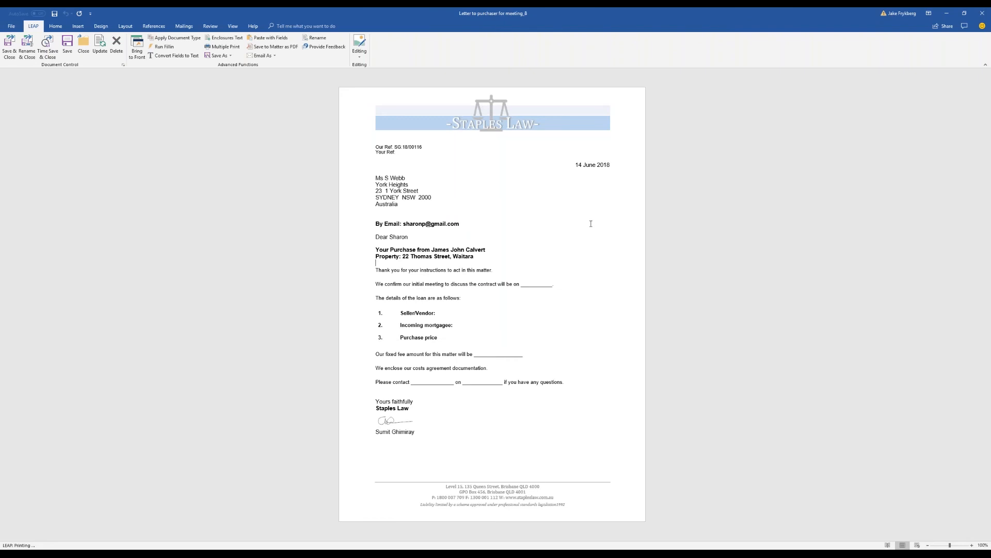
Email the purchaser letter as a PDF and close the letter to return to the precedents list.
{"action": "left_click", "coordinate": [274, 56]}
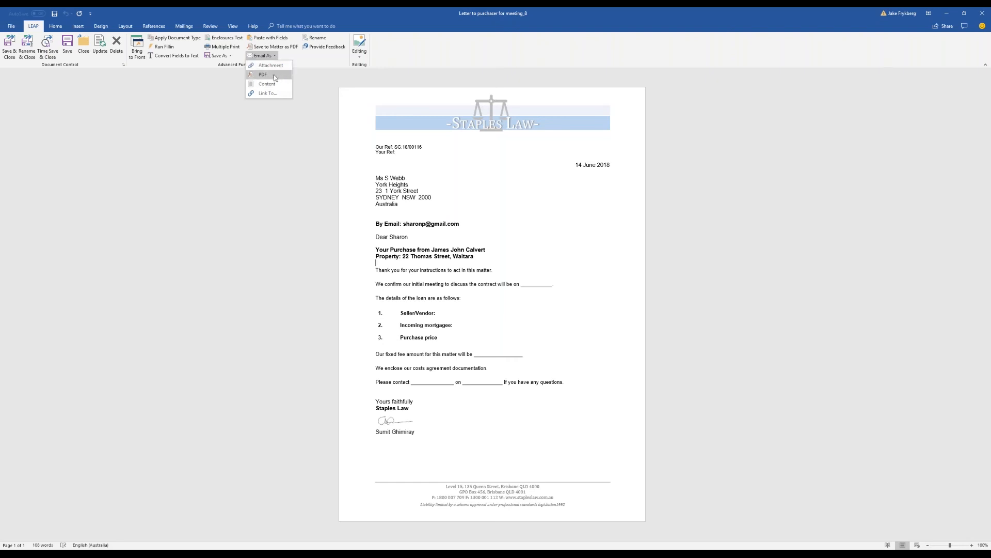
{"action": "left_click", "coordinate": [274, 74]}
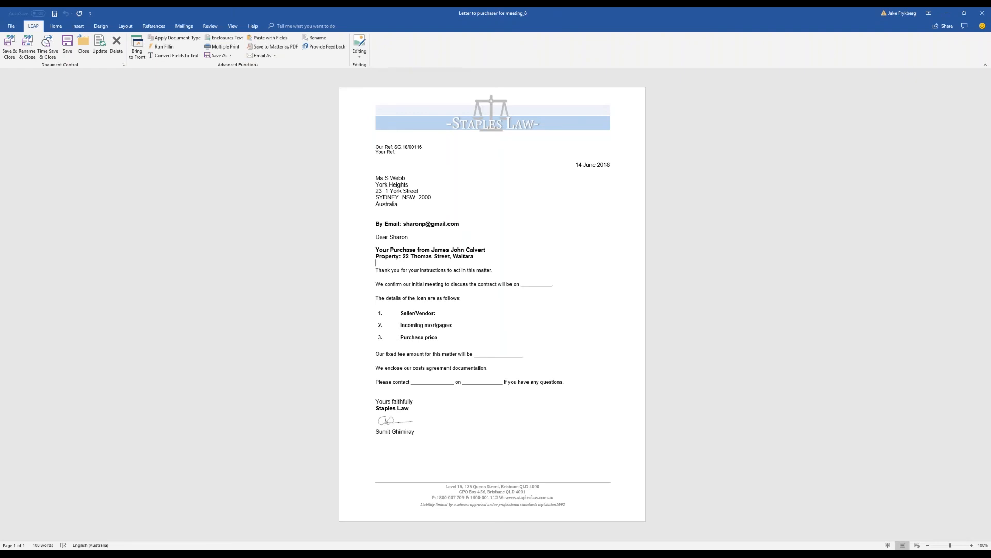
{"action": "left_click", "coordinate": [982, 13]}
{"action": "left_click", "coordinate": [515, 312]}
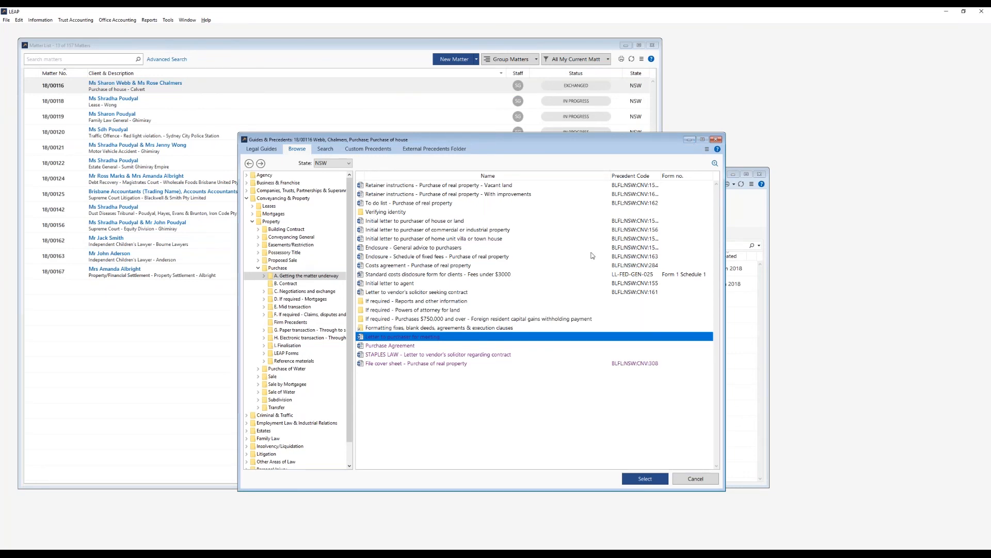
Create a new Outlook precedent in the "A. Getting the matter underway" folder with Purchaser 1 as recipient.
{"action": "left_click", "coordinate": [429, 405]}
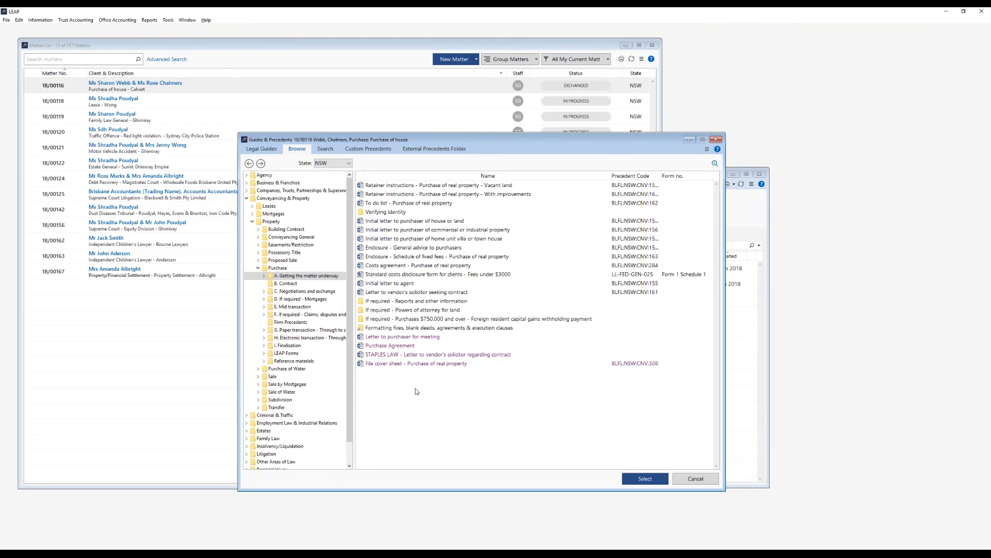
{"action": "right_click", "coordinate": [417, 392]}
{"action": "mouse_move", "coordinate": [419, 393]}
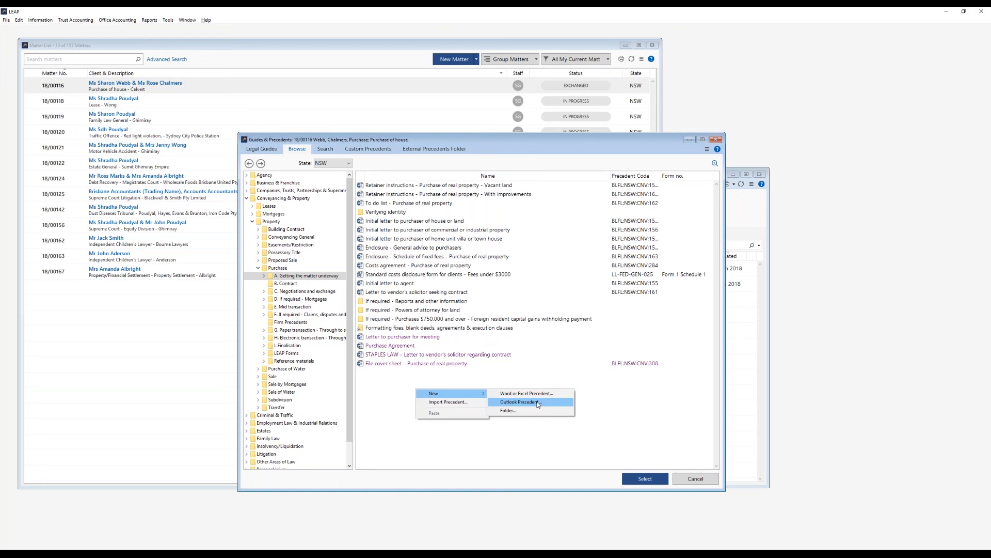
{"action": "left_click", "coordinate": [519, 402]}
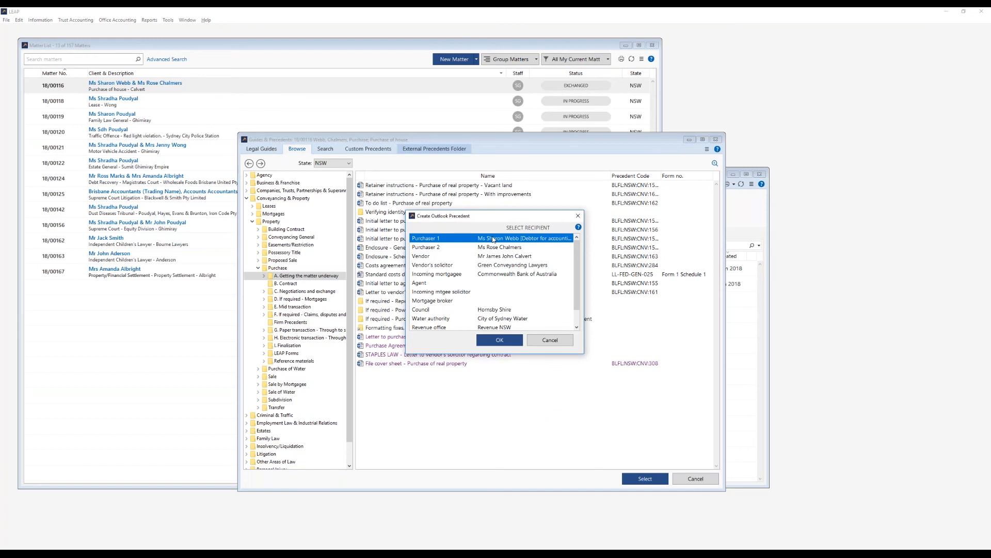
{"action": "left_click", "coordinate": [509, 345]}
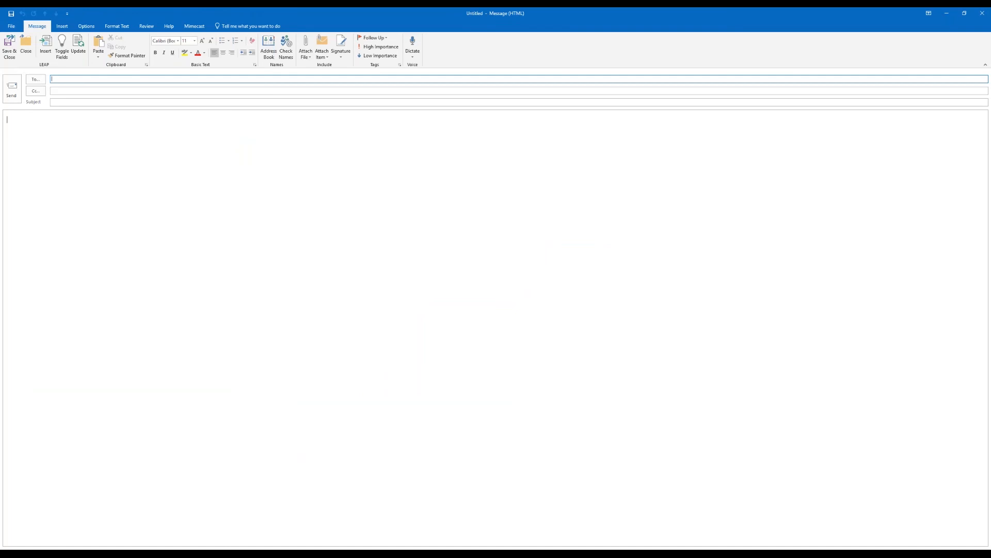
Insert the Matter fields Re Line 1 and Re Line 2 on separate lines in the email body.
{"action": "left_click", "coordinate": [8, 120]}
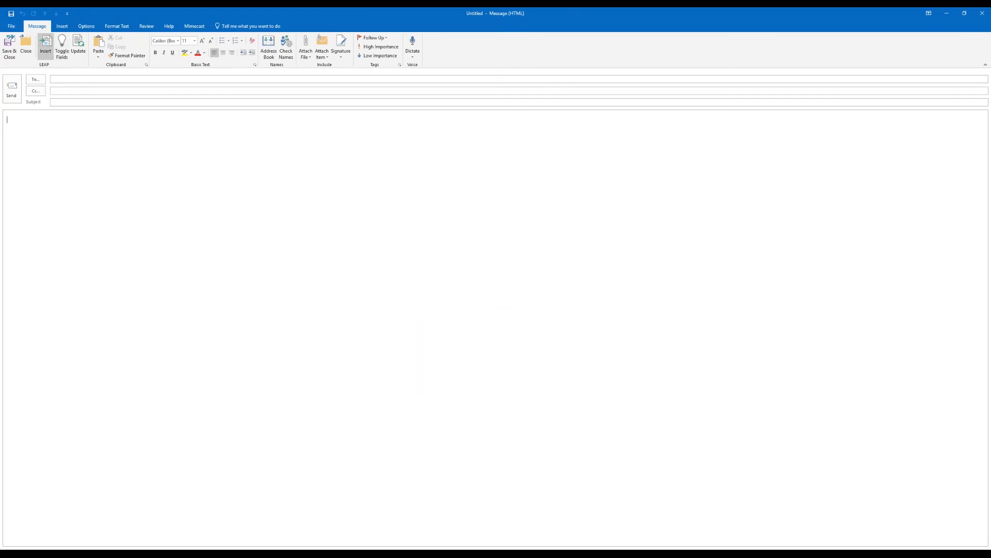
{"action": "left_click", "coordinate": [45, 47]}
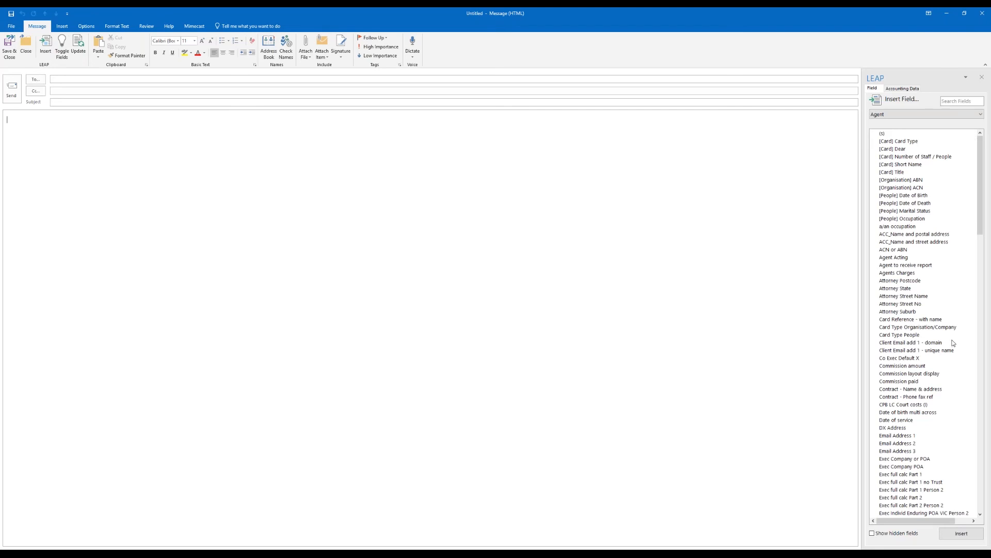
{"action": "left_click", "coordinate": [967, 114]}
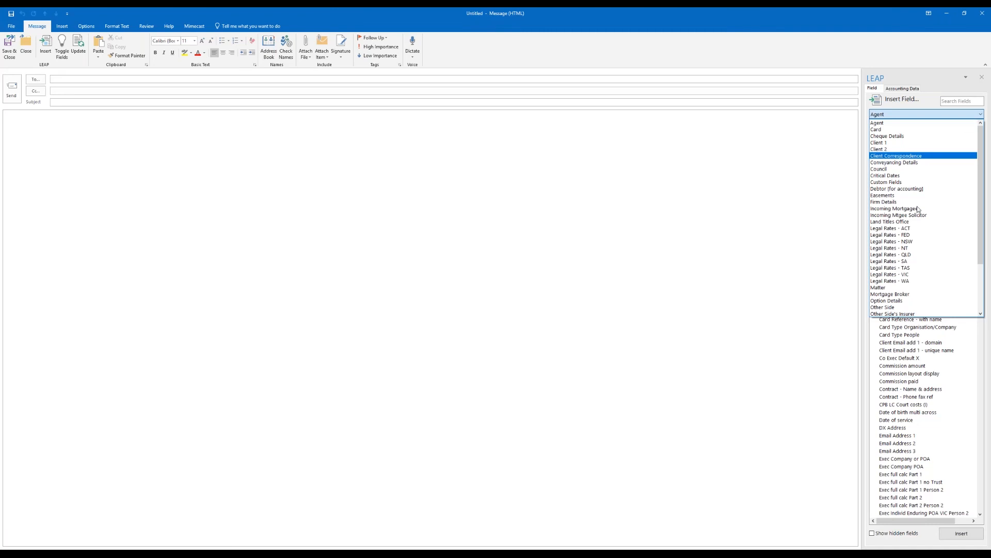
{"action": "left_click", "coordinate": [897, 290]}
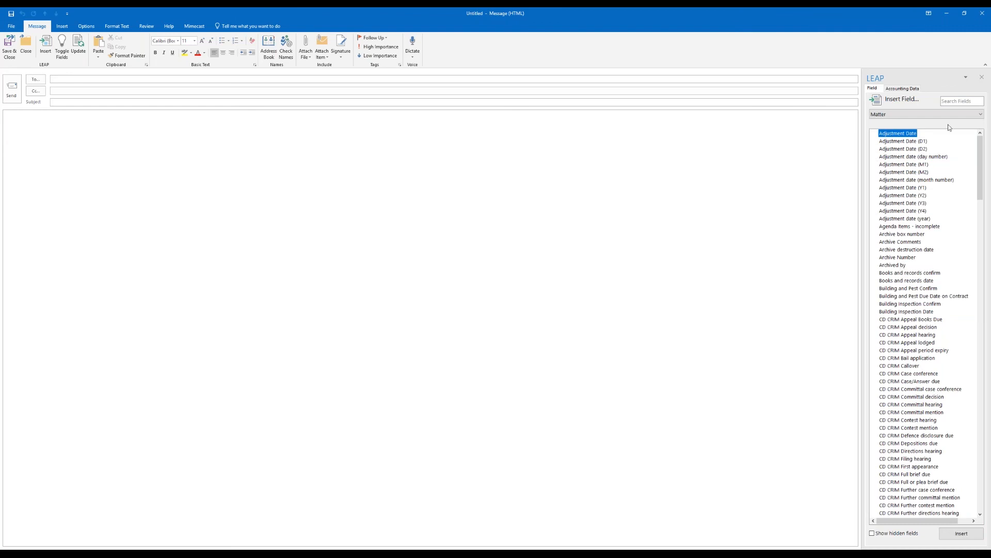
{"action": "left_click", "coordinate": [953, 99]}
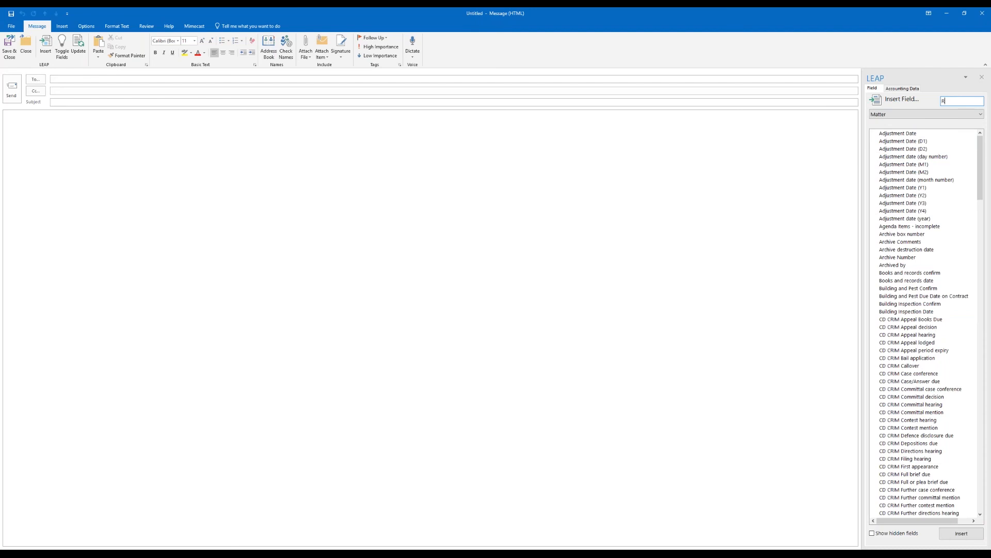
{"action": "type", "text": "Re line"}
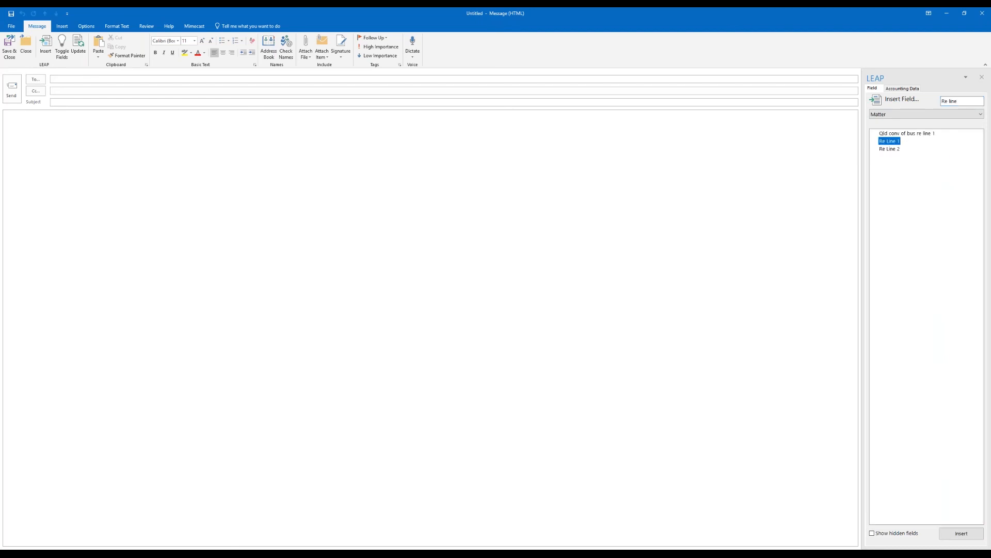
{"action": "left_click", "coordinate": [977, 536]}
{"action": "left_click", "coordinate": [93, 137]}
{"action": "key", "text": "Return"}
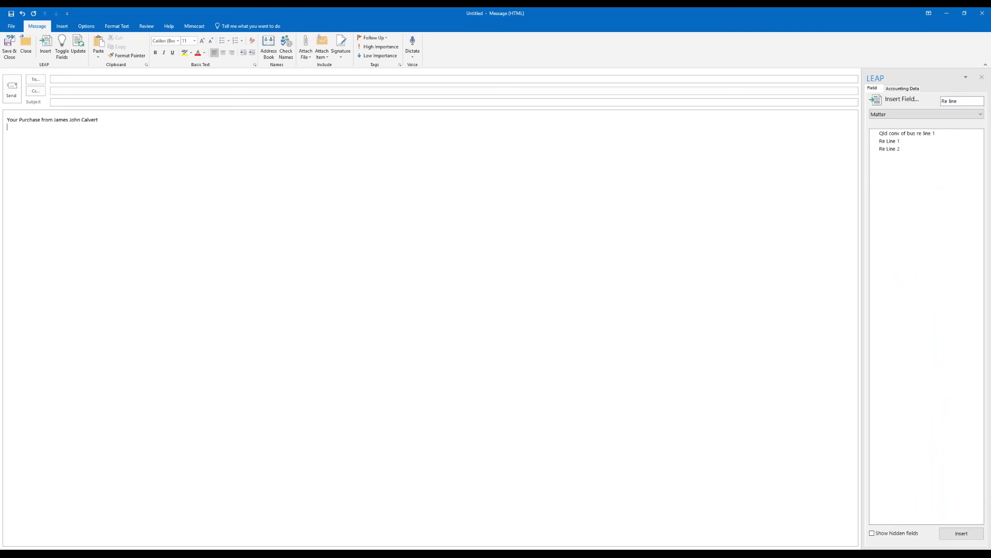
{"action": "left_click", "coordinate": [890, 149]}
{"action": "left_click", "coordinate": [961, 533]}
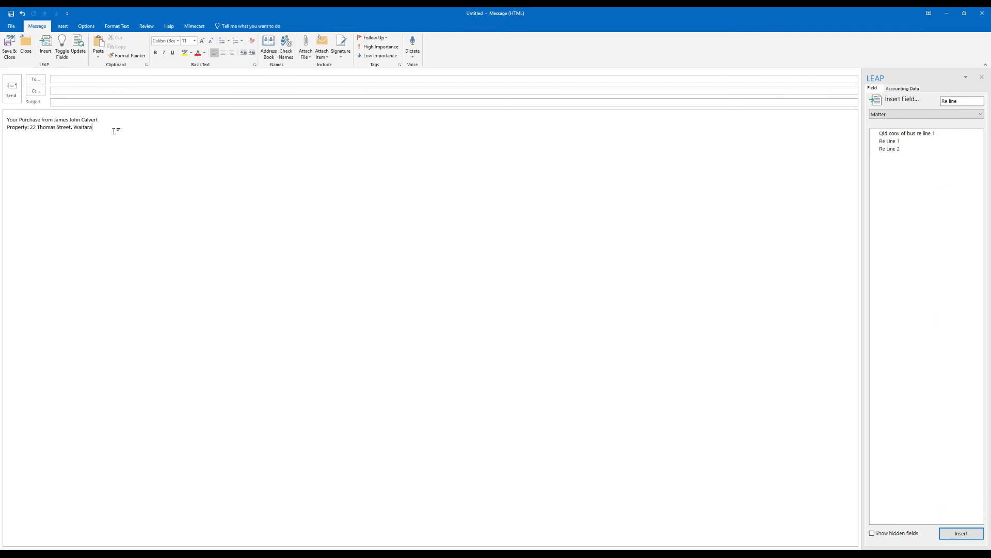
Below the Re lines, leave a blank line and add the sentence "We refer to the settlement of the above matter.".
{"action": "key", "text": "Return"}
{"action": "key", "text": "Return"}
{"action": "type", "text": "We refer to the settlement of th"}
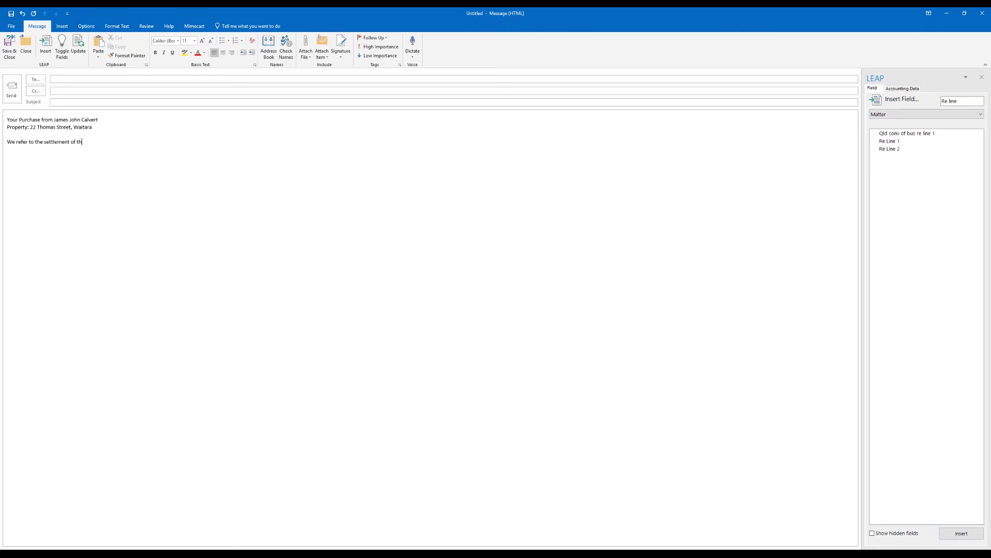
{"action": "type", "text": "e abovem"}
{"action": "key", "text": "BackSpace"}
{"action": "type", "text": "matter."}
Insert the solicitor's Staples Law signature below the email text.
{"action": "left_click", "coordinate": [62, 26]}
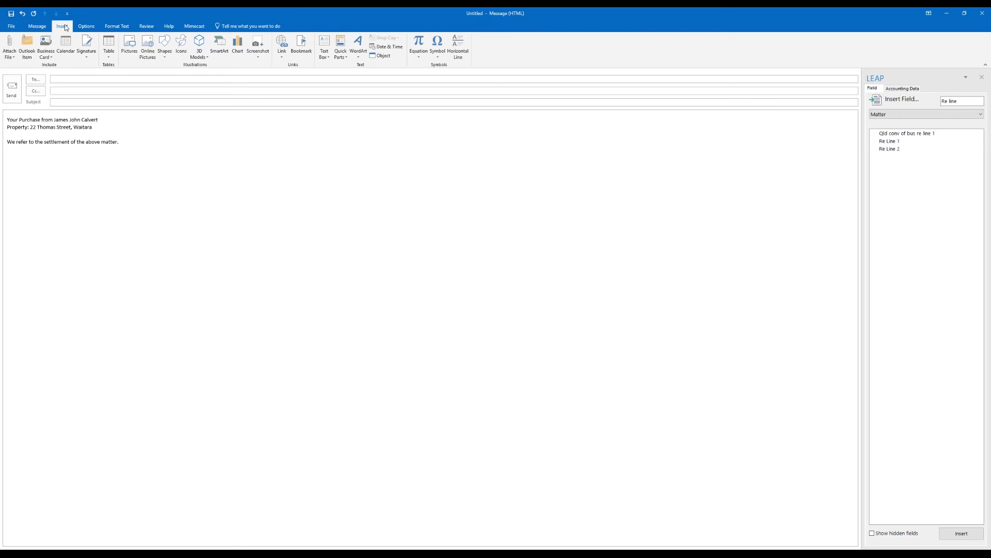
{"action": "left_click", "coordinate": [86, 58]}
{"action": "left_click", "coordinate": [87, 64]}
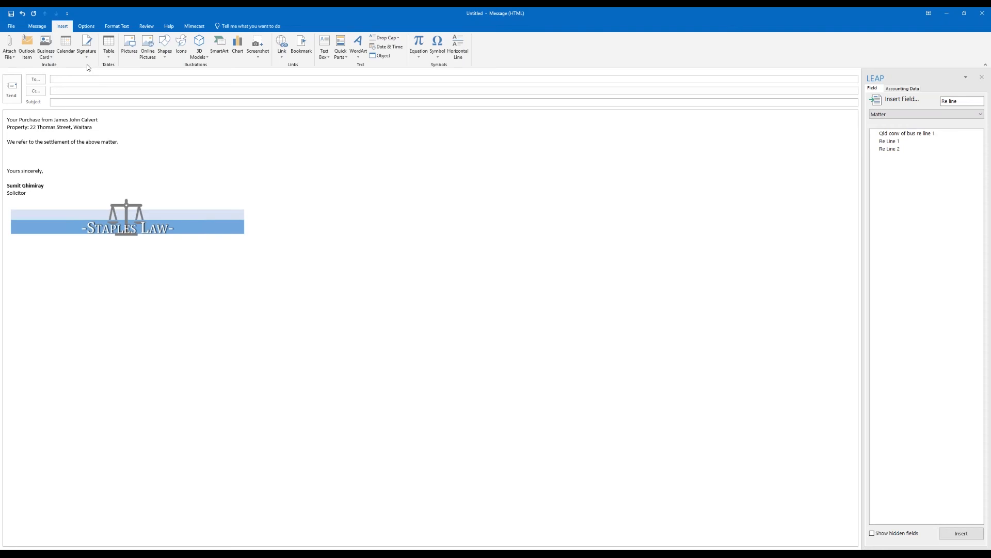
Save and close the email precedent under the name "Email to Purchaser".
{"action": "left_click", "coordinate": [40, 29]}
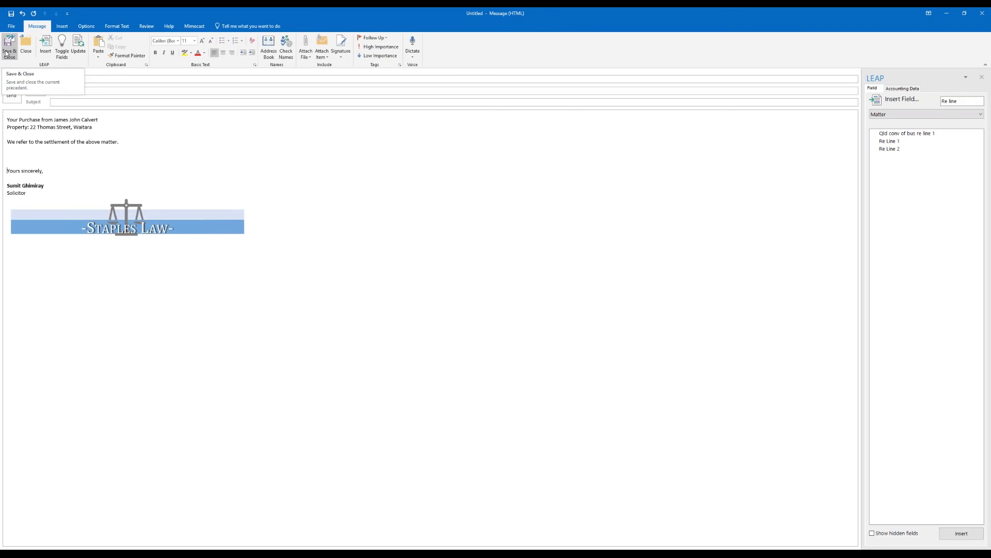
{"action": "left_click", "coordinate": [7, 53]}
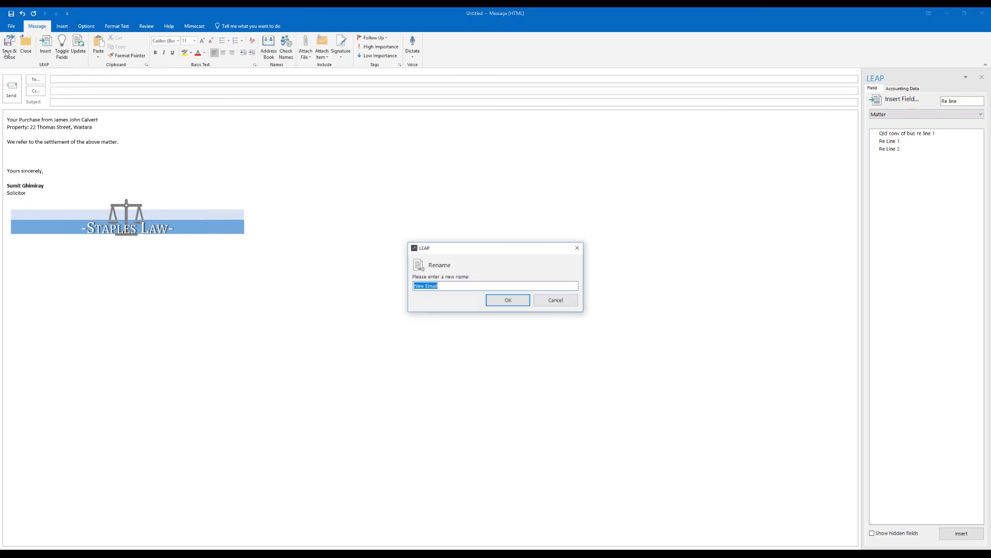
{"action": "type", "text": "Ema"}
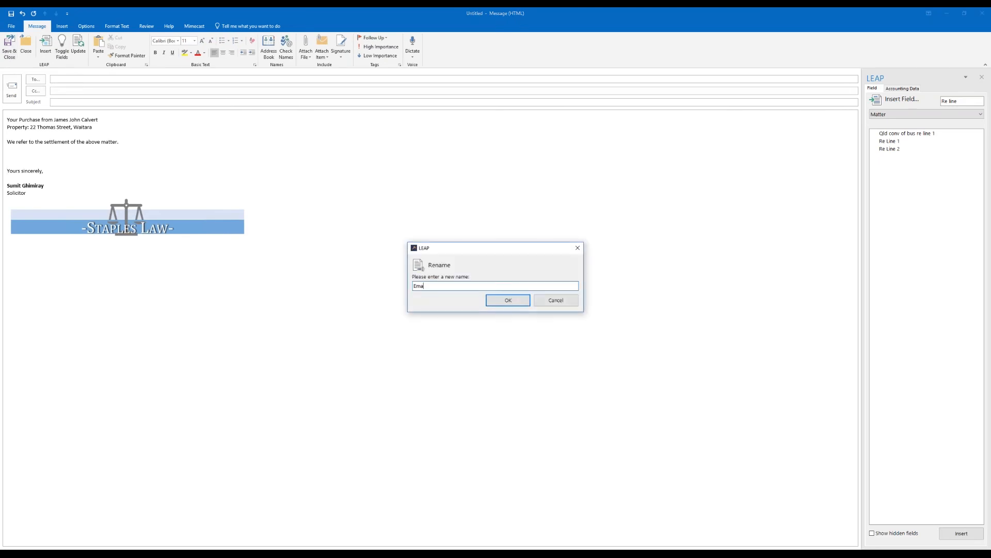
{"action": "type", "text": "il to Purchaser"}
{"action": "key", "text": "Return"}
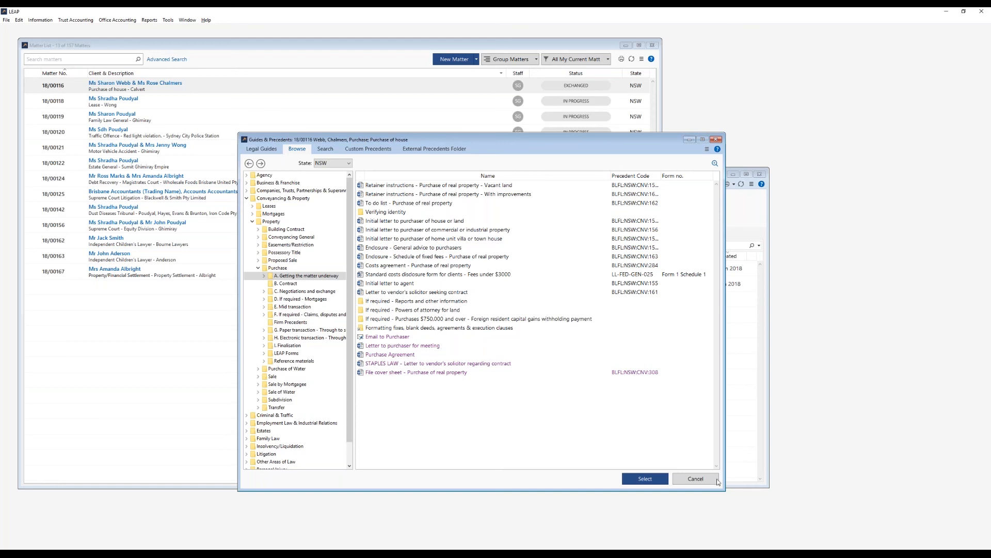
Examine the history of changes for the "File cover sheet - Purchase of real property" precedent, selecting earlier versions to preview, compare or restore.
{"action": "left_click", "coordinate": [433, 373]}
{"action": "right_click", "coordinate": [433, 373]}
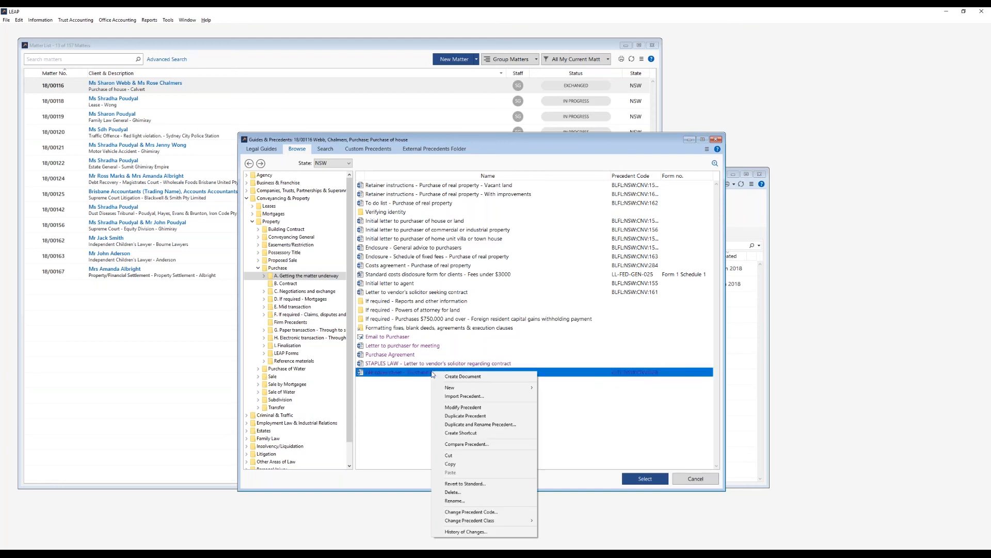
{"action": "left_click", "coordinate": [501, 533]}
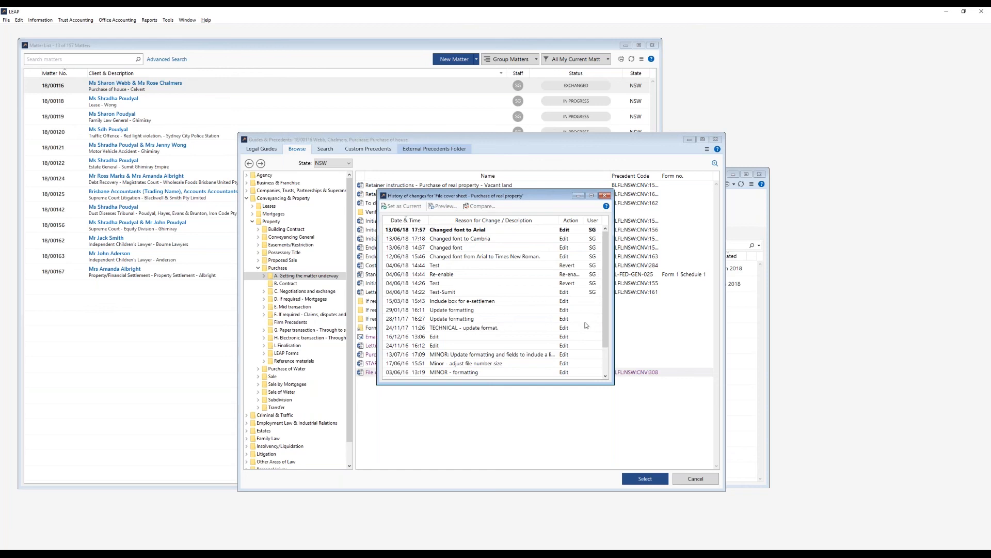
{"action": "left_click", "coordinate": [499, 302]}
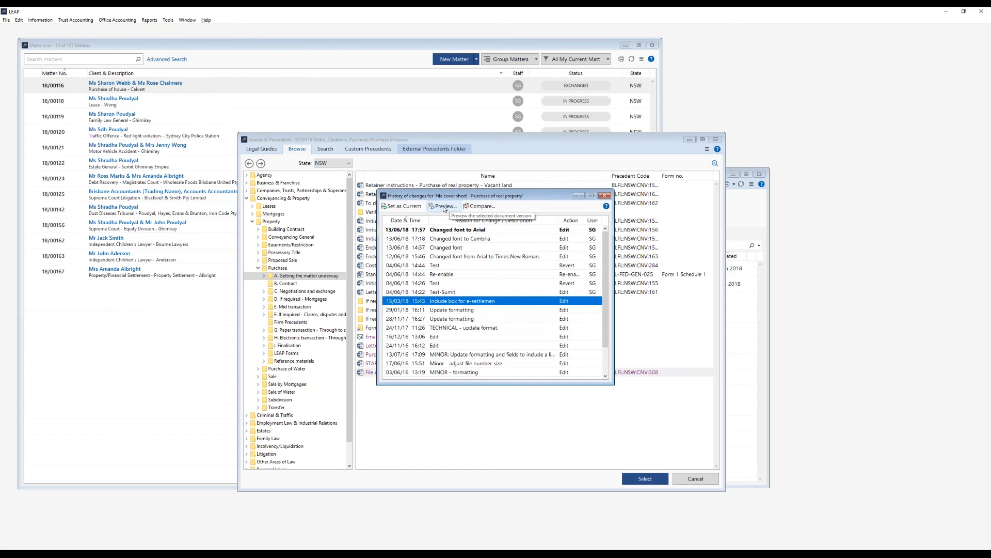
{"action": "left_click", "coordinate": [443, 332], "text": "ctrl"}
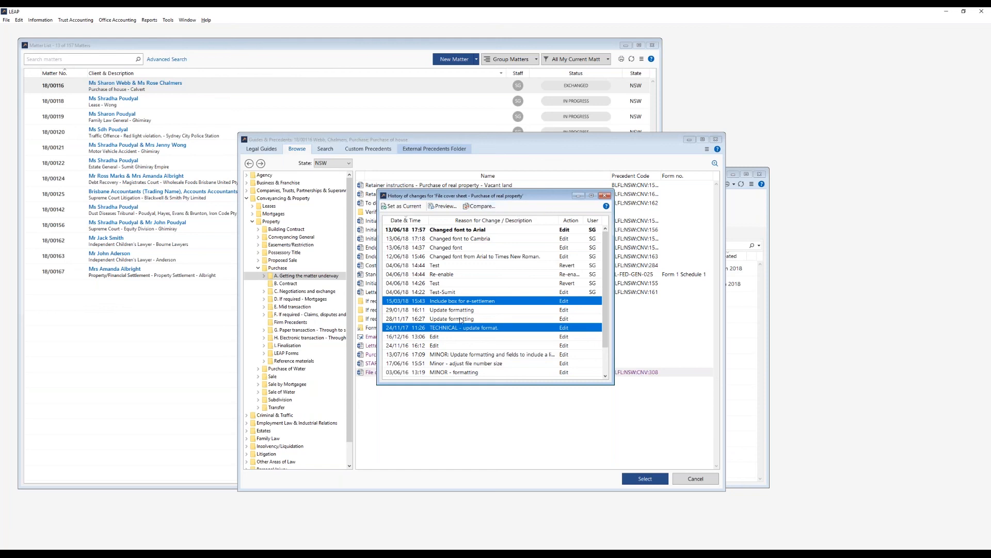
{"action": "left_click", "coordinate": [454, 355]}
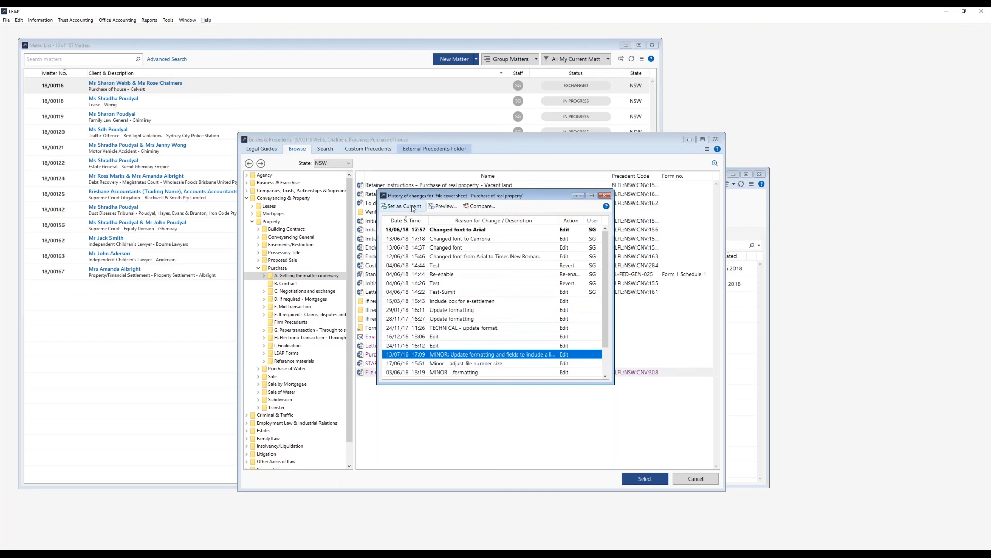
Switch to the PowerPoint slide show about the firm's precedents.
{"action": "mouse_move", "coordinate": [333, 553]}
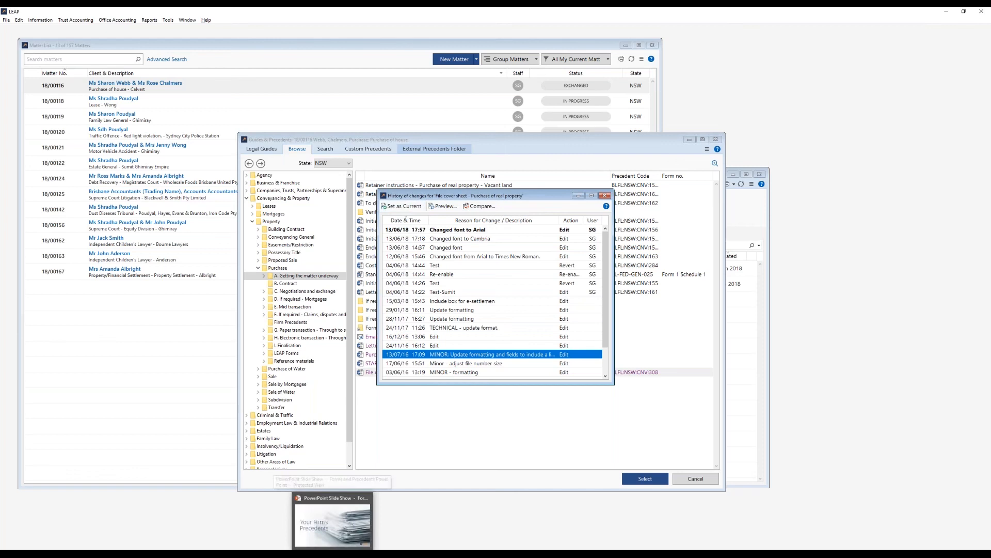
{"action": "left_click", "coordinate": [333, 553]}
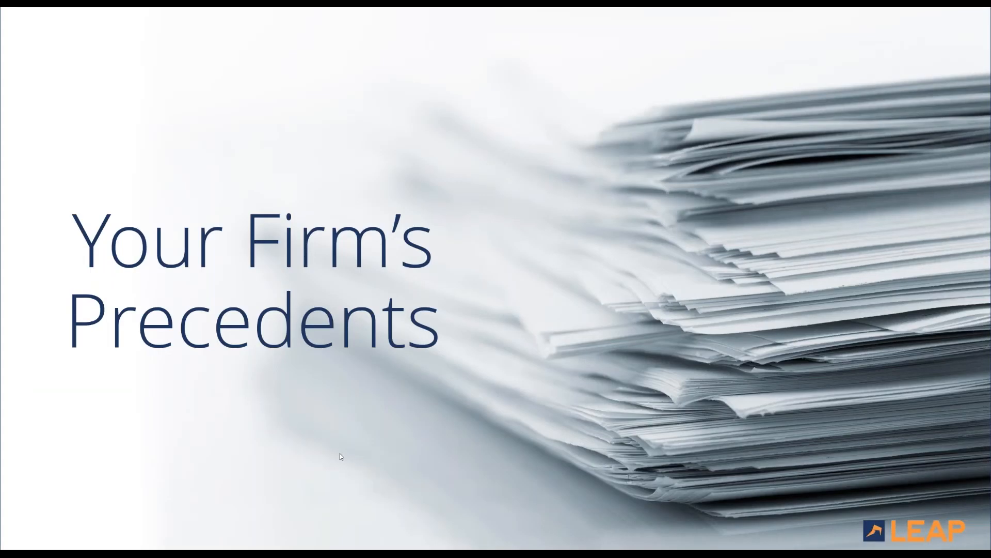
Return to LEAP and close the precedent's change history, the precedents window and the purchase matter.
{"action": "left_click", "coordinate": [264, 434]}
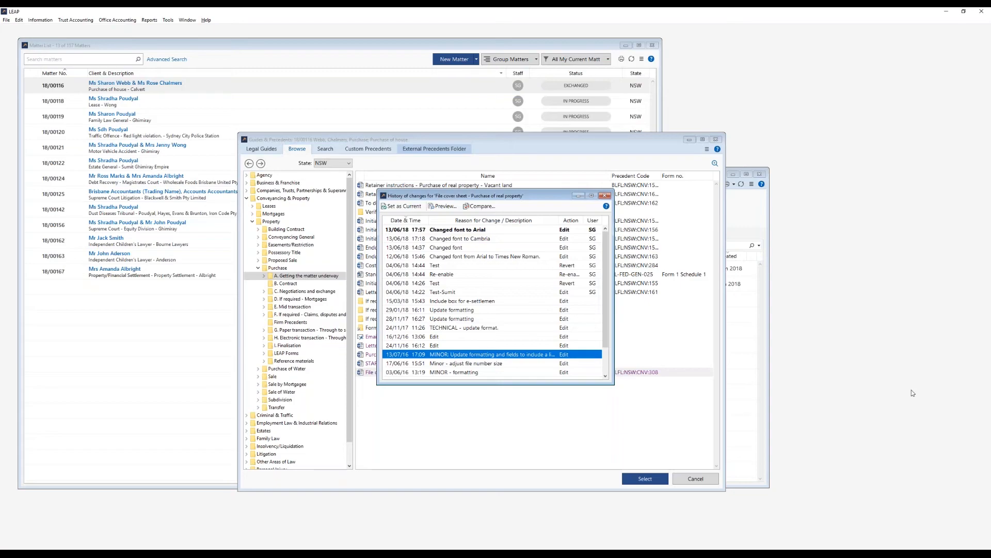
{"action": "left_click", "coordinate": [605, 195]}
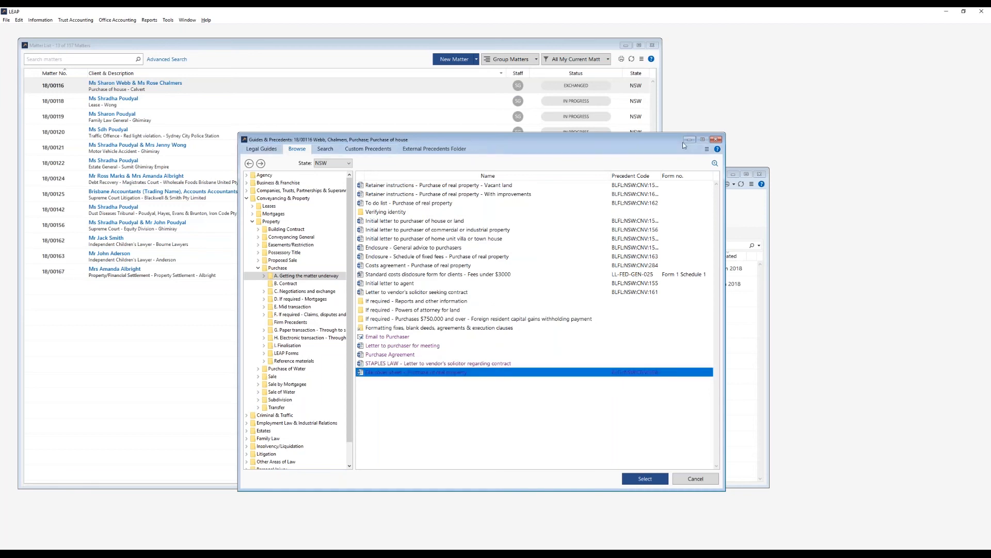
{"action": "left_click", "coordinate": [716, 139]}
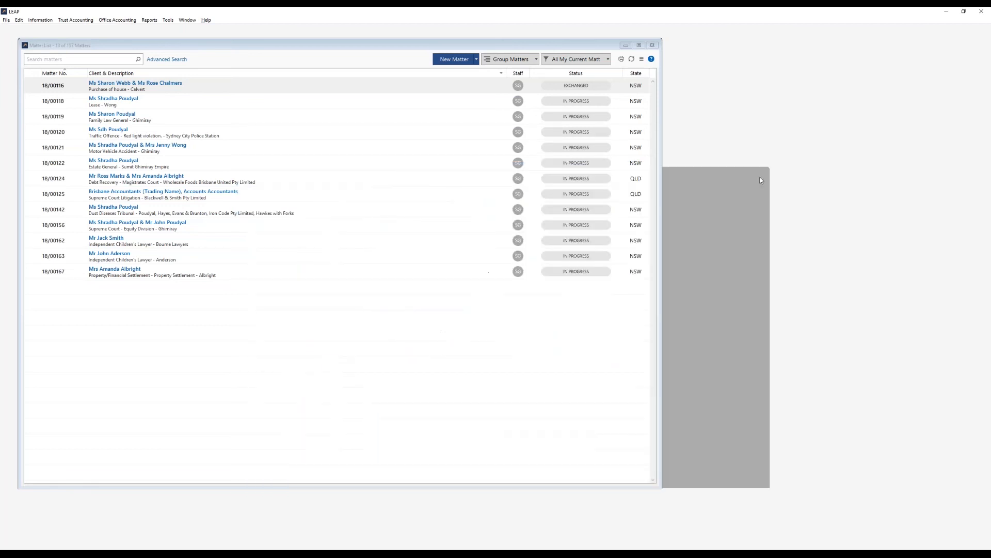
Open the Property/Financial Settlement matter at the end of the matter list and display its ByLawyers legal guide.
{"action": "left_click", "coordinate": [153, 279]}
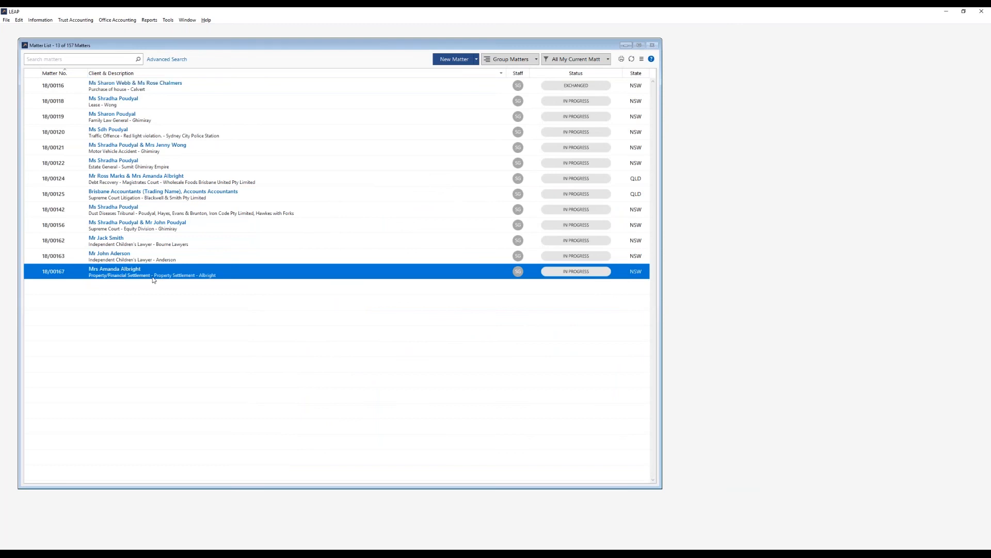
{"action": "double_click", "coordinate": [154, 279]}
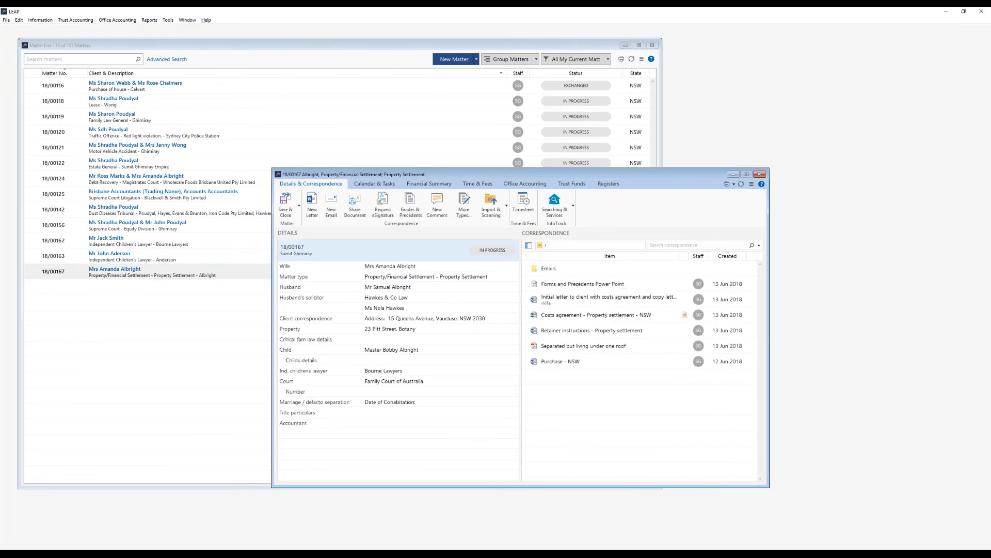
{"action": "left_click", "coordinate": [410, 205]}
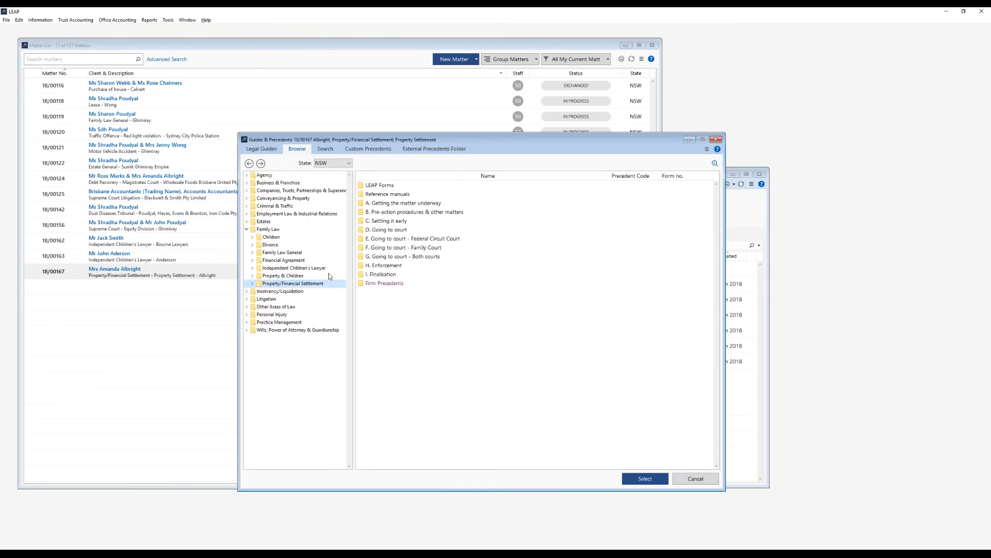
{"action": "left_click", "coordinate": [260, 149]}
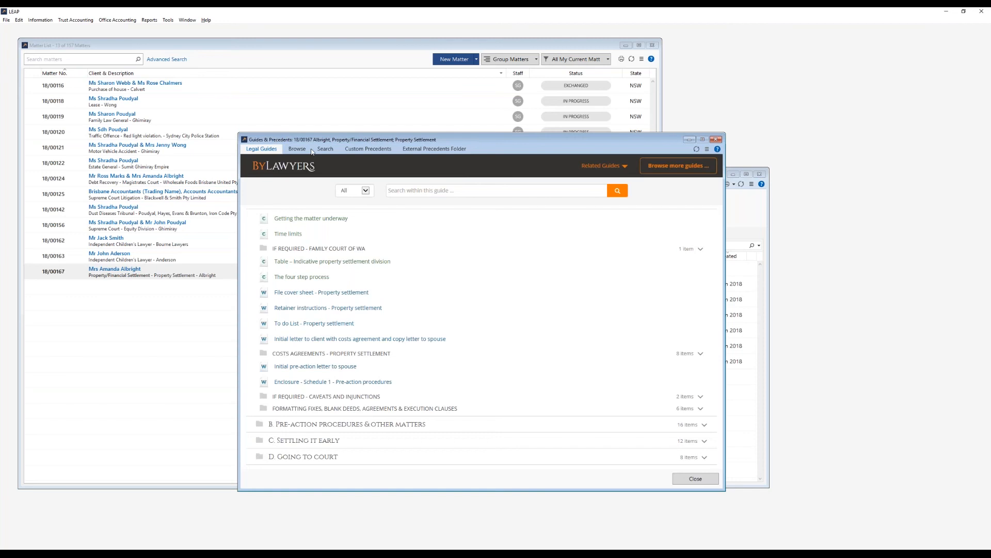
Examine the guide window's display options and the folders under "A. Getting the matter underway", including the Family Court of WA and costs agreements.
{"action": "left_click", "coordinate": [708, 150]}
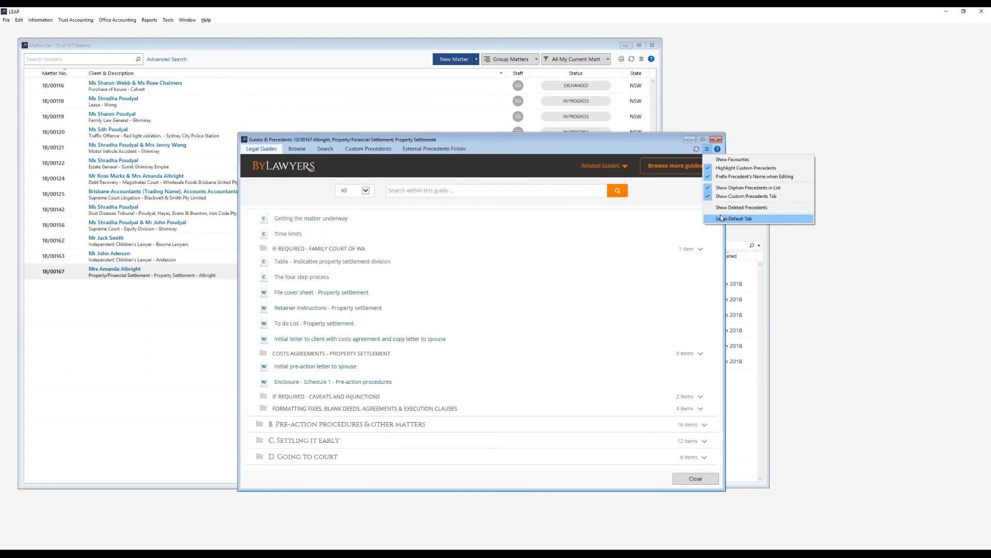
{"action": "left_click", "coordinate": [700, 252]}
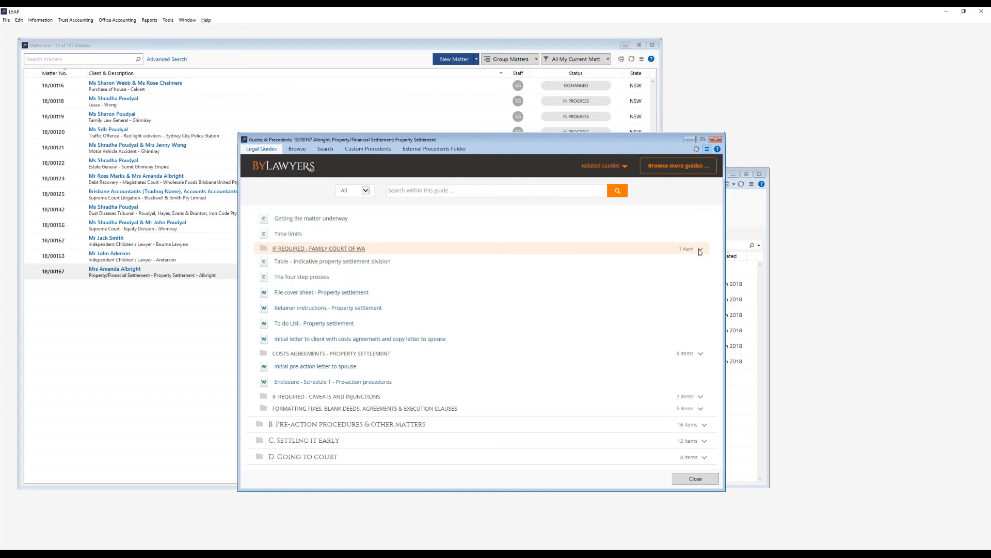
{"action": "left_click", "coordinate": [700, 250]}
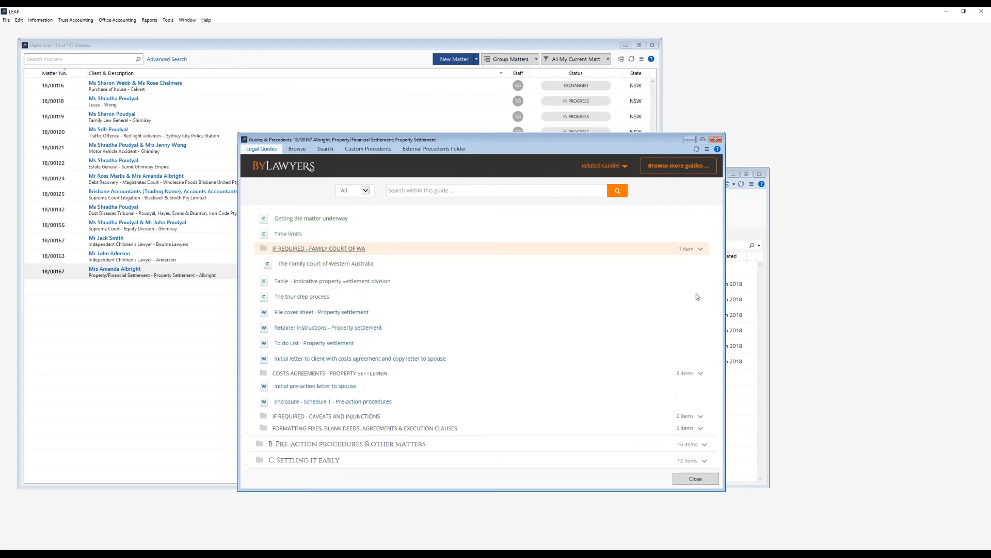
{"action": "left_click", "coordinate": [701, 372]}
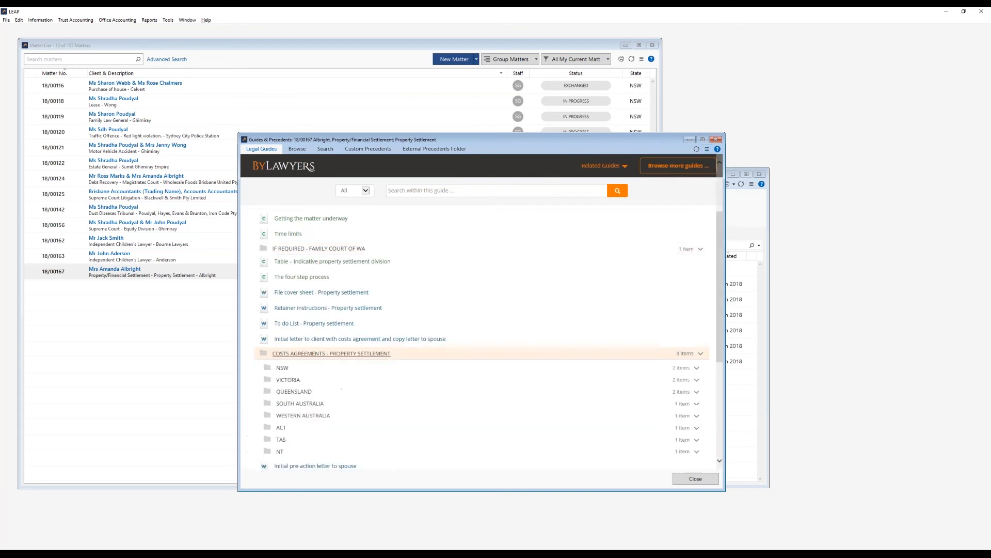
{"action": "scroll", "coordinate": [703, 325], "scroll_direction": "up", "scroll_amount": 3}
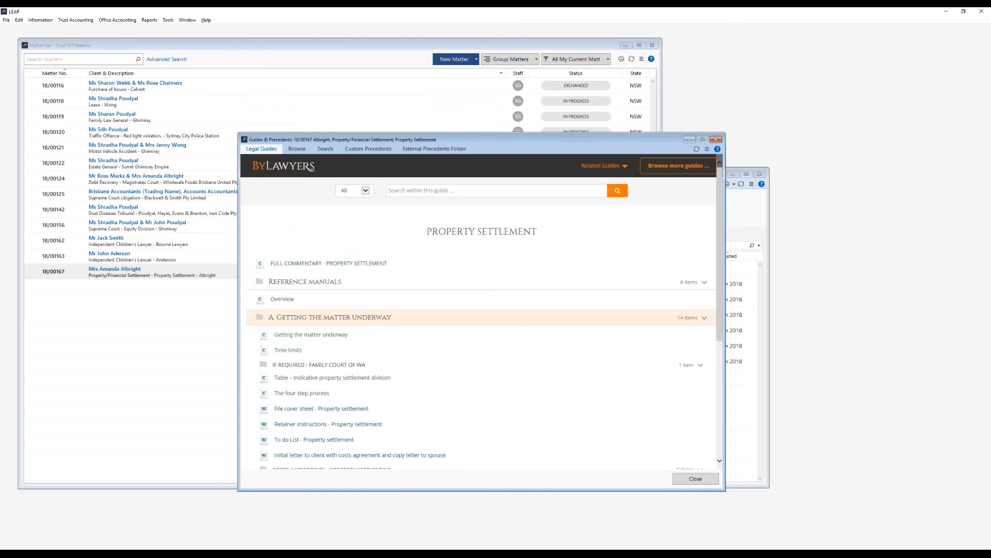
{"action": "left_click", "coordinate": [704, 318]}
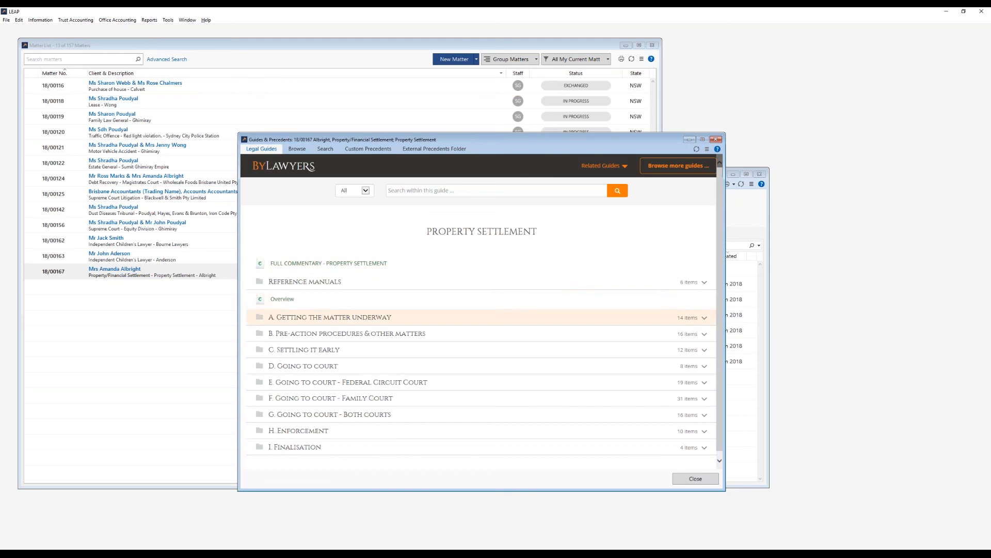
{"action": "left_click", "coordinate": [411, 317]}
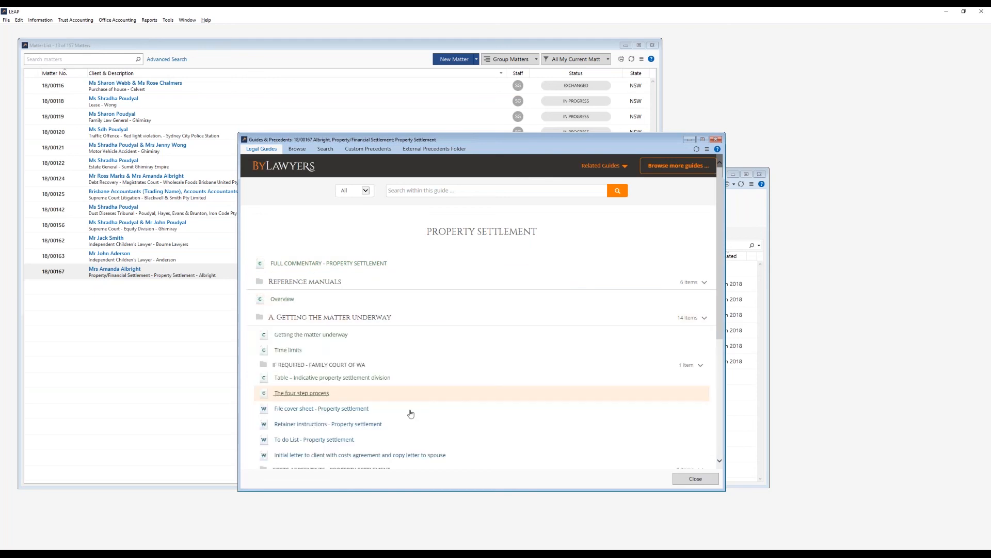
{"action": "left_click", "coordinate": [705, 319]}
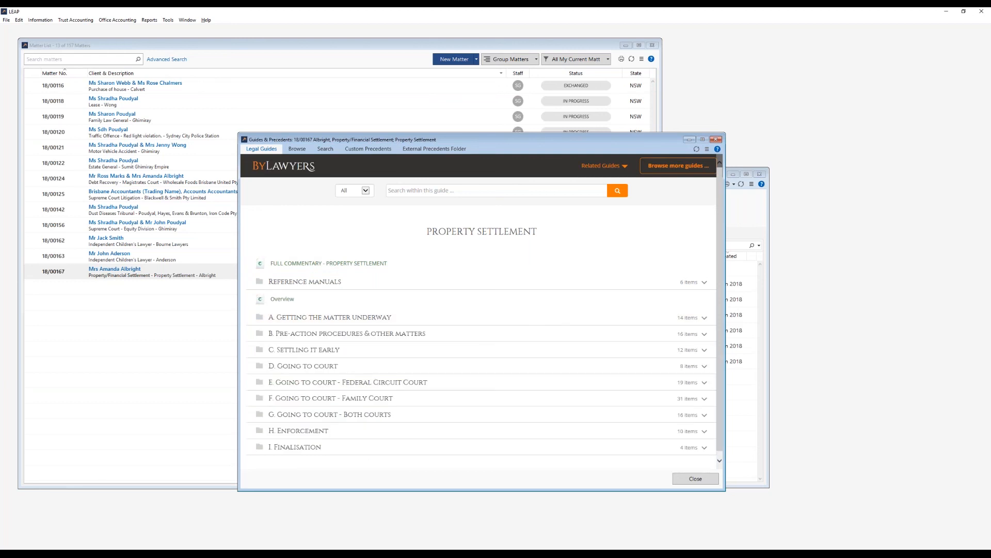
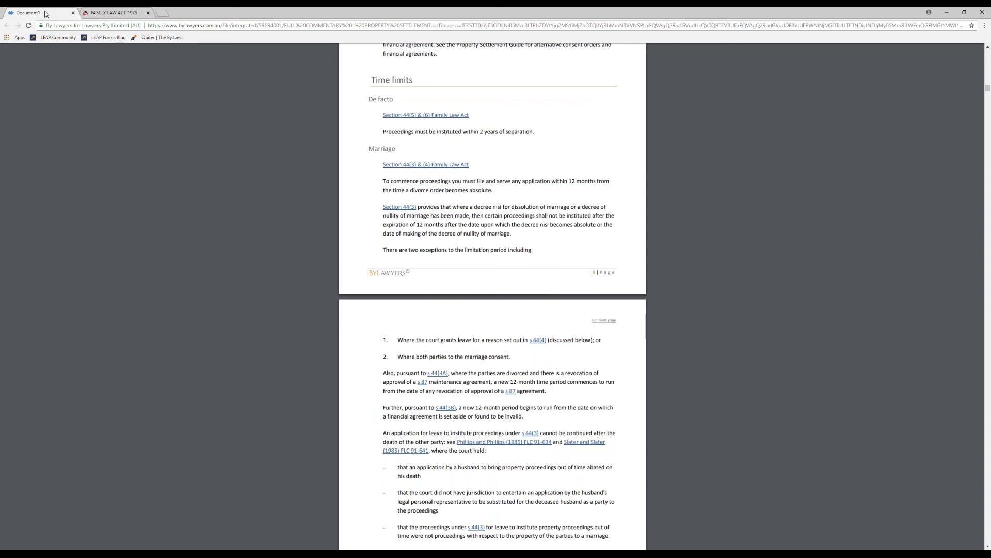
Review the contents page and the Further information section of the full Property Settlement commentary, then return to LEAP.
{"action": "left_click", "coordinate": [609, 321]}
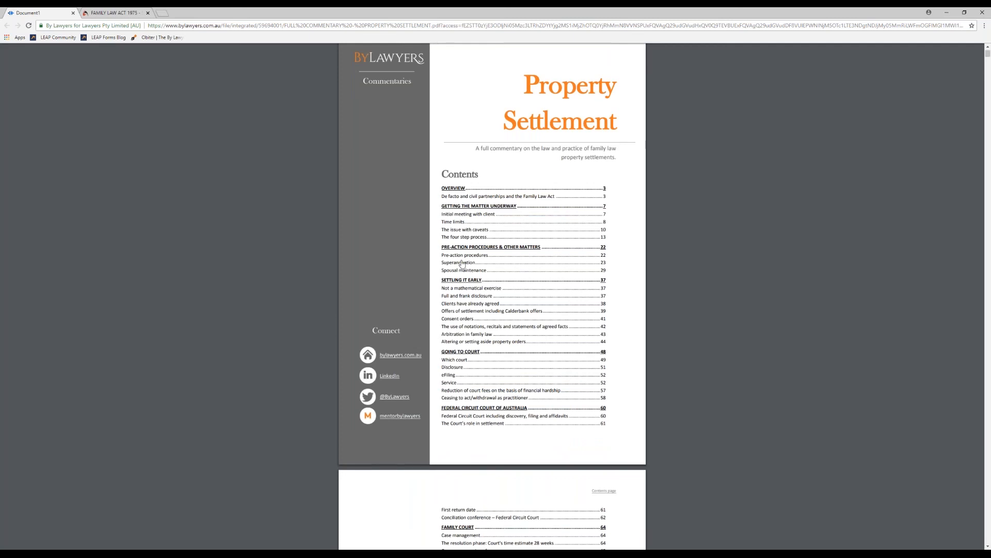
{"action": "scroll", "coordinate": [465, 362], "scroll_direction": "down", "scroll_amount": 4}
{"action": "left_click", "coordinate": [468, 490]}
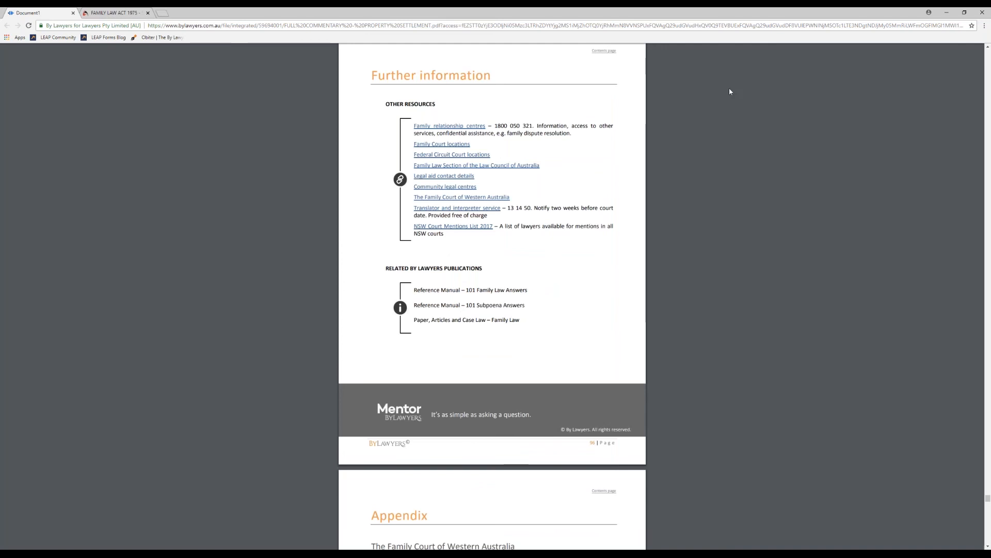
{"action": "left_click", "coordinate": [948, 12]}
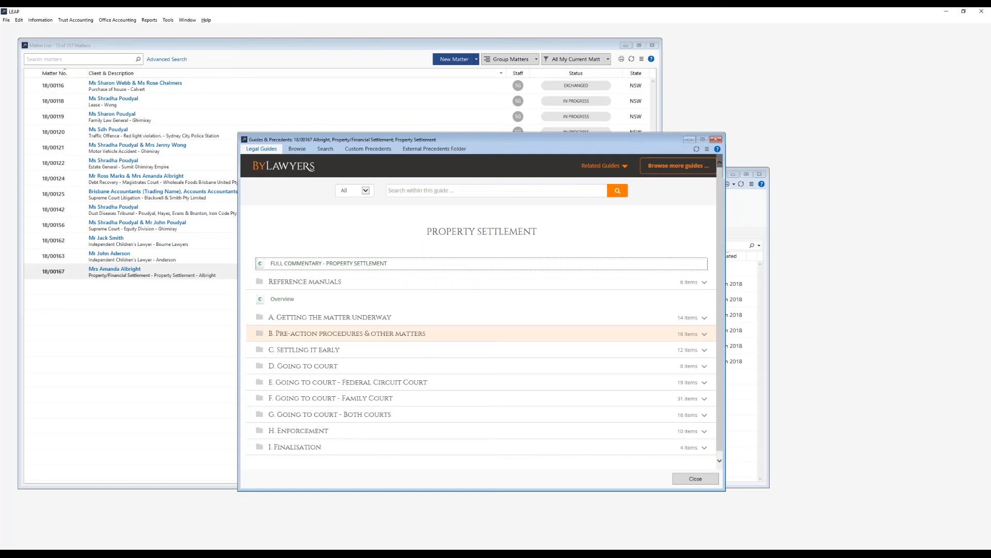
Expand "A. Getting the matter underway" in the guide and show the costs agreements by state.
{"action": "left_click", "coordinate": [331, 317]}
{"action": "scroll", "coordinate": [671, 395], "scroll_direction": "down", "scroll_amount": 2}
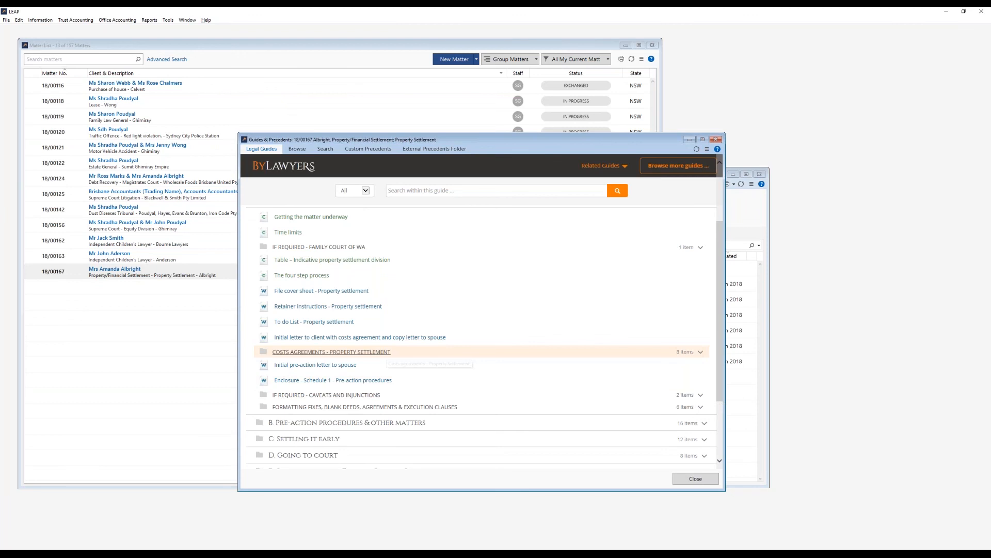
{"action": "left_click", "coordinate": [331, 352]}
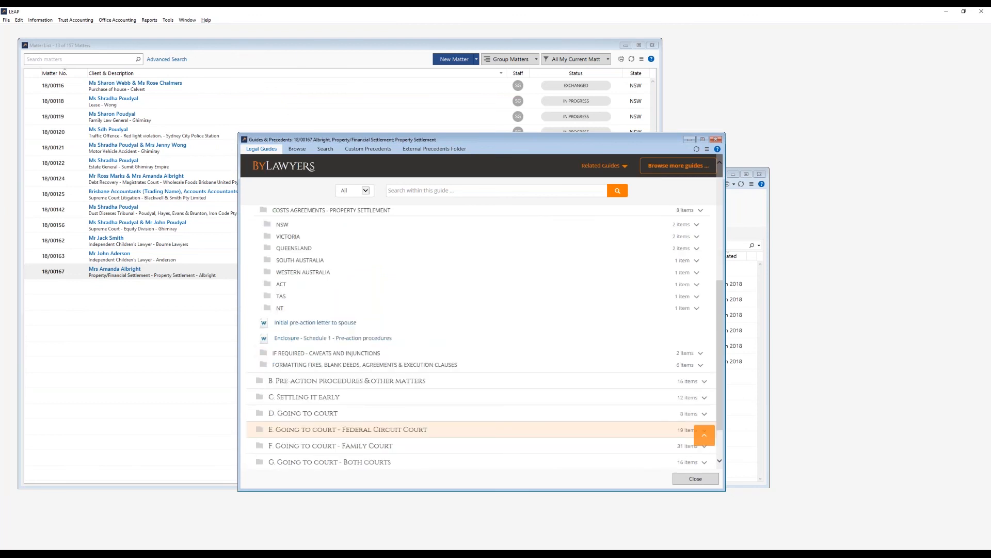
Expand "C. Settling it early" and review the commentary and precedents listed under Consent Orders.
{"action": "left_click", "coordinate": [577, 397]}
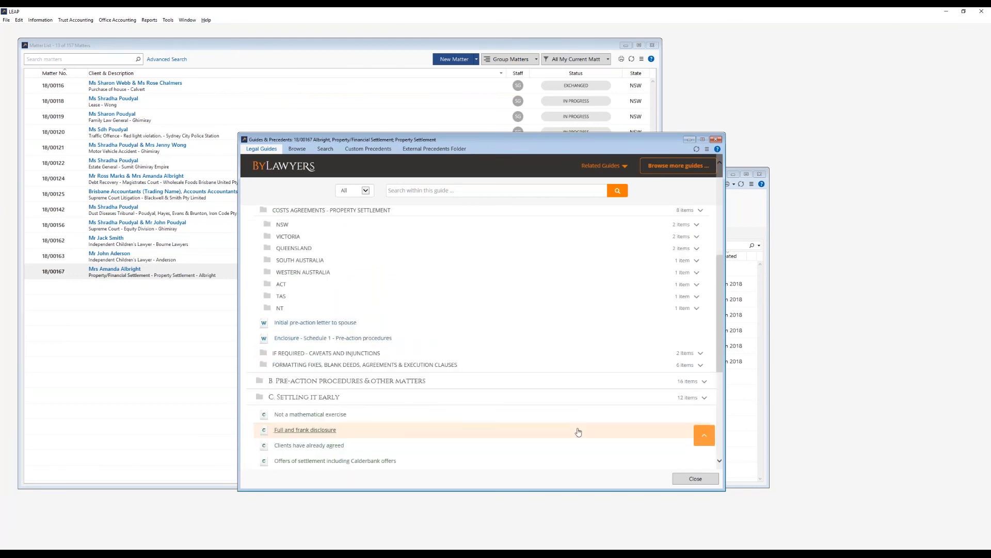
{"action": "scroll", "coordinate": [579, 432], "scroll_direction": "down", "scroll_amount": 5}
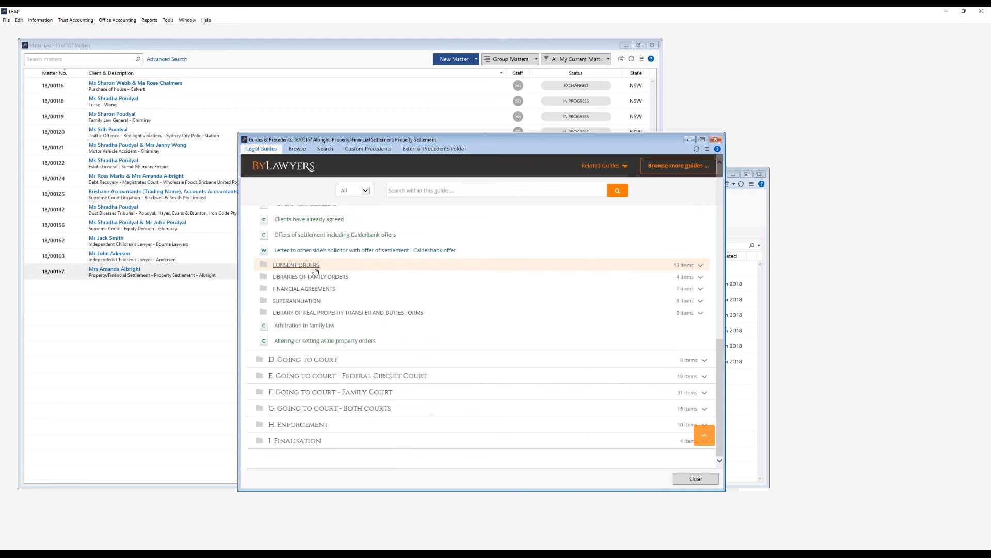
{"action": "left_click", "coordinate": [316, 265]}
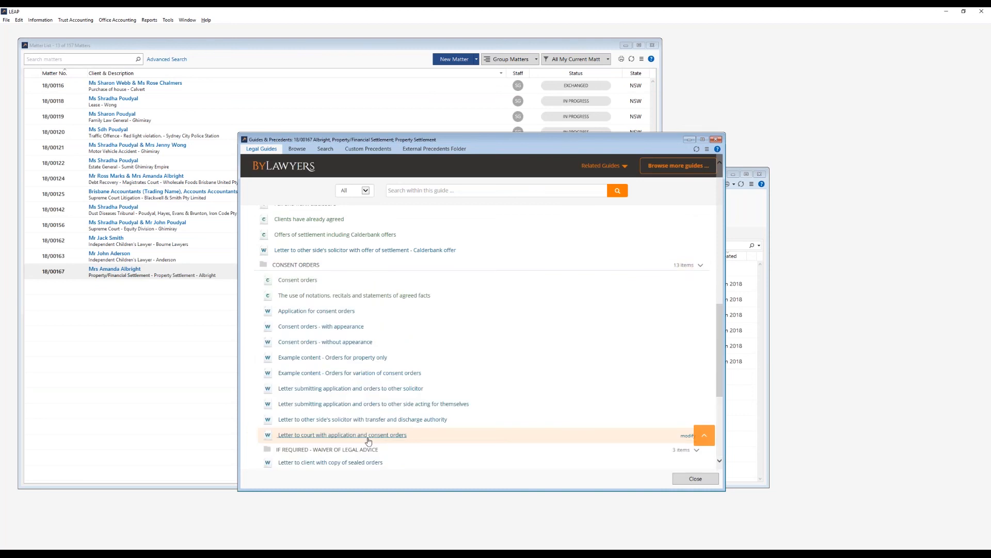
{"action": "scroll", "coordinate": [368, 440], "scroll_direction": "down", "scroll_amount": 2}
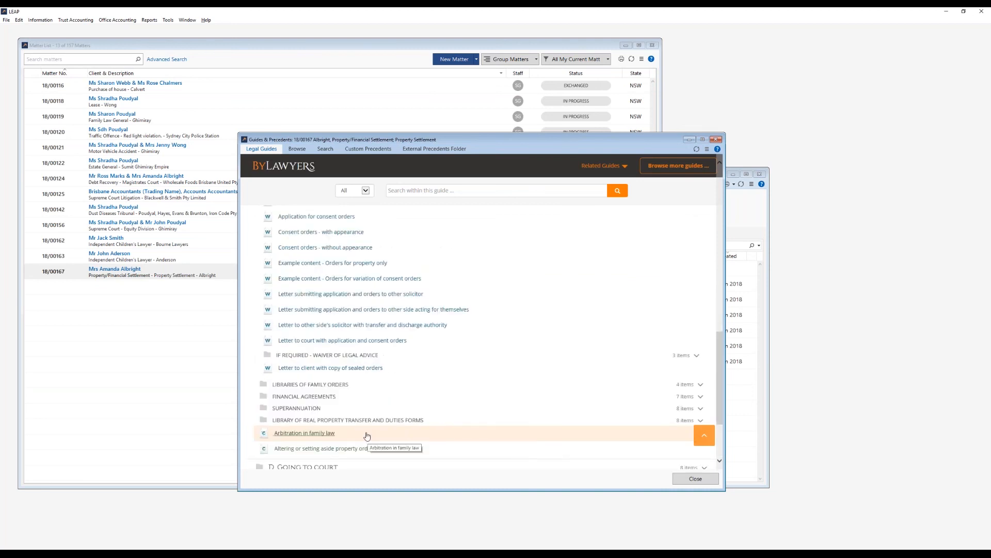
{"action": "scroll", "coordinate": [316, 317], "scroll_direction": "up", "scroll_amount": 2}
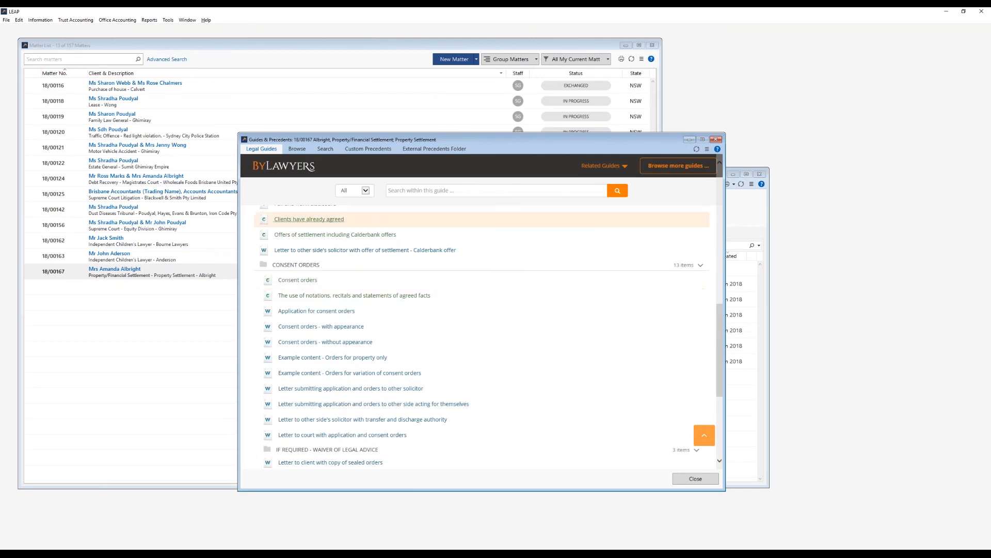
Search within the Property Settlement guide for "s90b".
{"action": "left_click", "coordinate": [442, 191]}
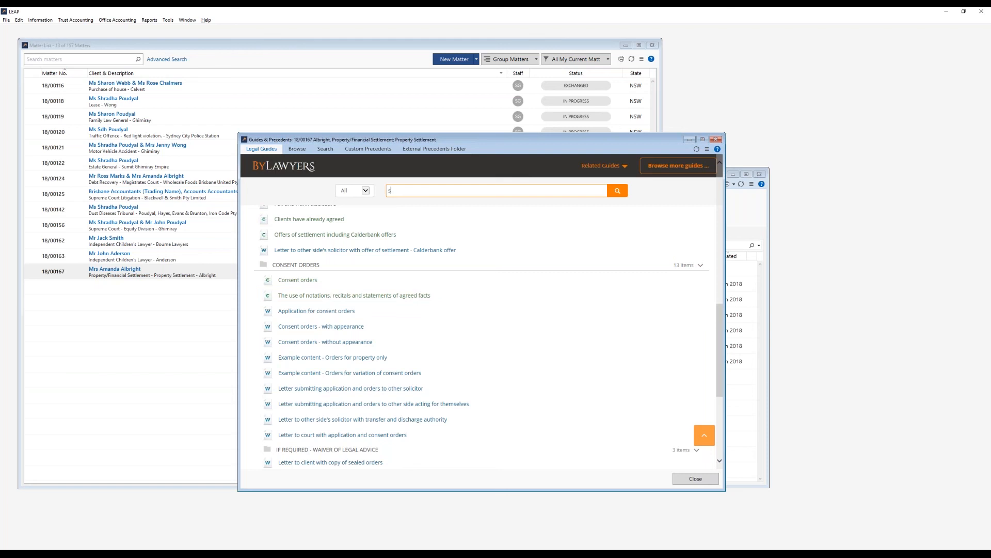
{"action": "type", "text": "s90"}
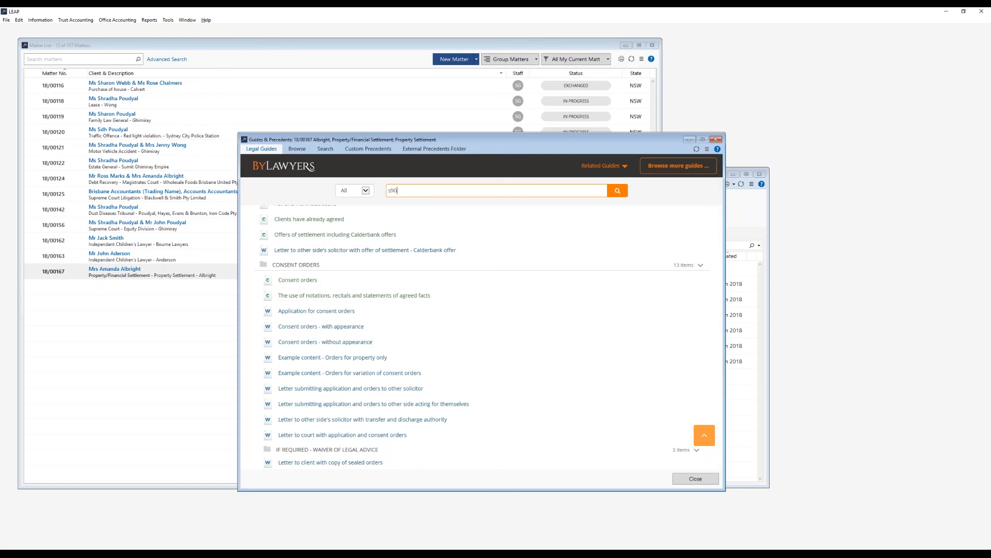
{"action": "type", "text": "b"}
{"action": "key", "text": "Return"}
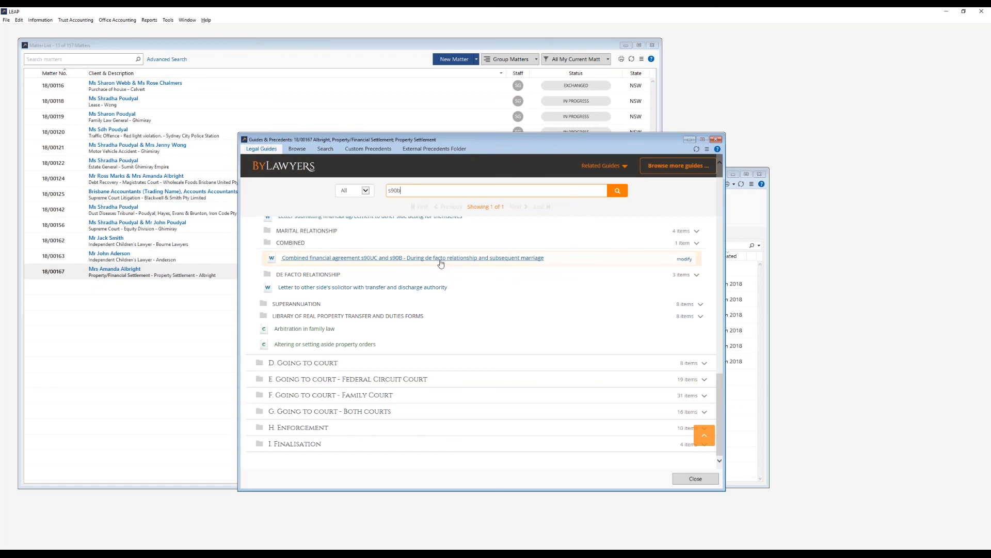
View the related guides, then browse more guides for QLD and WA to examine the areas of law offered.
{"action": "left_click", "coordinate": [625, 166]}
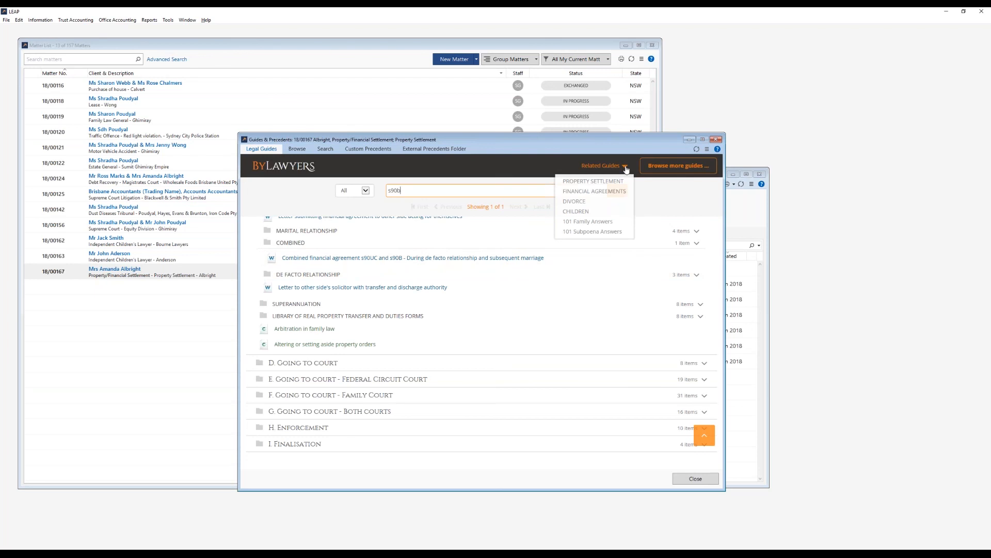
{"action": "left_click", "coordinate": [666, 166]}
{"action": "left_click", "coordinate": [422, 257]}
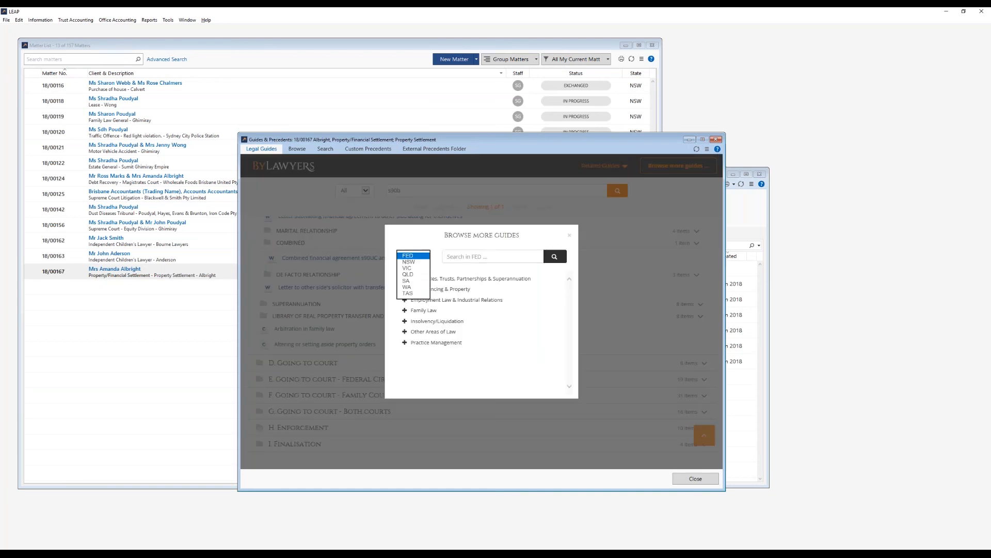
{"action": "left_click", "coordinate": [413, 274]}
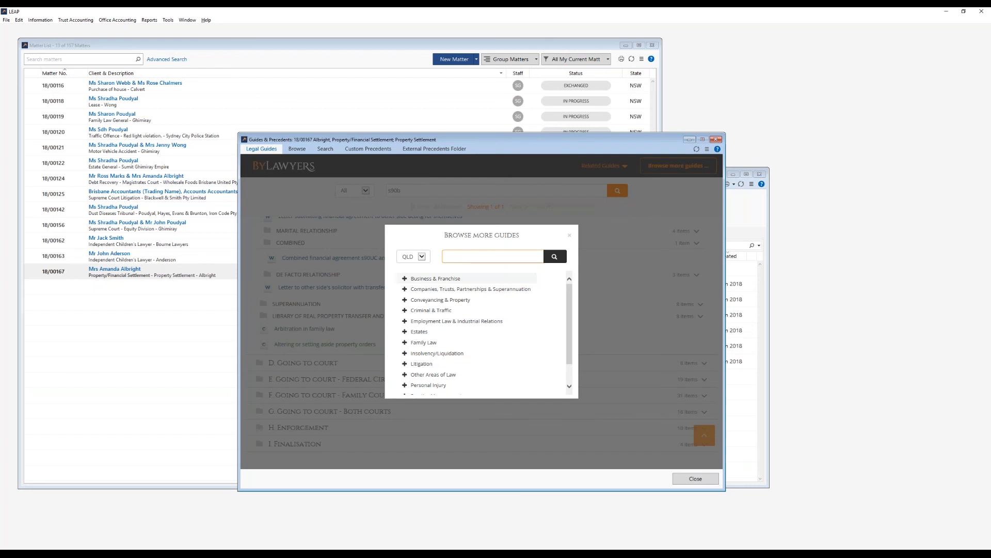
{"action": "left_click", "coordinate": [421, 257]}
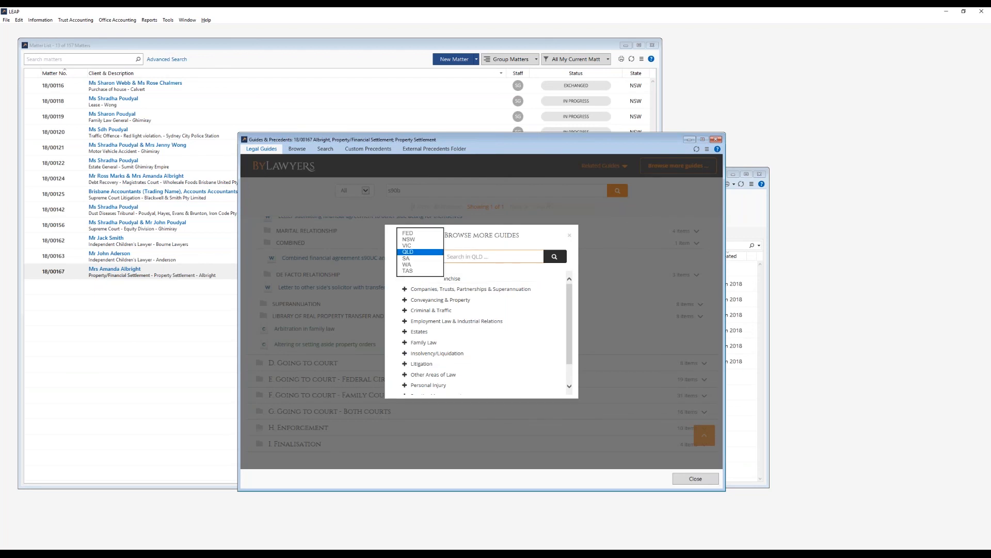
{"action": "left_click", "coordinate": [407, 265]}
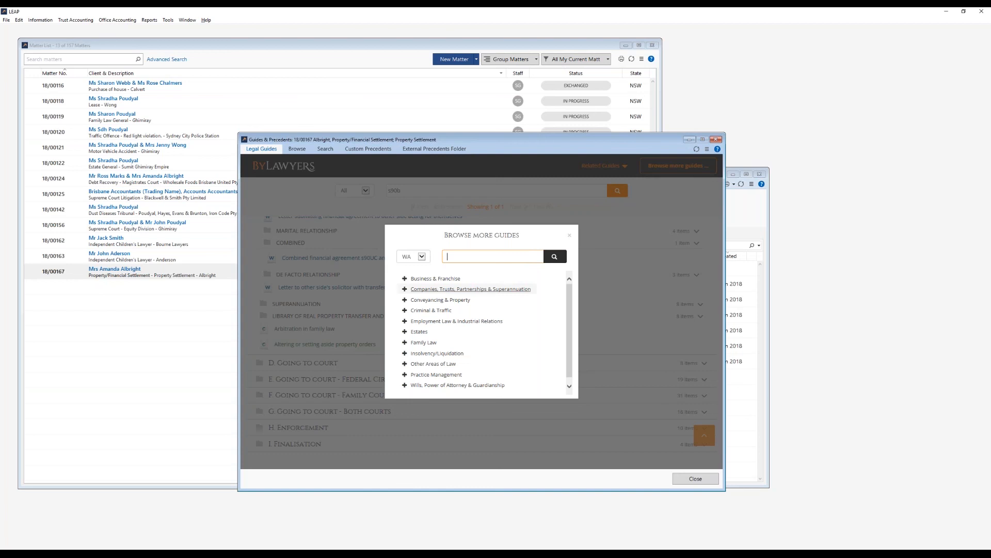
{"action": "scroll", "coordinate": [407, 373], "scroll_direction": "down", "scroll_amount": 1}
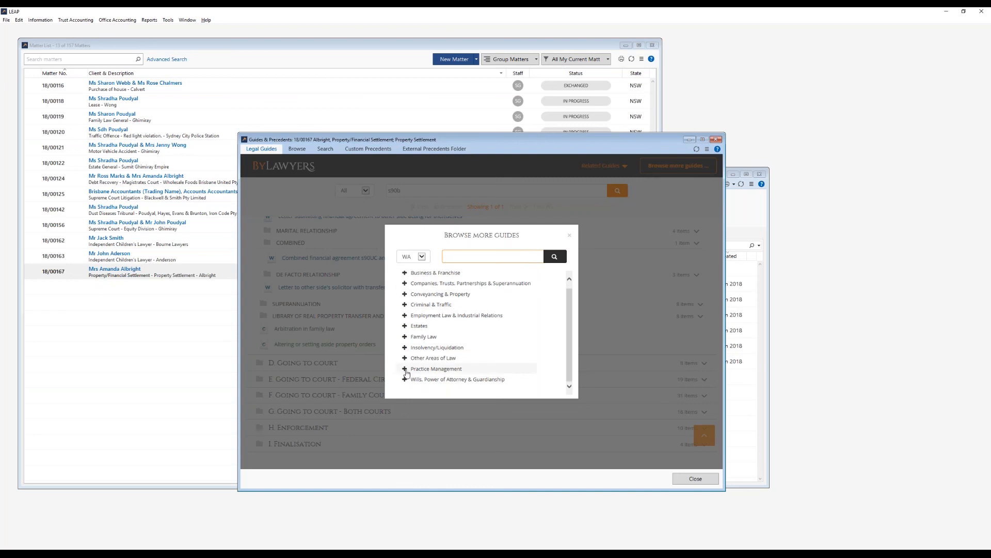
Open the WA Practice Management Administration guide, expand "A. Management" and review the management and staff items listed.
{"action": "left_click", "coordinate": [406, 368]}
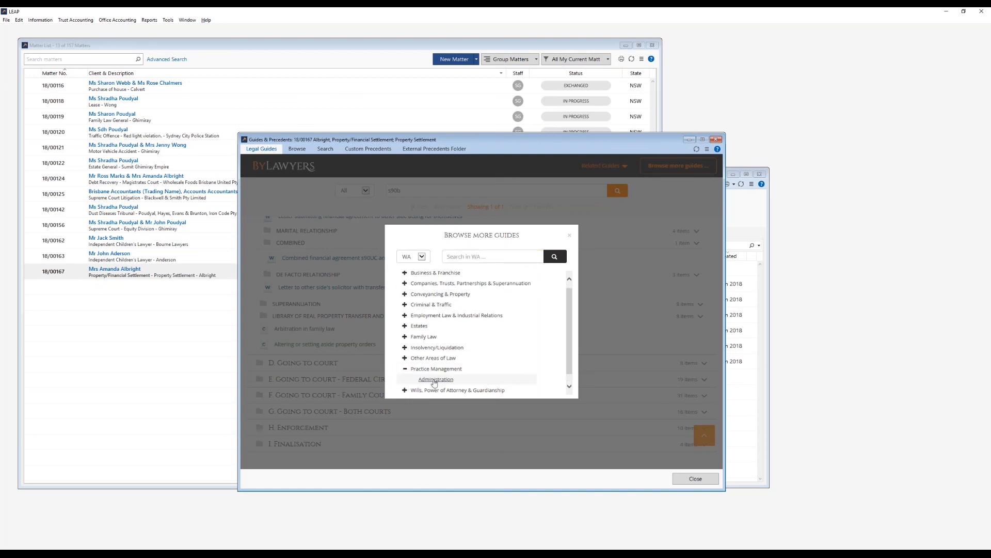
{"action": "left_click", "coordinate": [436, 381]}
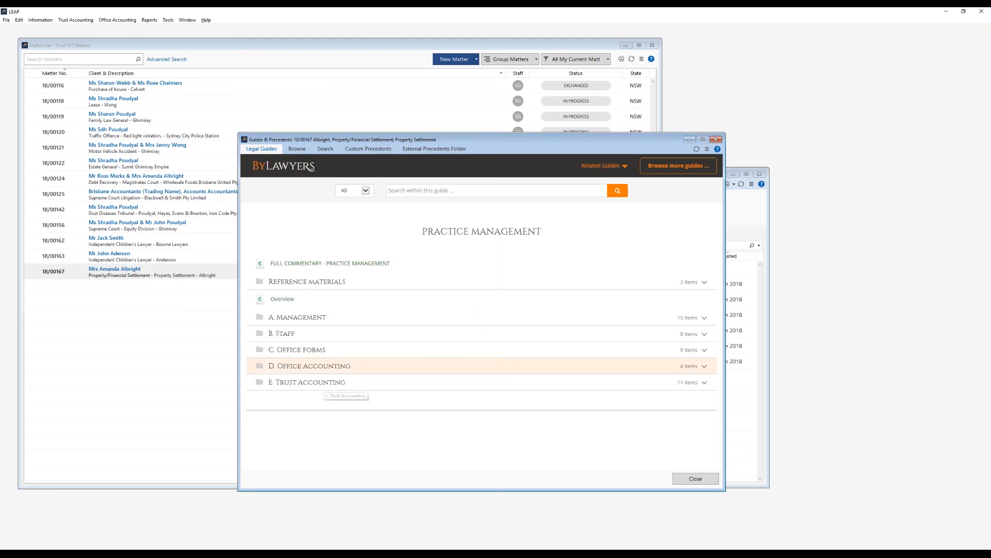
{"action": "left_click", "coordinate": [692, 317]}
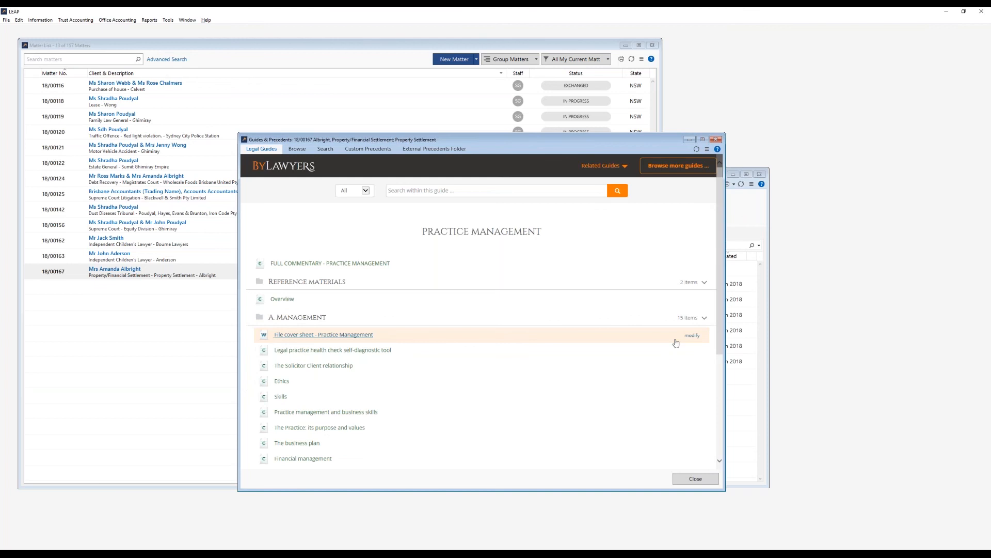
{"action": "scroll", "coordinate": [676, 343], "scroll_direction": "down", "scroll_amount": 3}
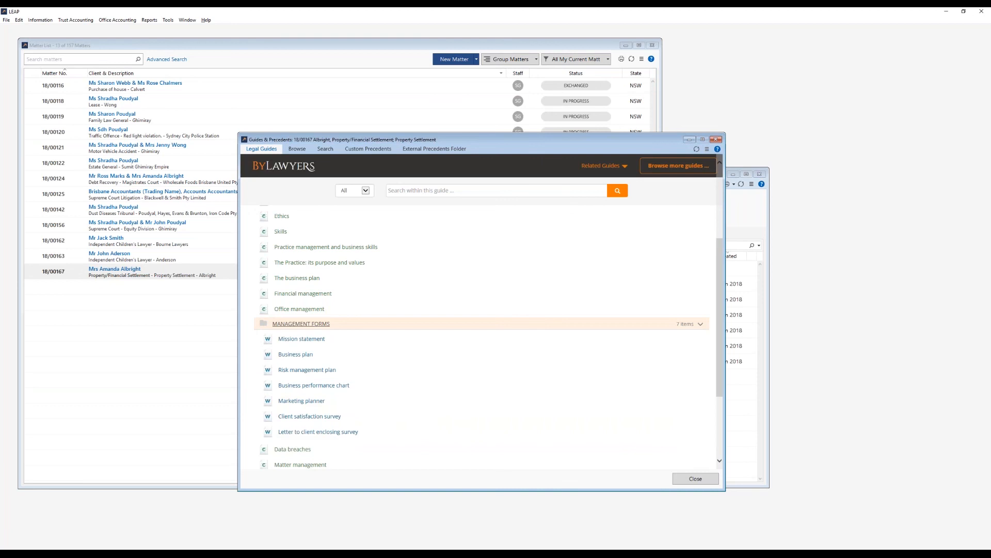
{"action": "scroll", "coordinate": [592, 397], "scroll_direction": "down", "scroll_amount": 2}
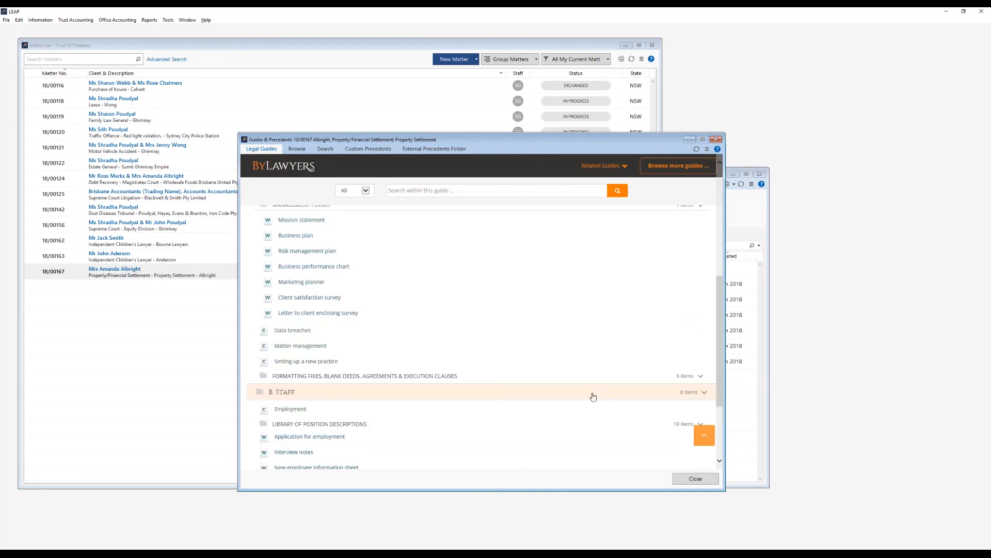
{"action": "scroll", "coordinate": [593, 396], "scroll_direction": "down", "scroll_amount": 2}
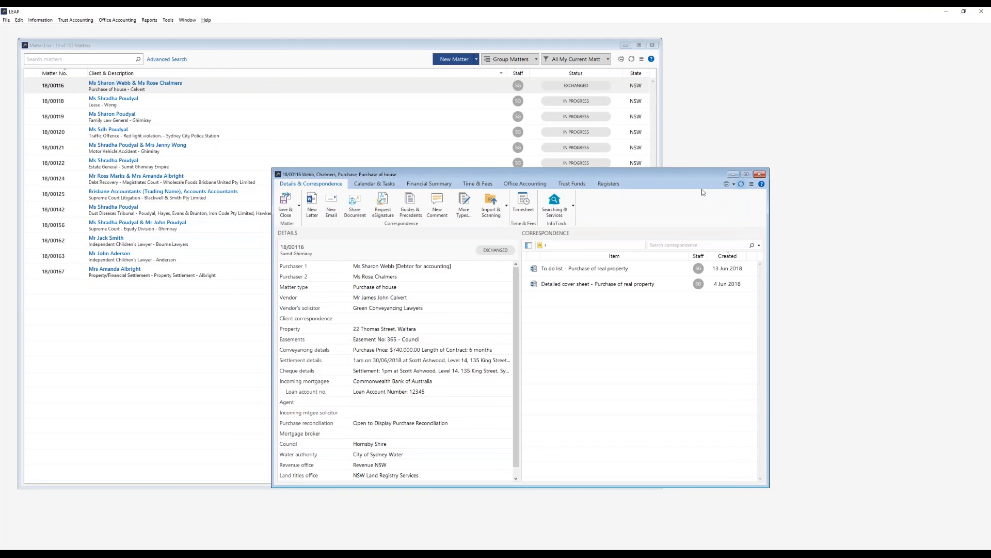
Open the purchase matter's "A. Getting the matter underway" precedents and modify "STAPLES LAW - Letter to vendor's solicitor regarding contract".
{"action": "left_click", "coordinate": [411, 209]}
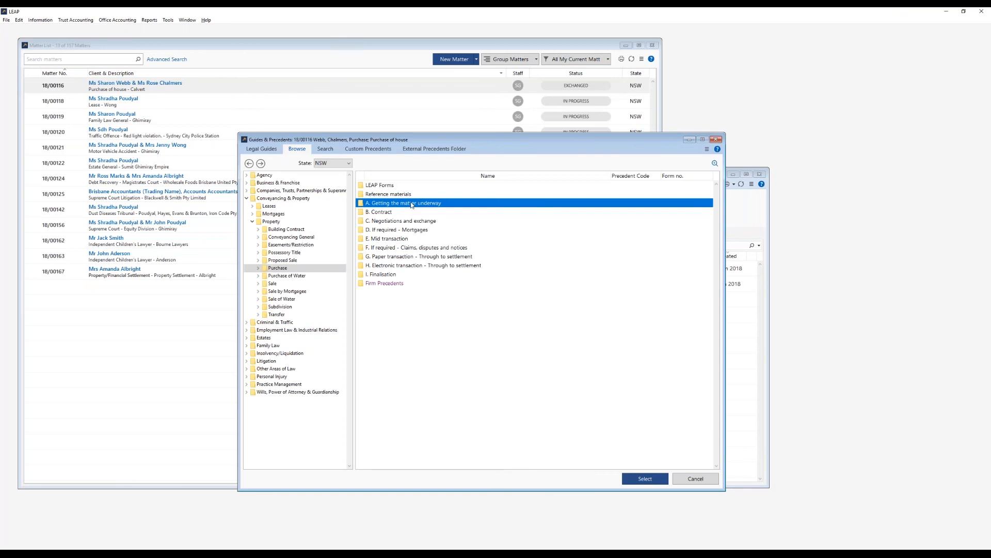
{"action": "double_click", "coordinate": [411, 203]}
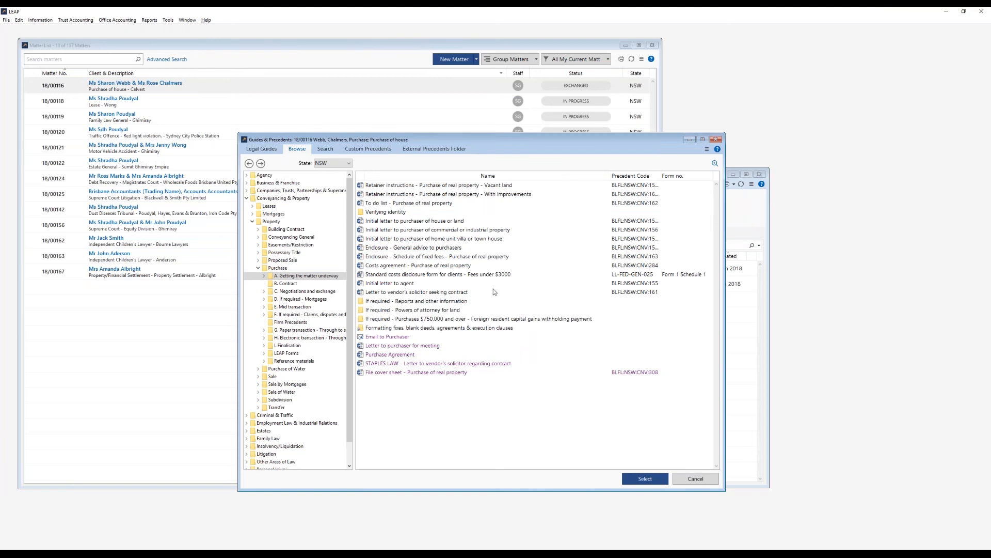
{"action": "left_click", "coordinate": [522, 365]}
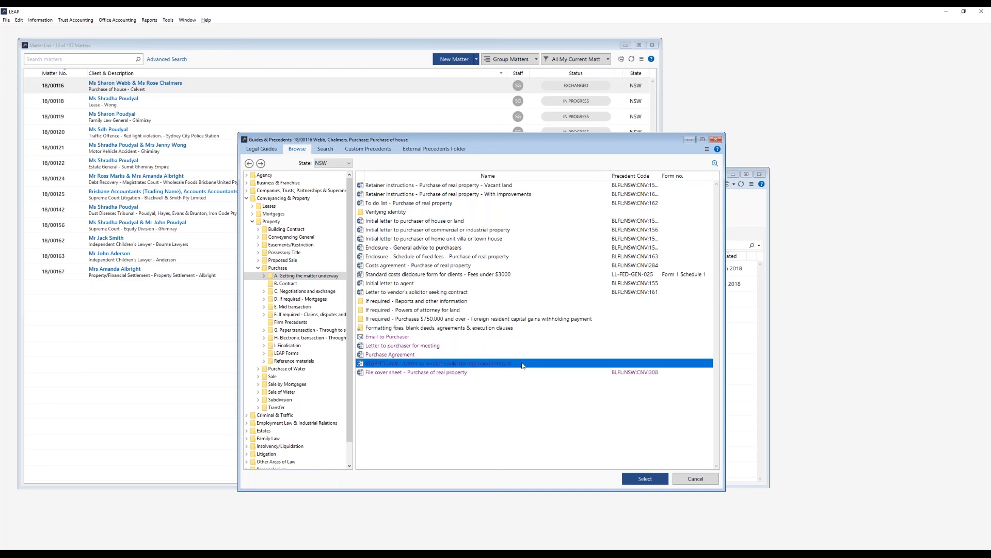
{"action": "right_click", "coordinate": [550, 366]}
{"action": "left_click", "coordinate": [617, 403]}
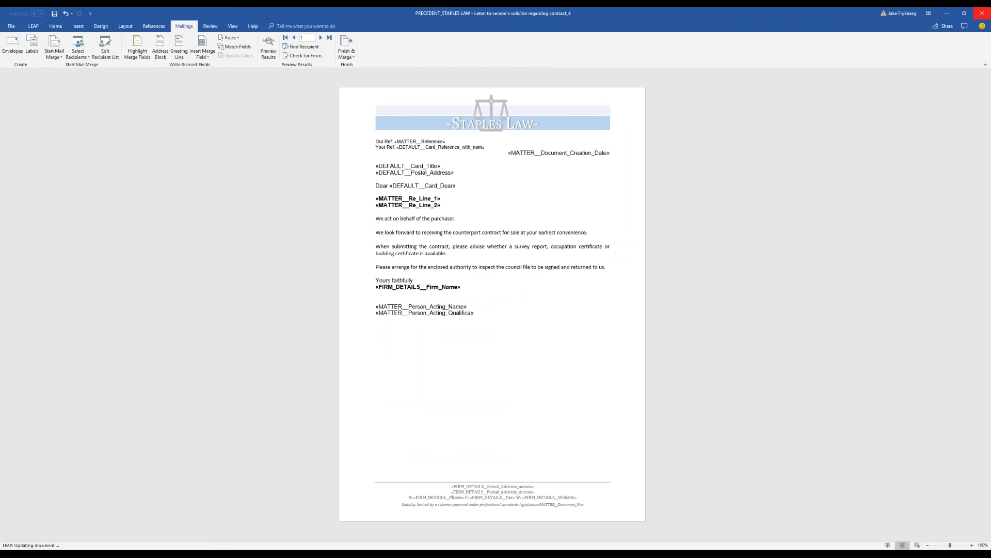
Set the letter's body paragraphs to Arial and save the precedent with the change reason "Changed font to Arial".
{"action": "left_click_drag", "start_coordinate": [609, 287], "coordinate": [375, 238]}
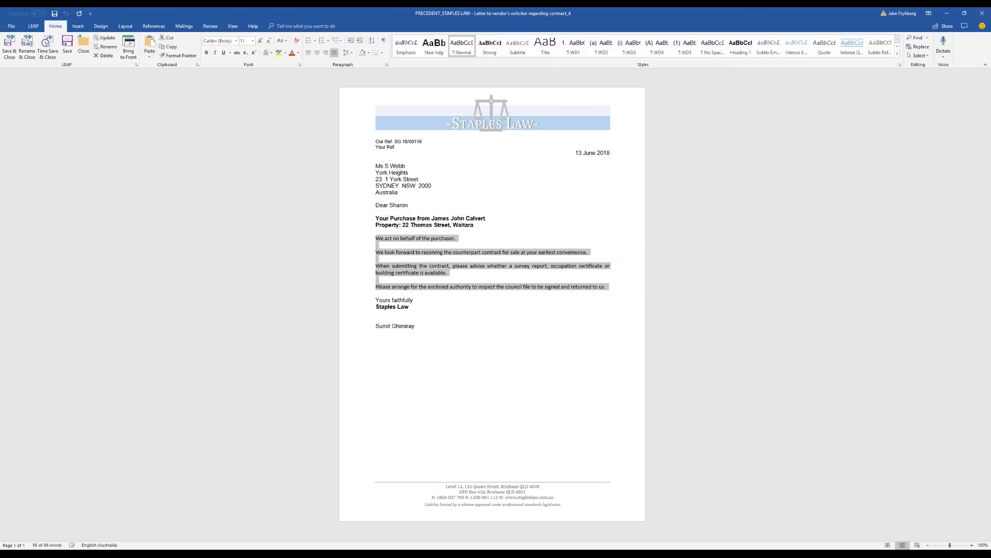
{"action": "left_click", "coordinate": [236, 40]}
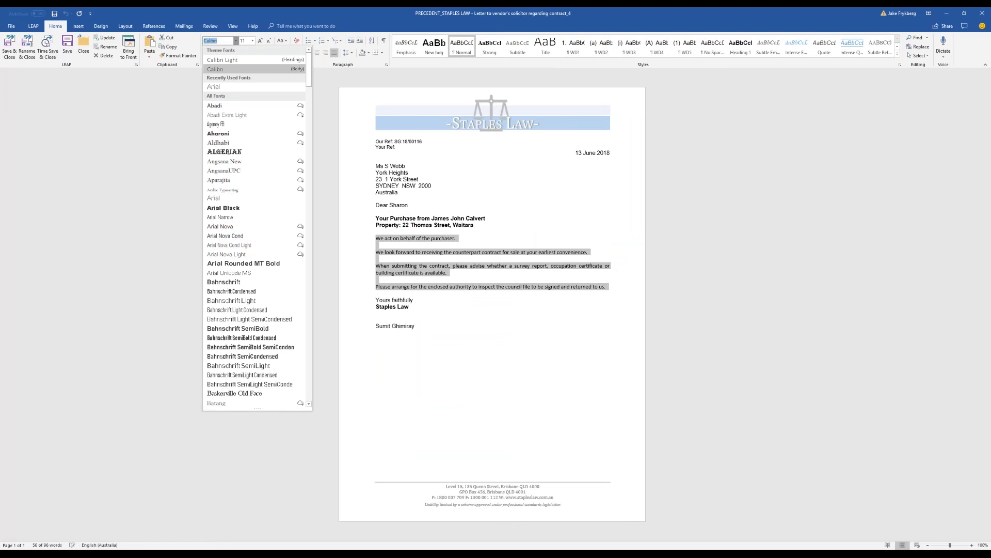
{"action": "left_click", "coordinate": [230, 88]}
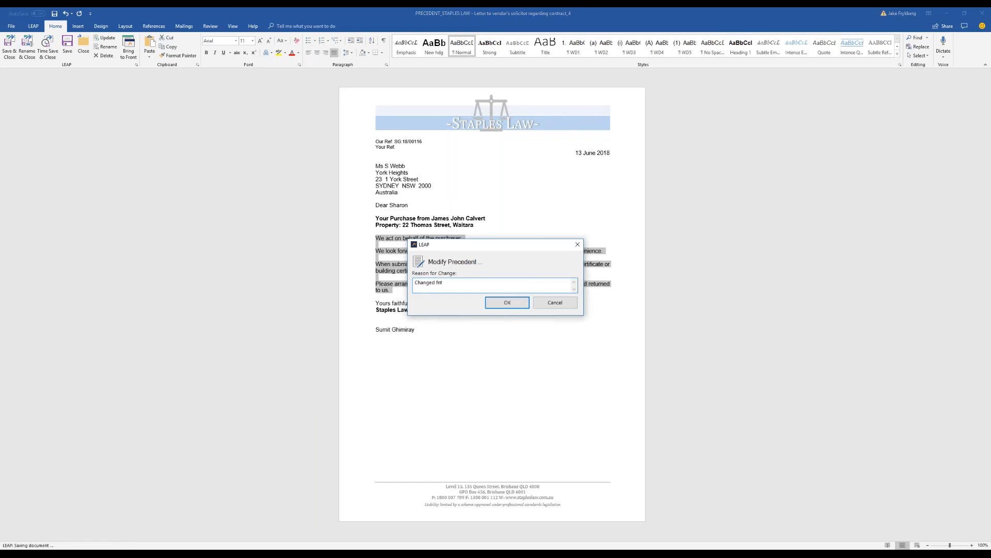
{"action": "key", "text": "BackSpace"}
{"action": "key", "text": "BackSpace"}
{"action": "type", "text": "ont to Arial"}
{"action": "left_click", "coordinate": [497, 307]}
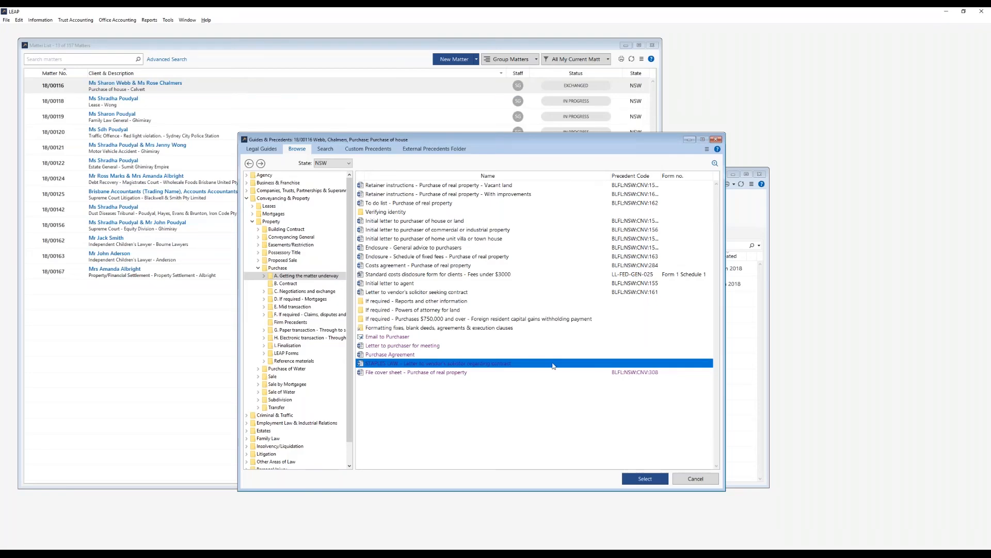
Check the options for the "STAPLES LAW - Letter to vendor's solicitor regarding contract" precedent, including its history of changes.
{"action": "right_click", "coordinate": [553, 365]}
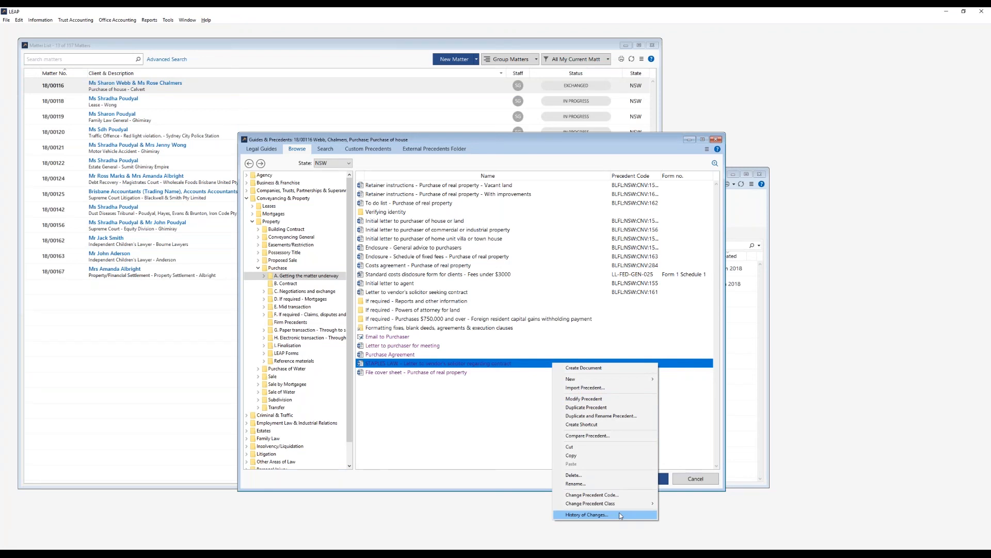
{"action": "left_click", "coordinate": [625, 280]}
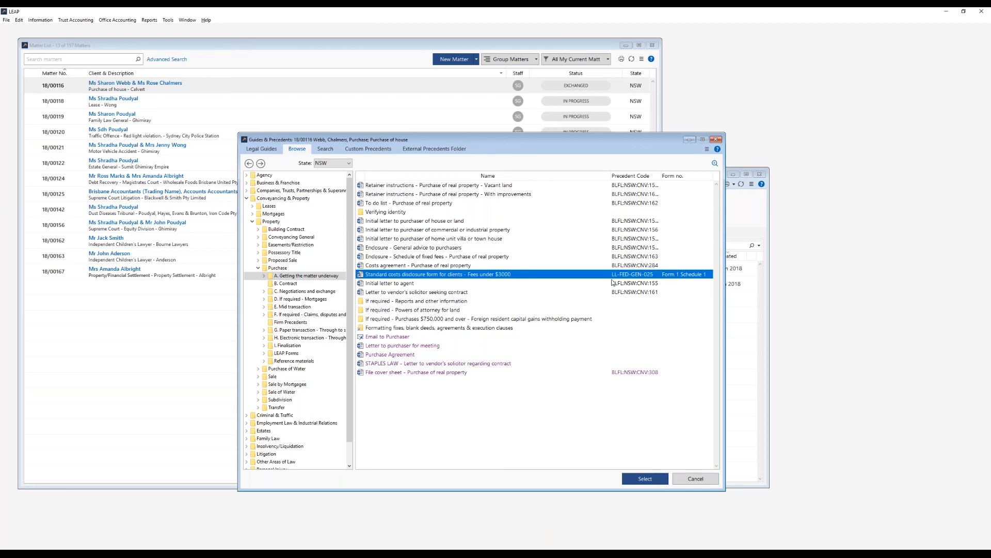
Duplicate "Letter to vendor's solicitor seeking contract" under the new name "STAPLES LAW - Letter to vendor's solicitor seeking contract".
{"action": "left_click", "coordinate": [624, 293]}
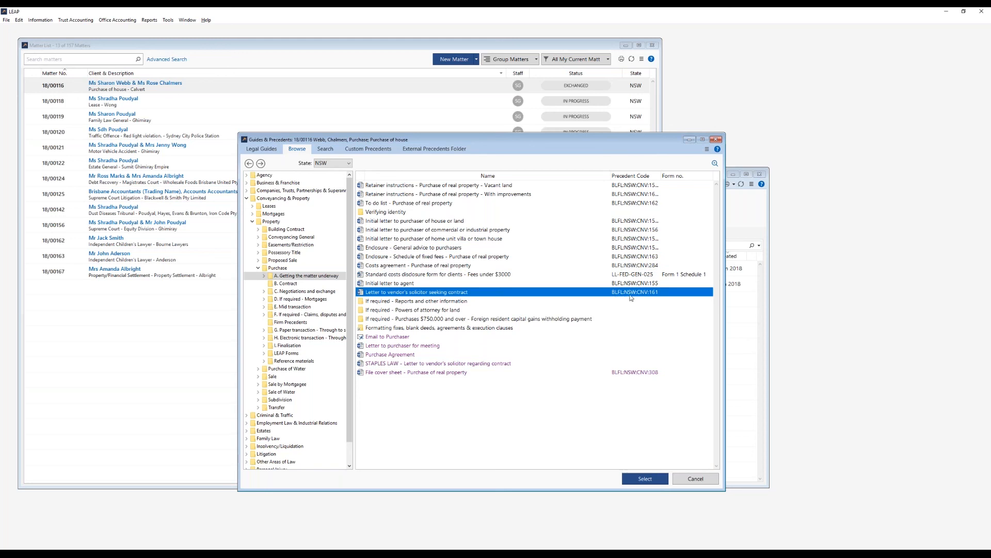
{"action": "right_click", "coordinate": [576, 295]}
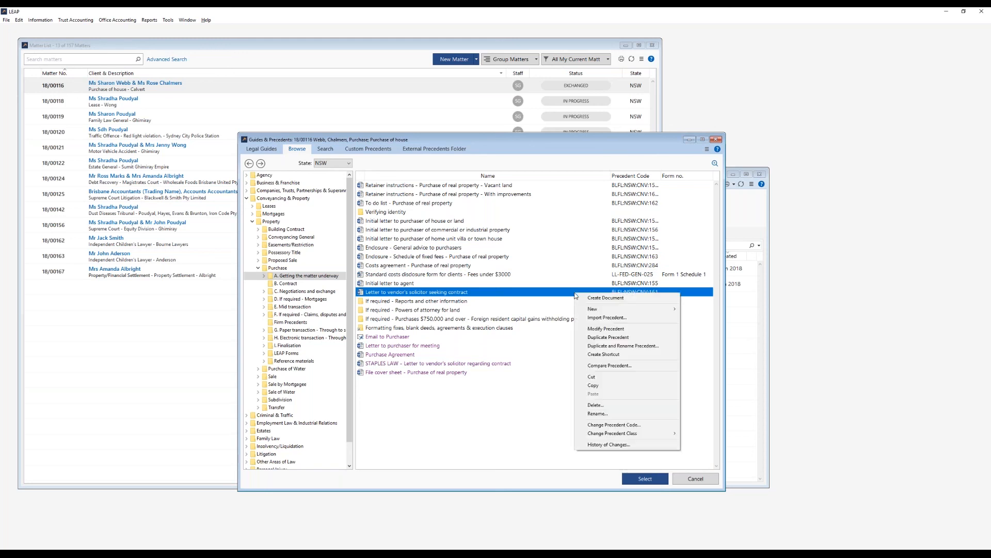
{"action": "left_click", "coordinate": [665, 349]}
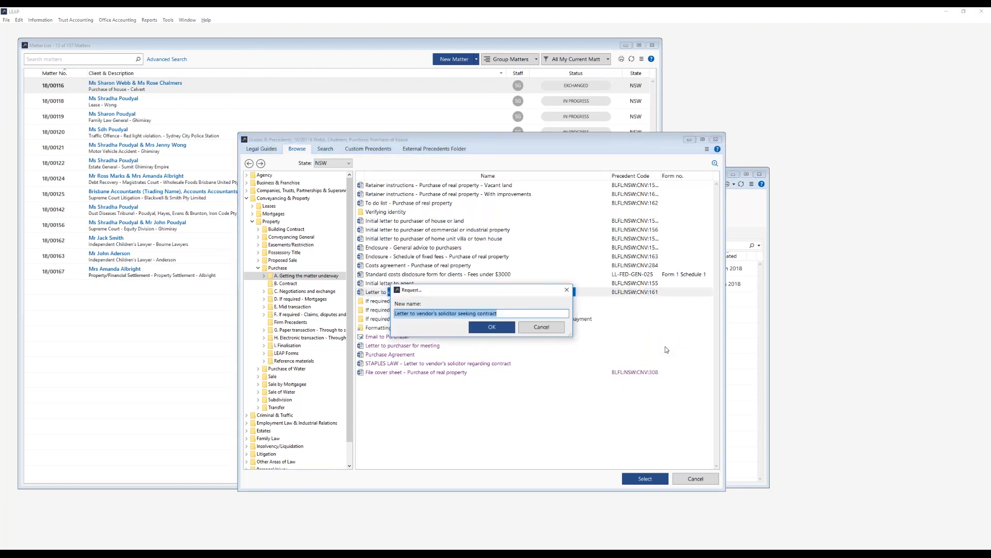
{"action": "key", "text": "Home"}
{"action": "type", "text": "ST"}
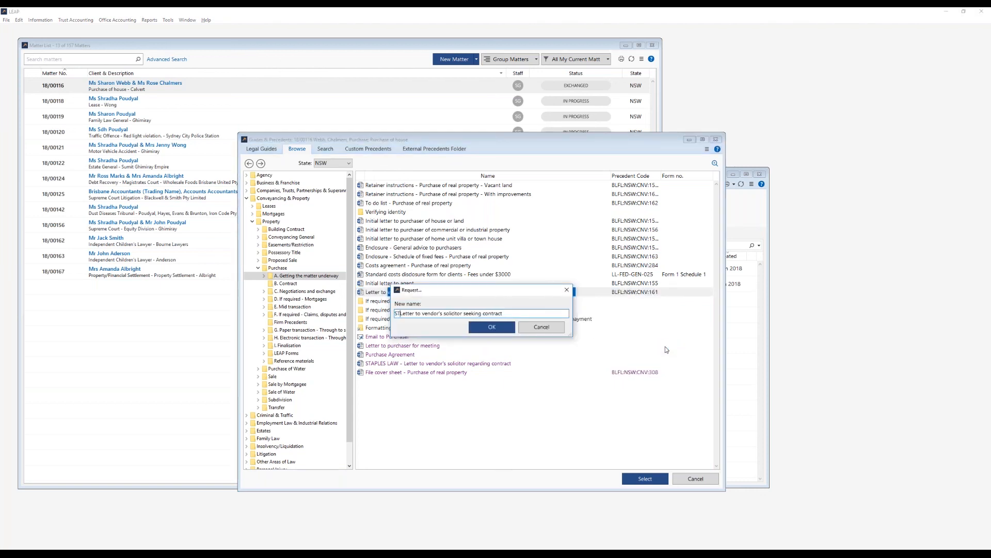
{"action": "type", "text": "APLES LAW -"}
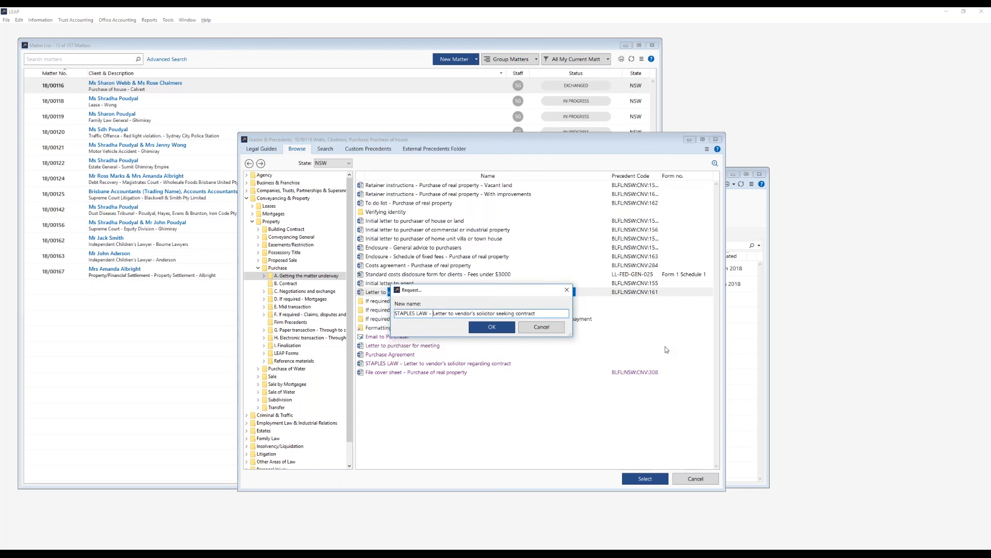
{"action": "left_click", "coordinate": [499, 329]}
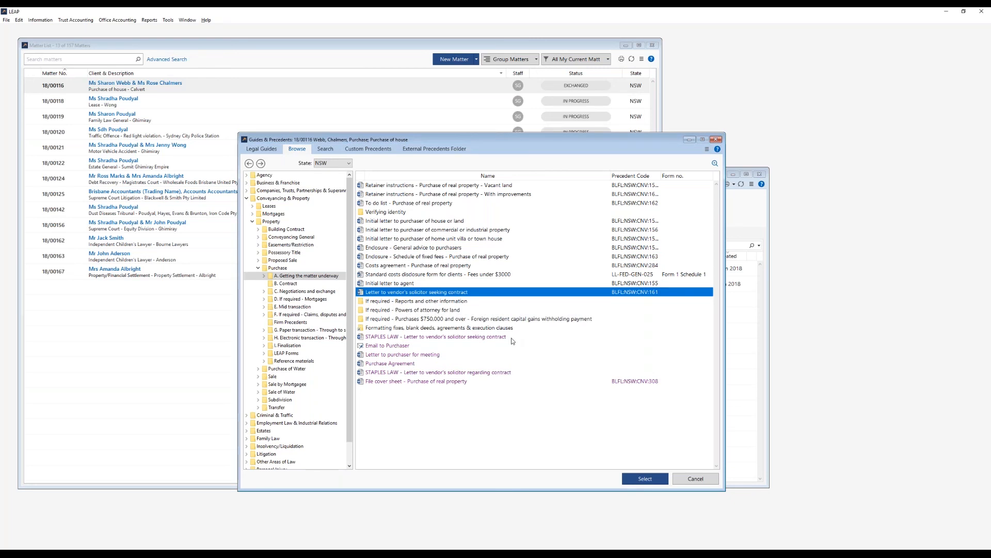
Compare the options available for the custom STAPLES LAW letters and the modified file cover sheet, including Revert to Standard.
{"action": "right_click", "coordinate": [511, 338]}
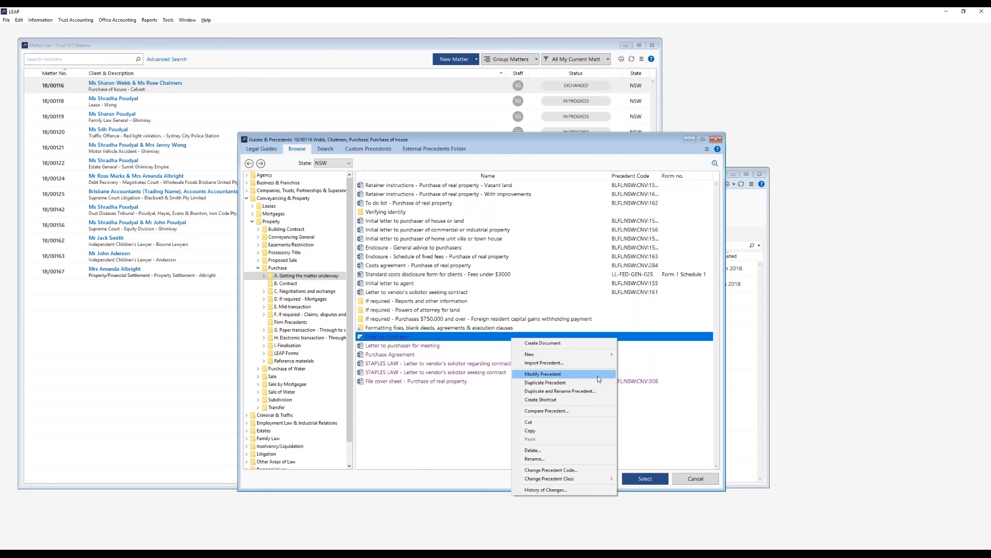
{"action": "right_click", "coordinate": [493, 364]}
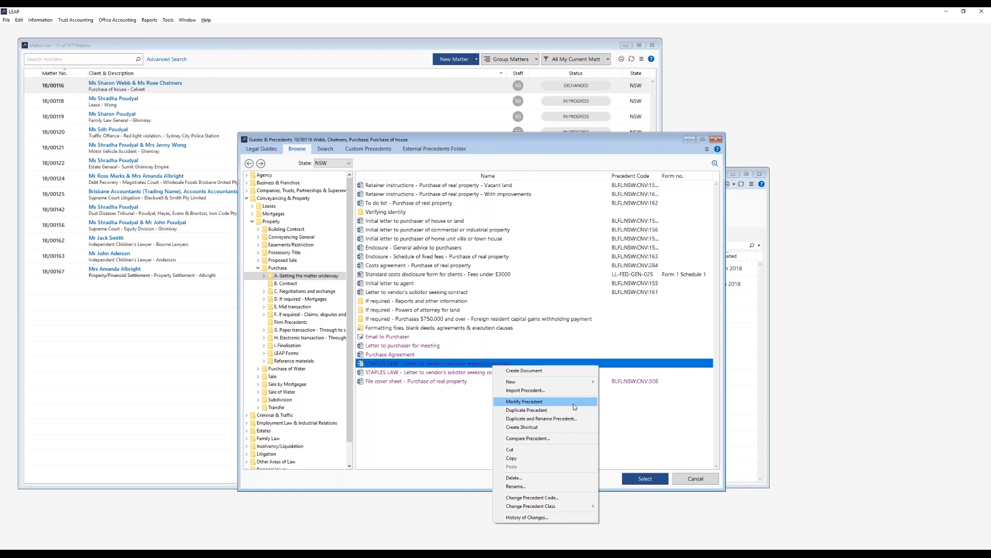
{"action": "left_click", "coordinate": [463, 425]}
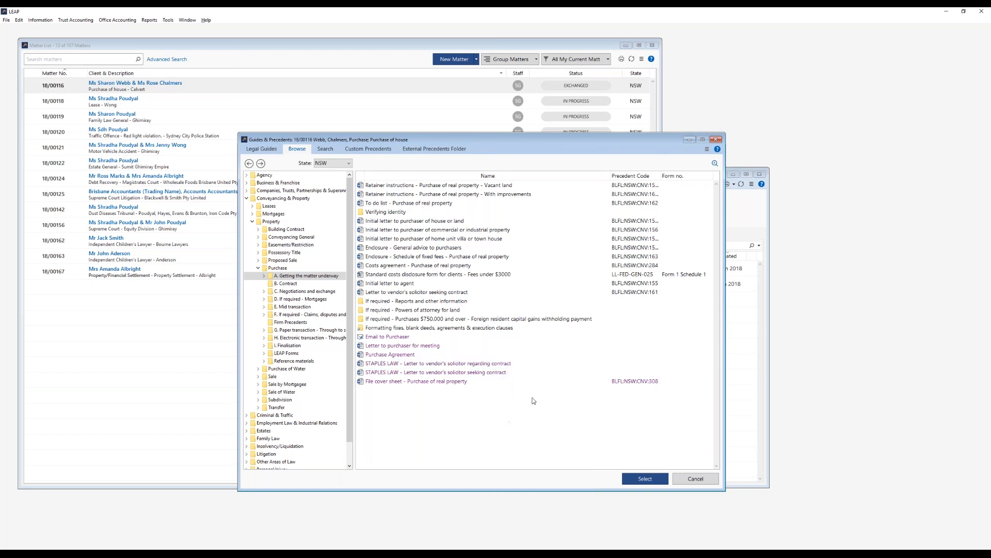
{"action": "right_click", "coordinate": [563, 383]}
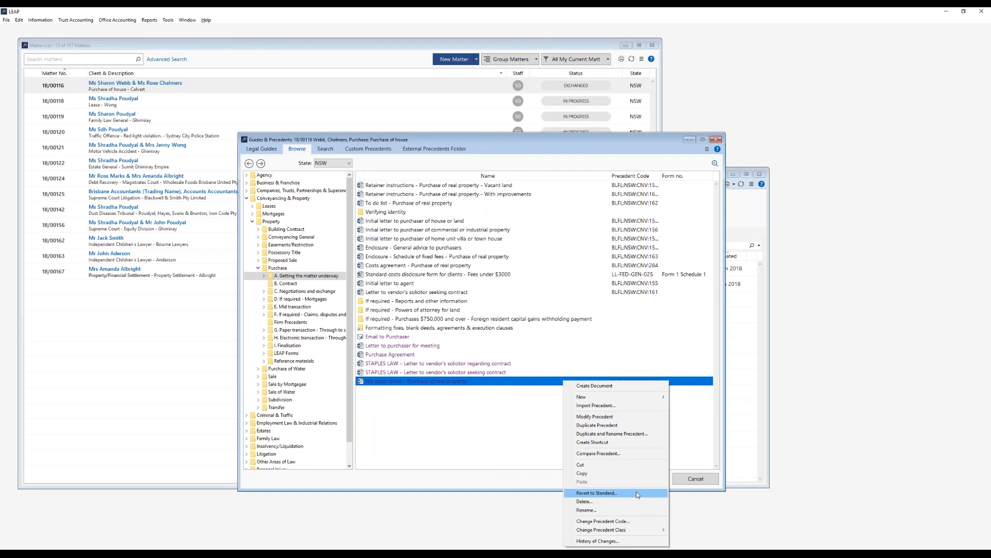
{"action": "left_click", "coordinate": [971, 479]}
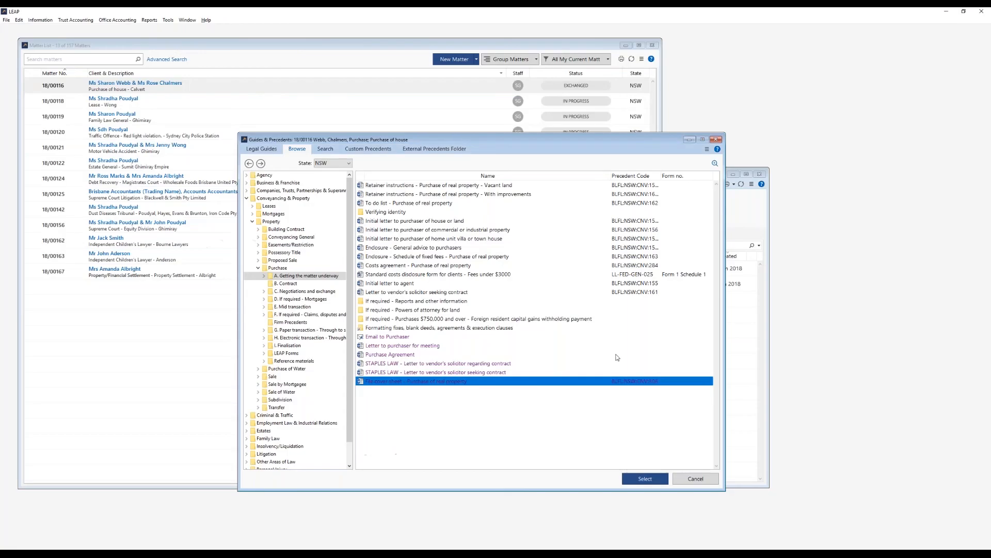
Return to the Purchase folder and browse its LEAP Forms to the Revenue NSW forms.
{"action": "left_click", "coordinate": [286, 268]}
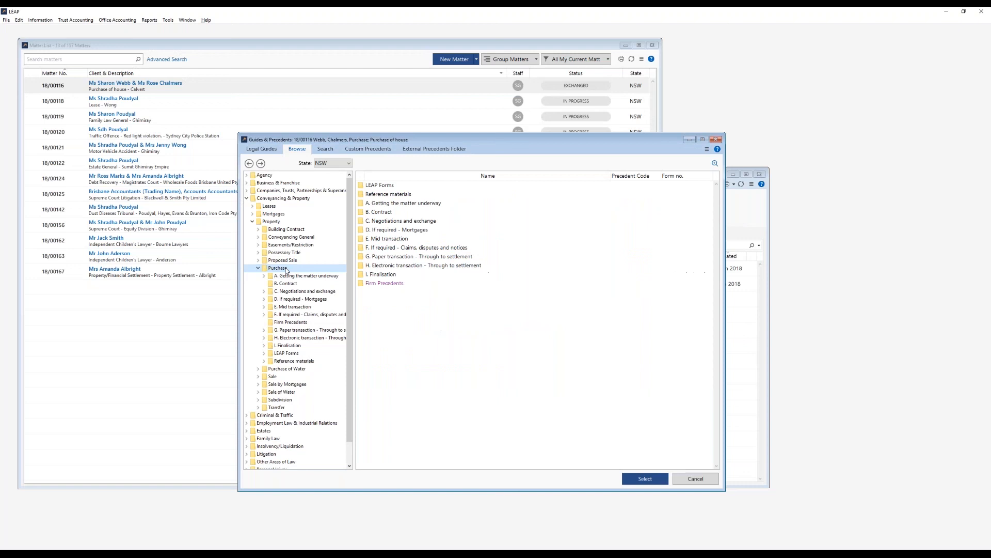
{"action": "left_click", "coordinate": [416, 186]}
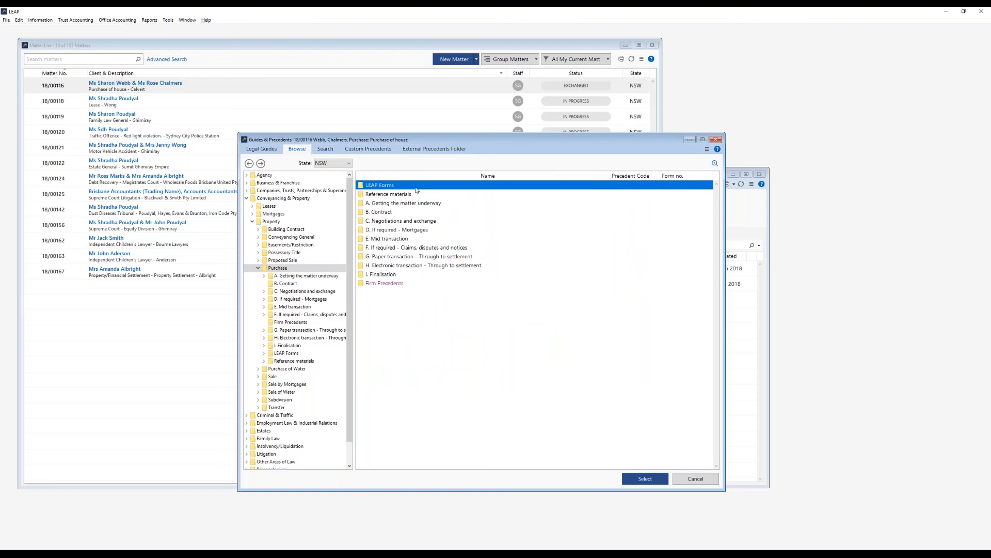
{"action": "double_click", "coordinate": [416, 187]}
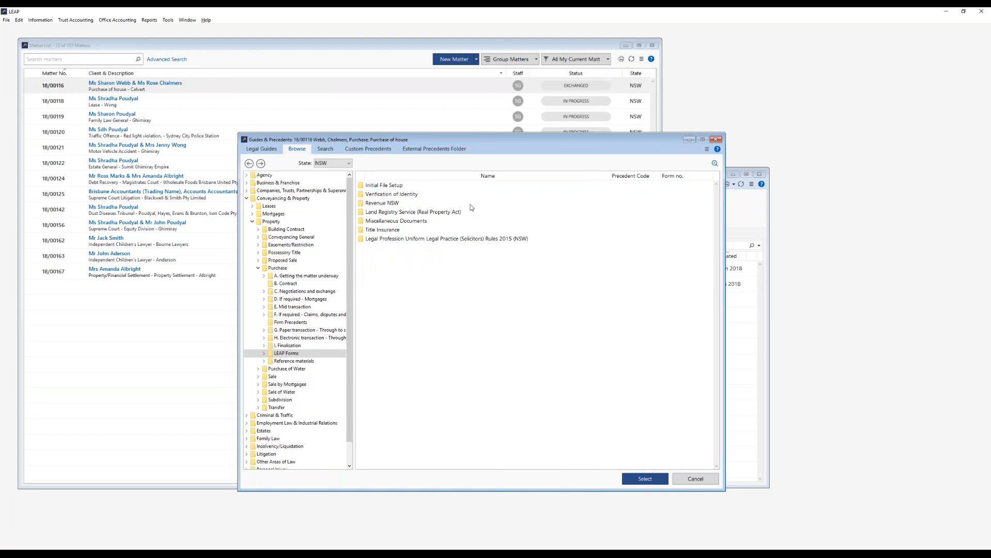
{"action": "left_click", "coordinate": [406, 207]}
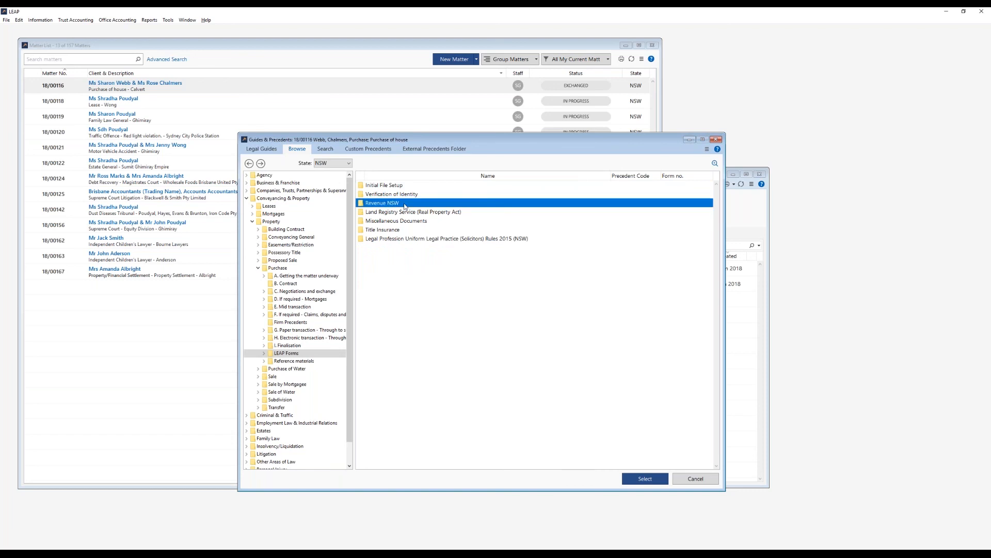
{"action": "double_click", "coordinate": [406, 205]}
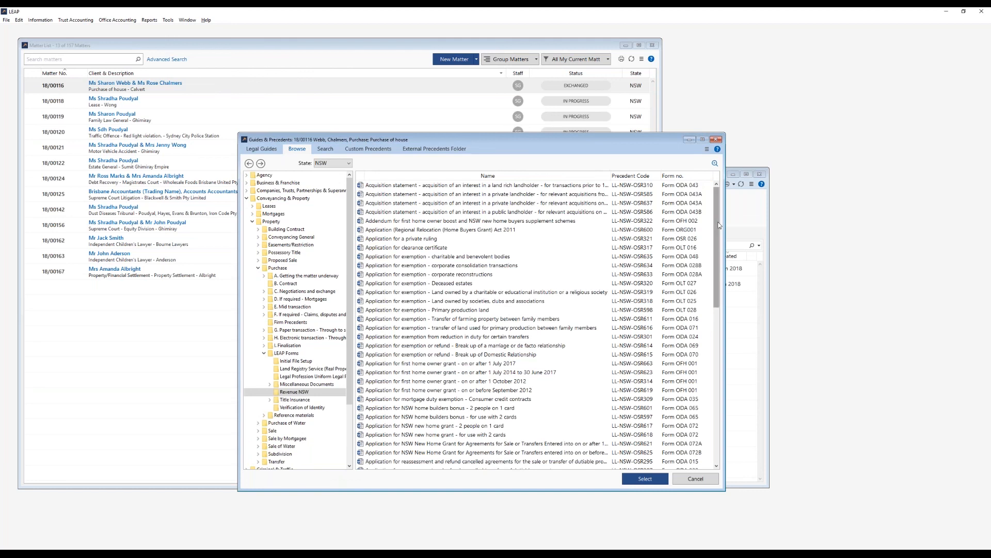
Find "Purchaser declaration form - individual" among the Revenue NSW forms and preview it.
{"action": "left_click_drag", "start_coordinate": [717, 223], "coordinate": [718, 383]}
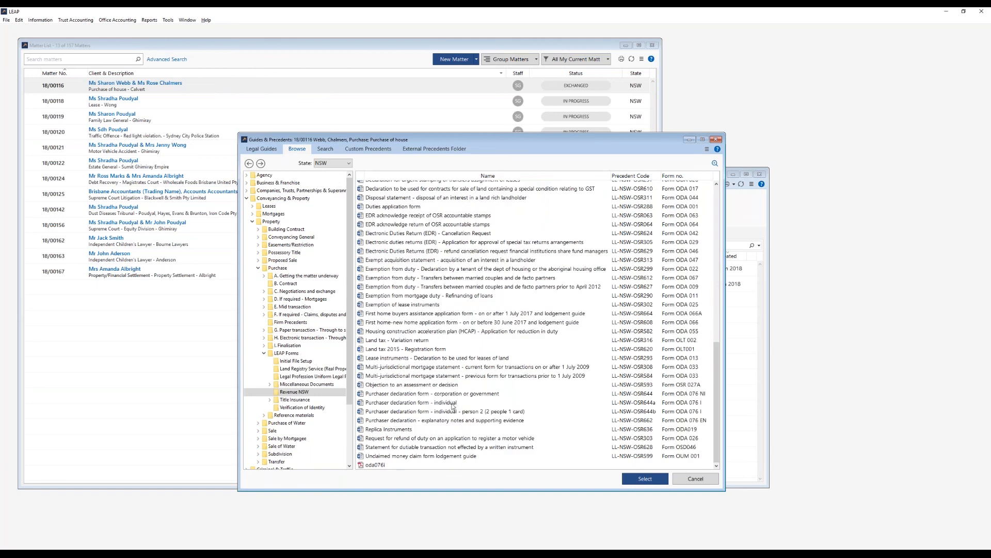
{"action": "left_click", "coordinate": [452, 405]}
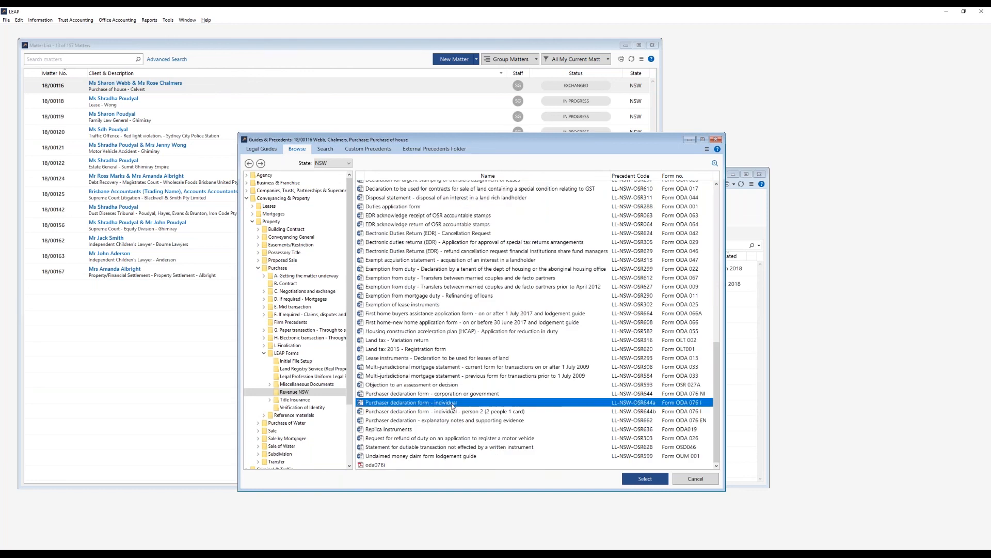
{"action": "left_click", "coordinate": [715, 164]}
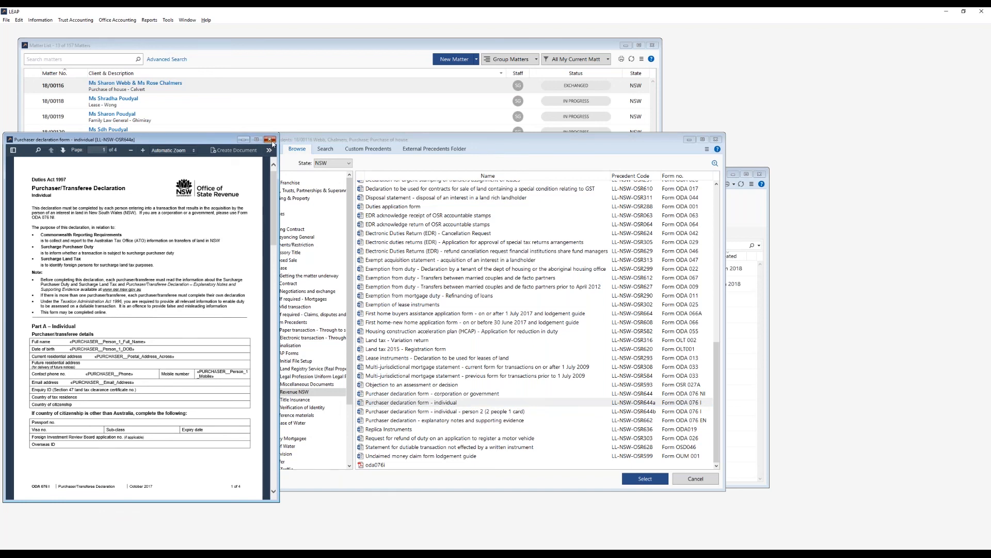
Close the form preview and the precedents window, and review the first purchaser's card in the purchase matter.
{"action": "left_click", "coordinate": [270, 140]}
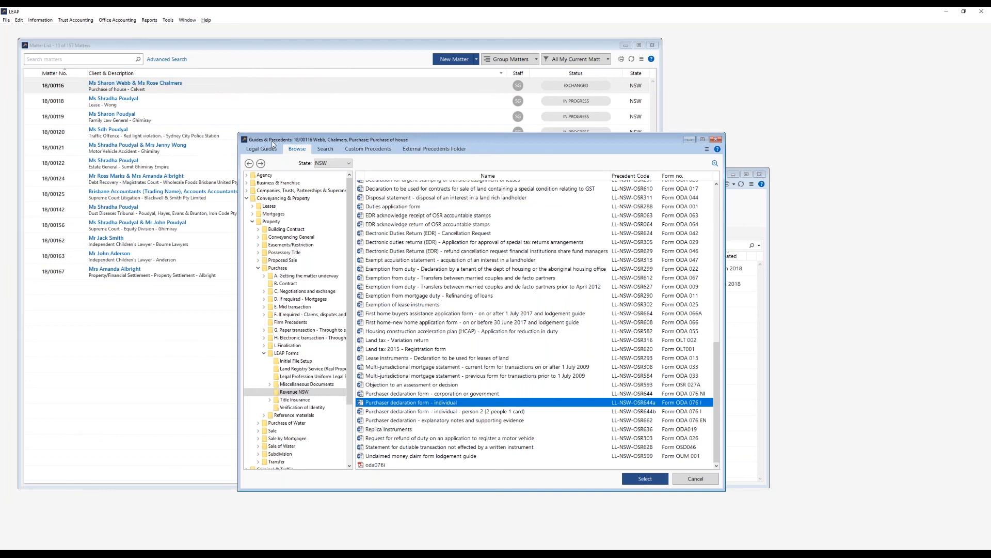
{"action": "left_click", "coordinate": [716, 140]}
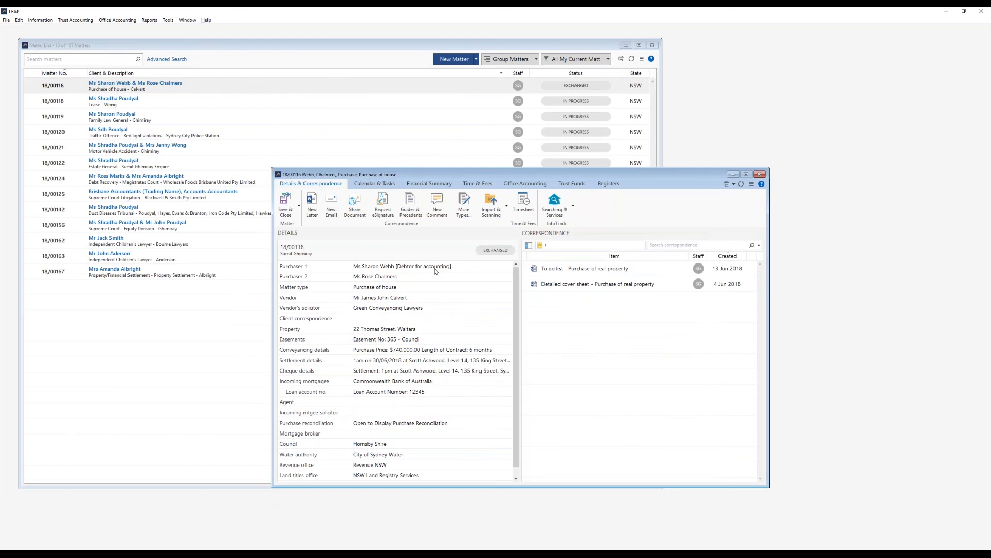
{"action": "double_click", "coordinate": [435, 268]}
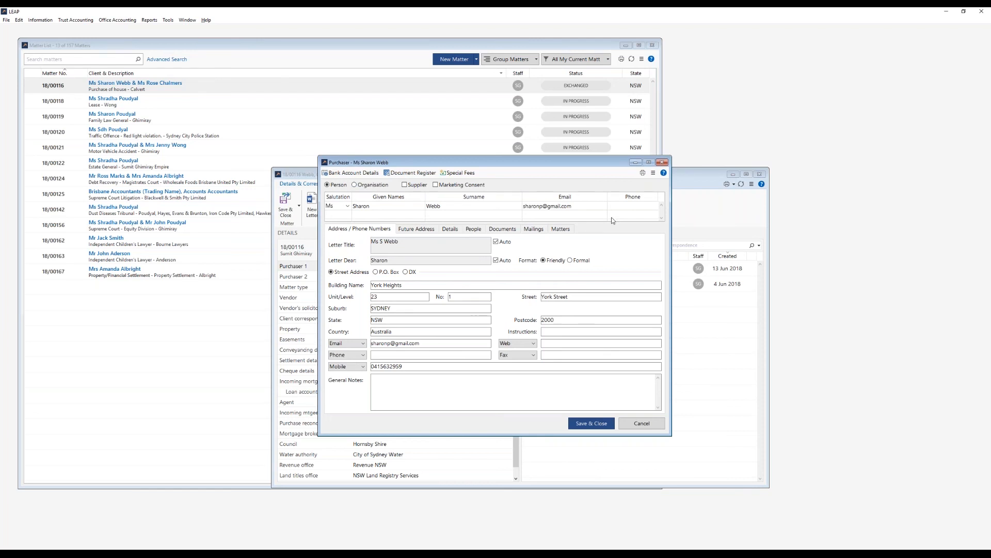
{"action": "left_click", "coordinate": [585, 423]}
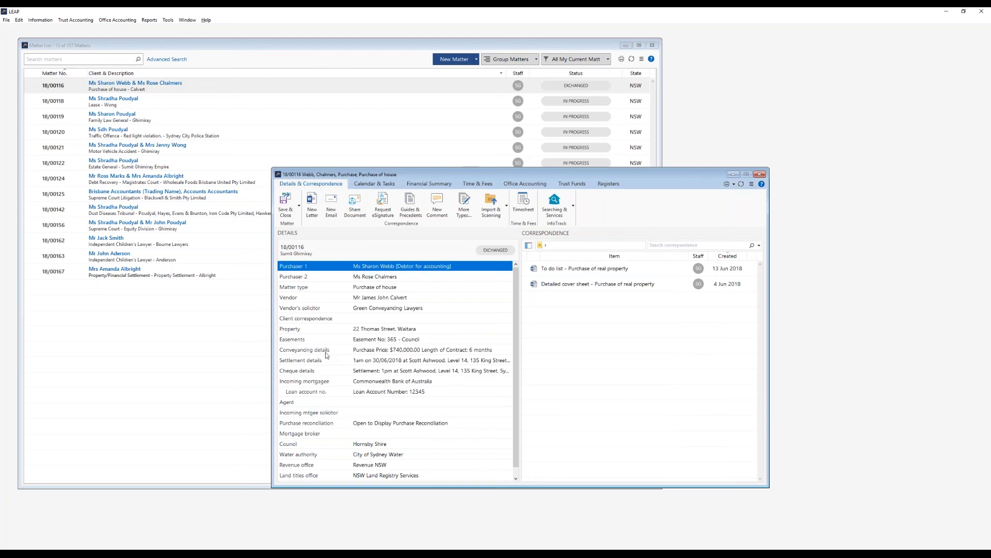
Review the matter's conveyancing details, including the transfer duty and fees, and close them without changes.
{"action": "left_click", "coordinate": [359, 351]}
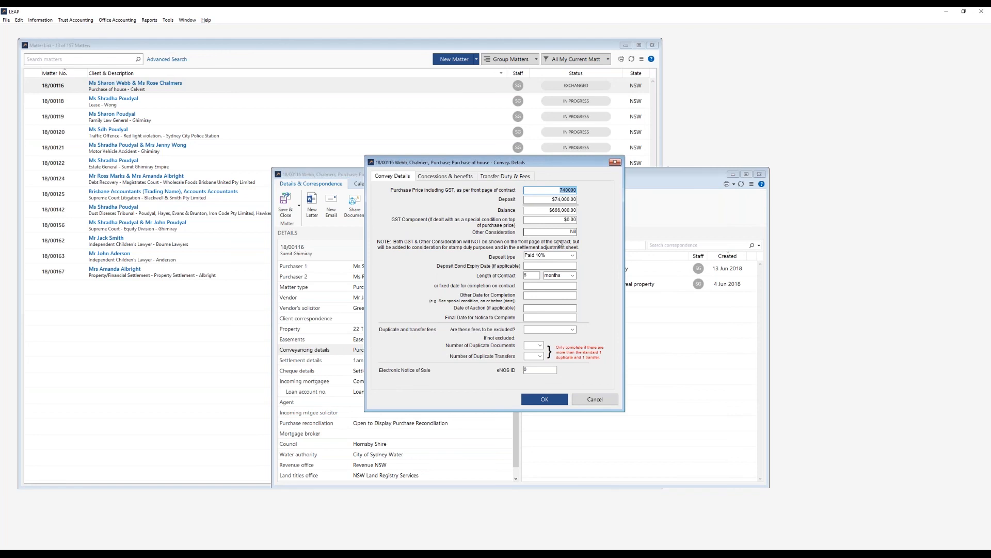
{"action": "left_click", "coordinate": [522, 178]}
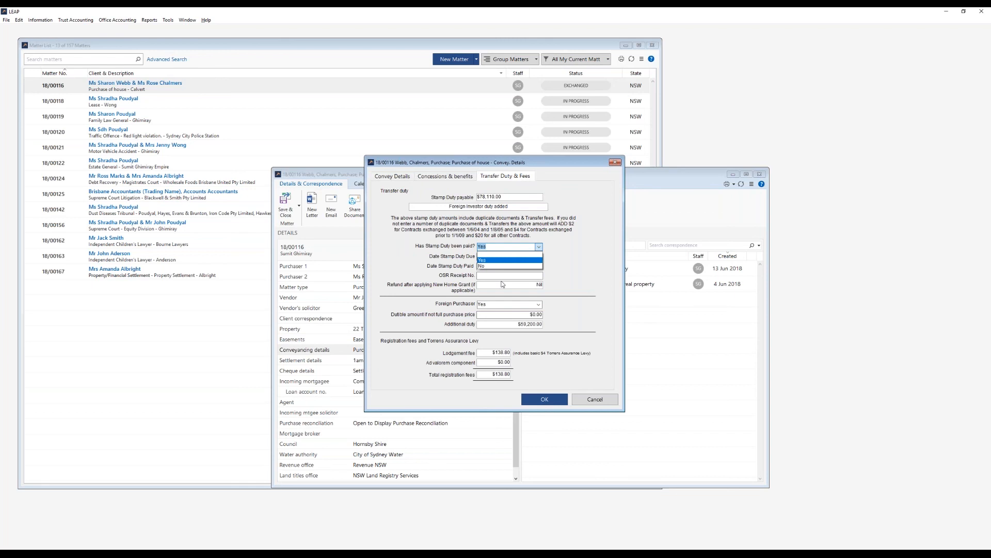
{"action": "left_click", "coordinate": [616, 162]}
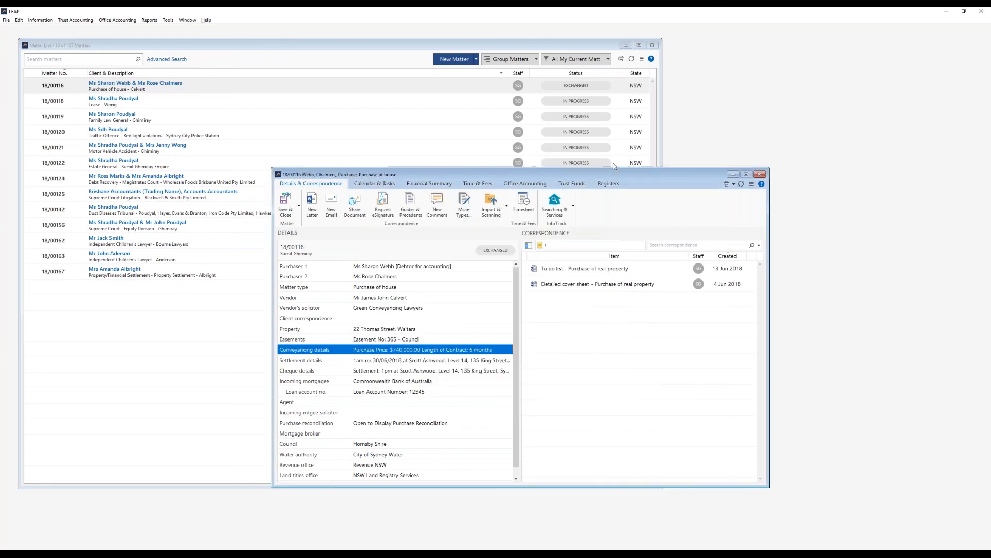
Look up the federal legal rates, view the Fed Cct 1 general fees, and close the rates.
{"action": "left_click", "coordinate": [46, 19]}
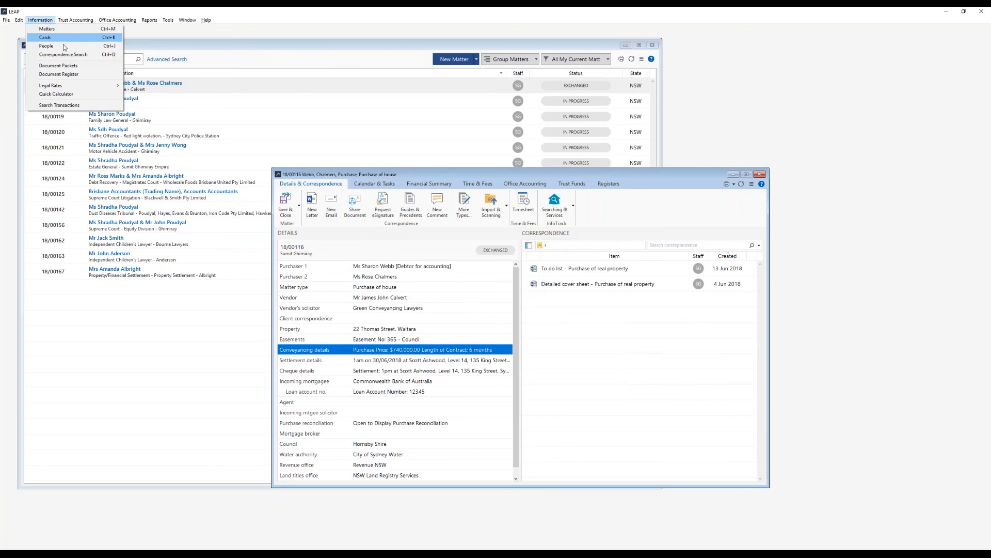
{"action": "mouse_move", "coordinate": [110, 89]}
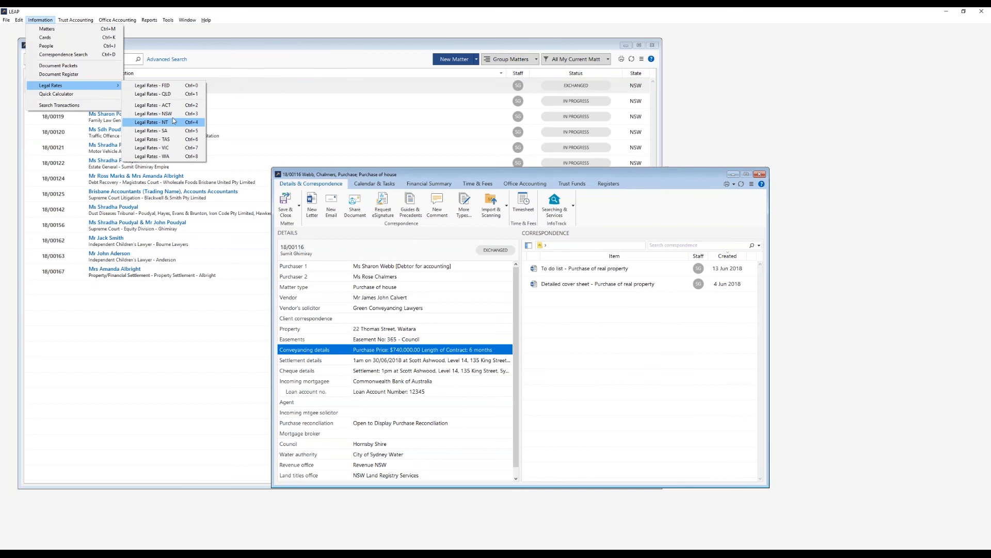
{"action": "left_click", "coordinate": [173, 88]}
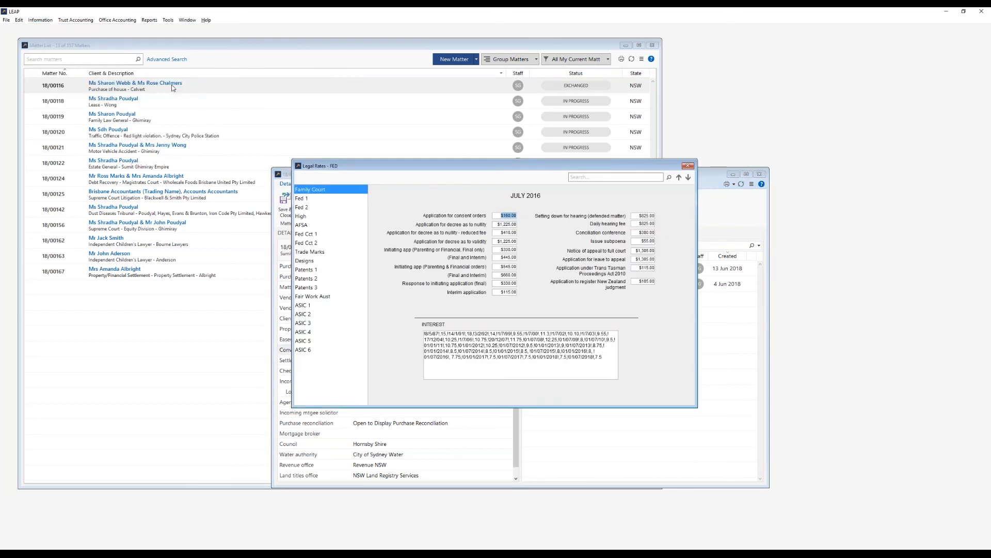
{"action": "left_click", "coordinate": [323, 234]}
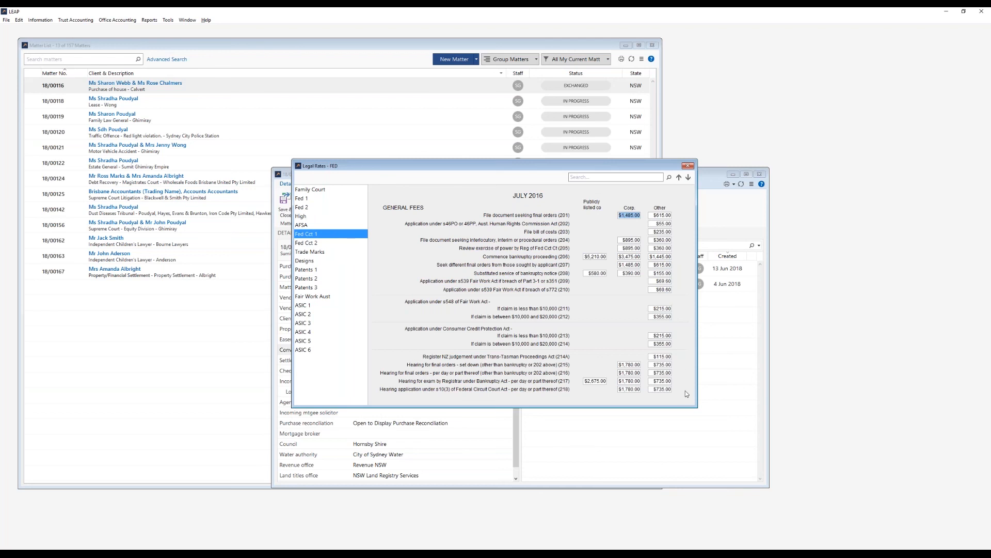
{"action": "left_click", "coordinate": [686, 166]}
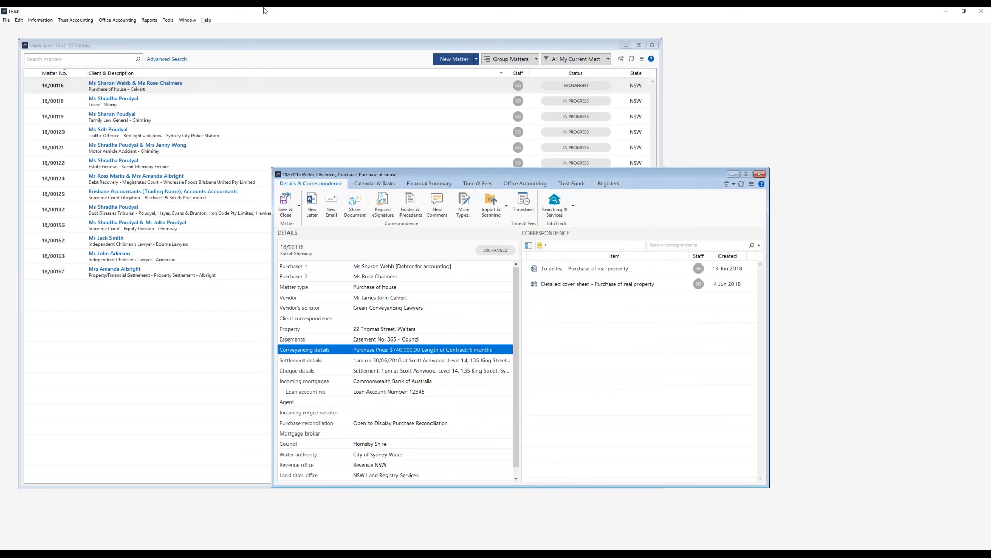
Calculate the conveyancing duty on a consideration of $900,000 in the Quick Calculator and view the Victorian calculation.
{"action": "left_click", "coordinate": [50, 21]}
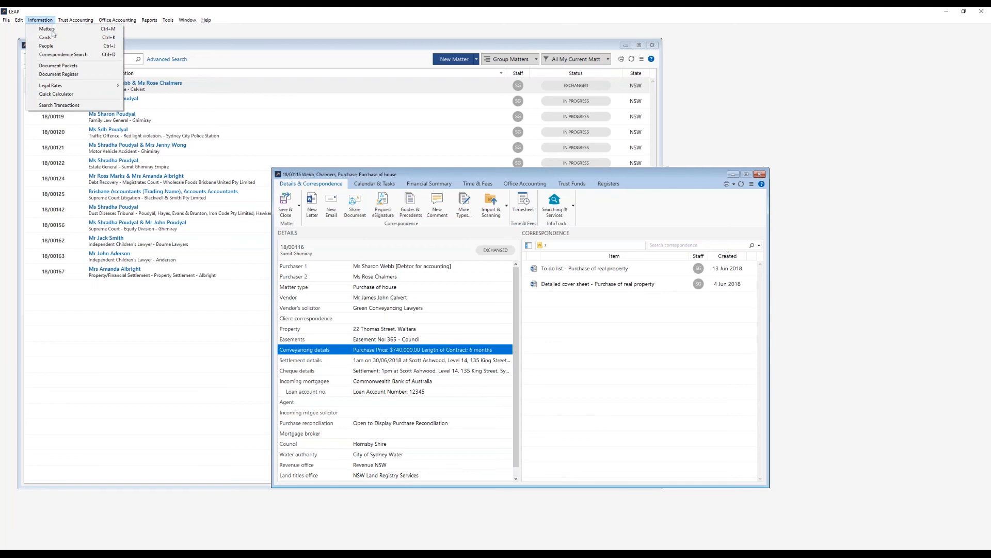
{"action": "left_click", "coordinate": [67, 94]}
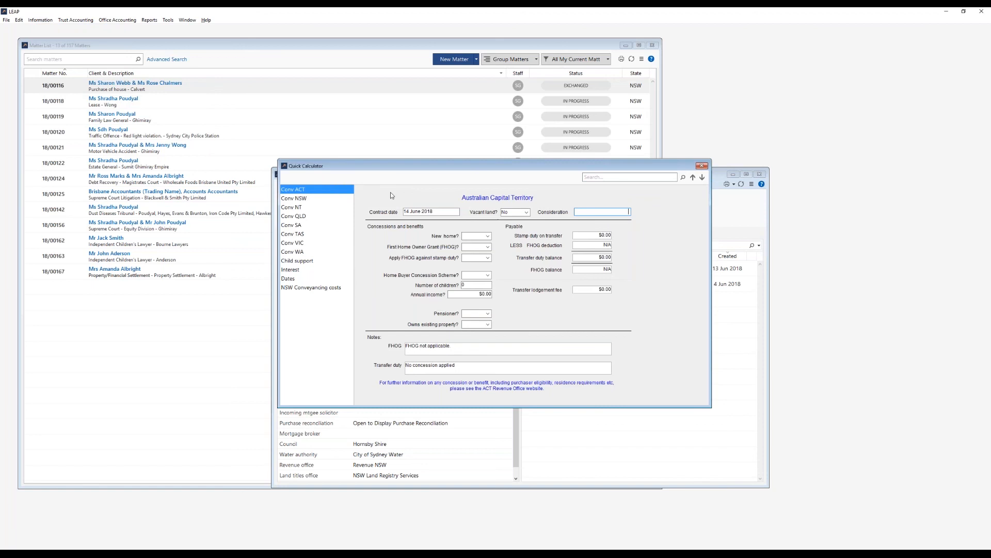
{"action": "type", "text": "900000"}
{"action": "key", "text": "Tab"}
{"action": "left_click", "coordinate": [303, 244]}
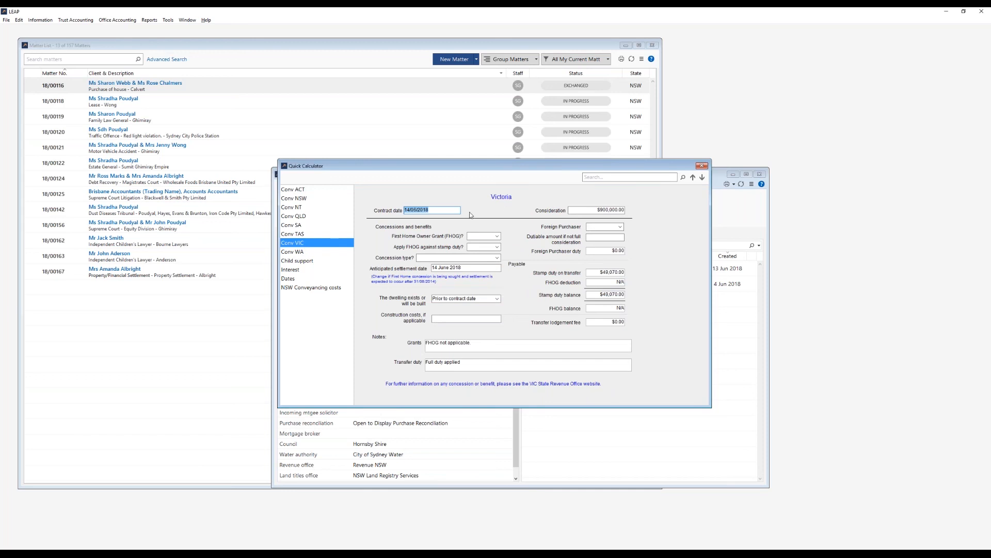
View the child support and interest calculators, and check which interest types the interest calculator offers.
{"action": "left_click", "coordinate": [312, 262]}
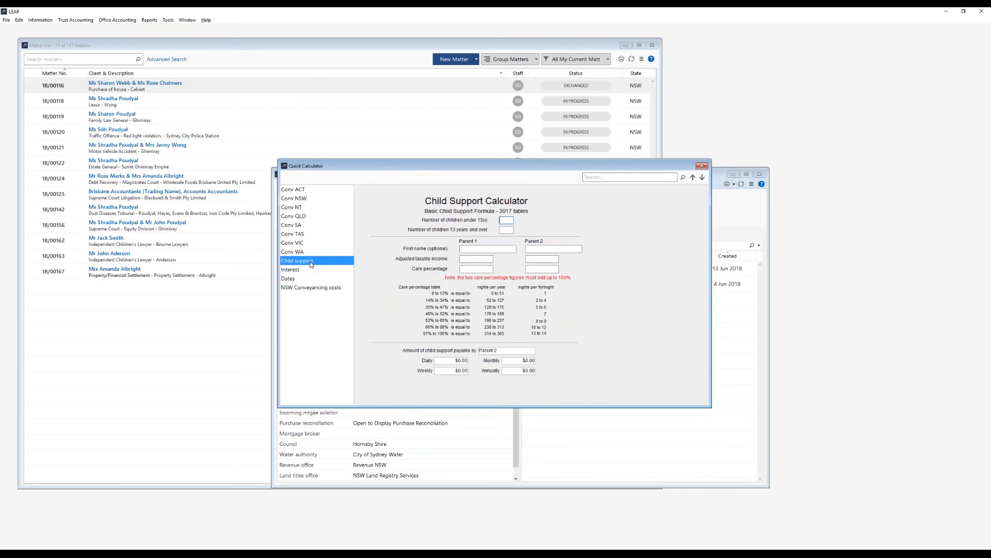
{"action": "left_click", "coordinate": [312, 271]}
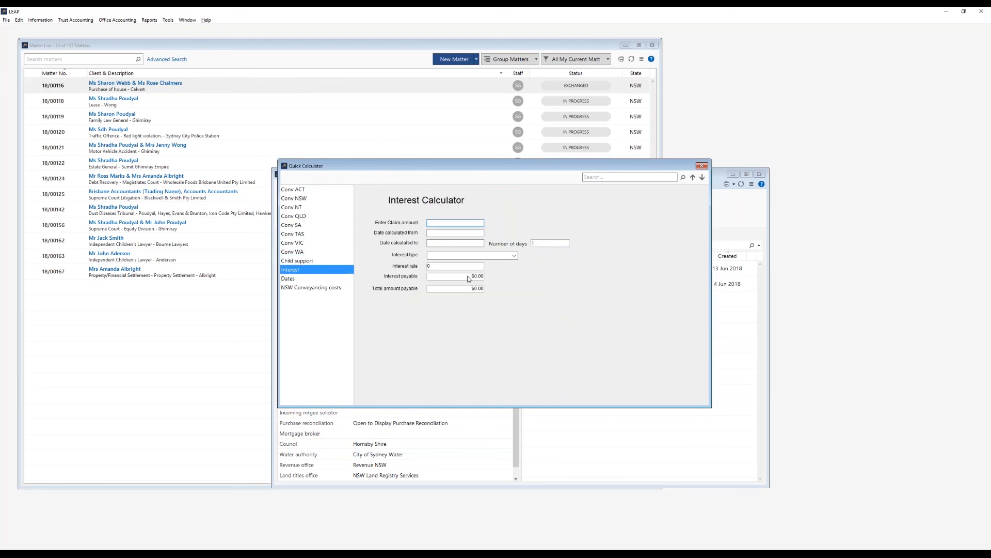
{"action": "left_click", "coordinate": [514, 255]}
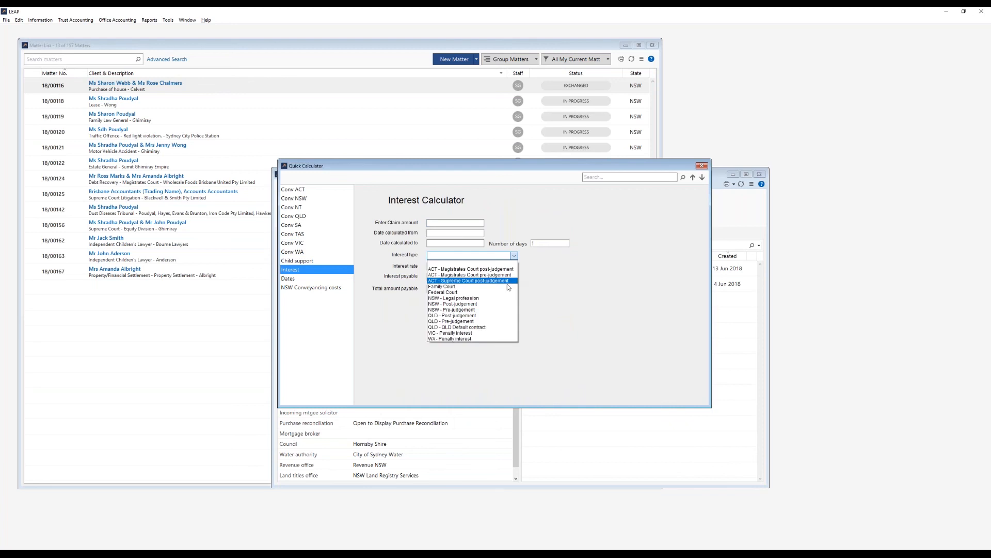
{"action": "key", "text": "Escape"}
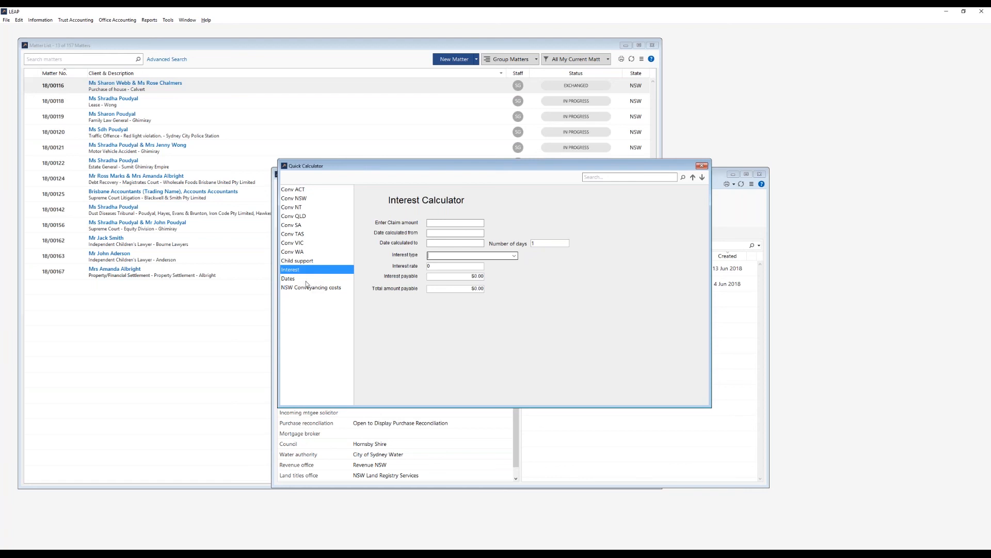
Look through the date calculator's starting date and additional years, months, weeks and days, and close the Quick Calculator.
{"action": "left_click", "coordinate": [312, 280]}
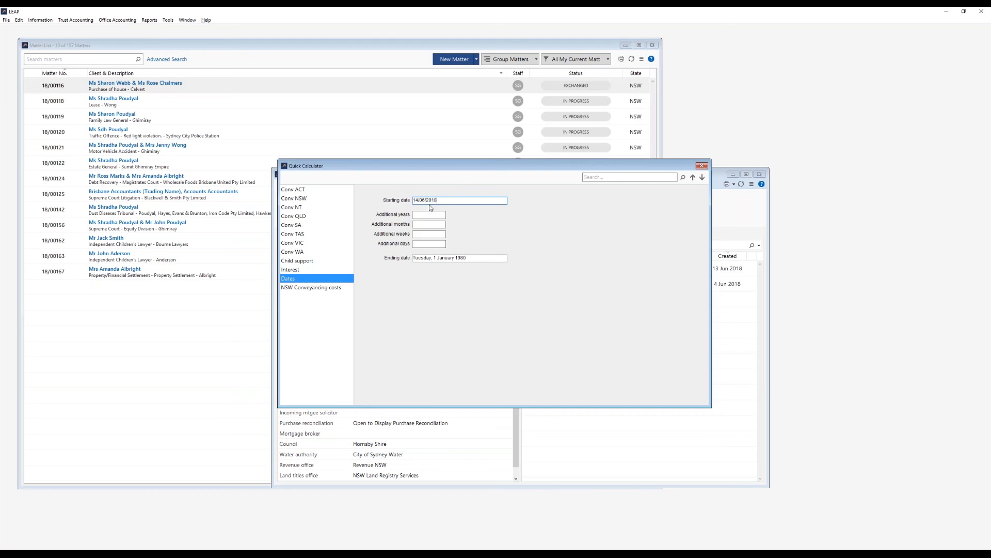
{"action": "key", "text": "Tab"}
{"action": "key", "text": "Tab"}
{"action": "key", "text": "Tab"}
{"action": "key", "text": "Tab"}
{"action": "left_click", "coordinate": [703, 166]}
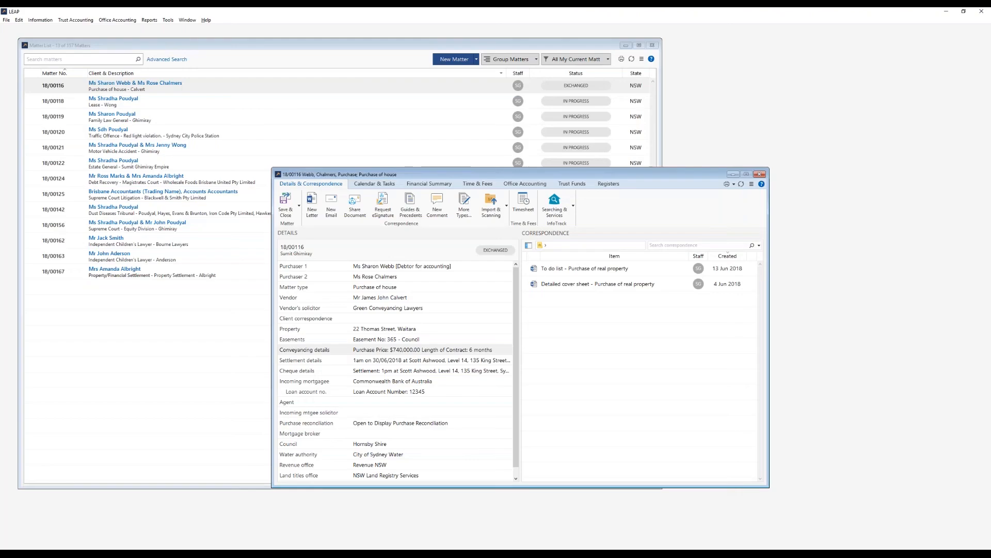
Open LEAP Community - Help, Support & Feedback from the purchase matter's help options.
{"action": "left_click", "coordinate": [393, 350]}
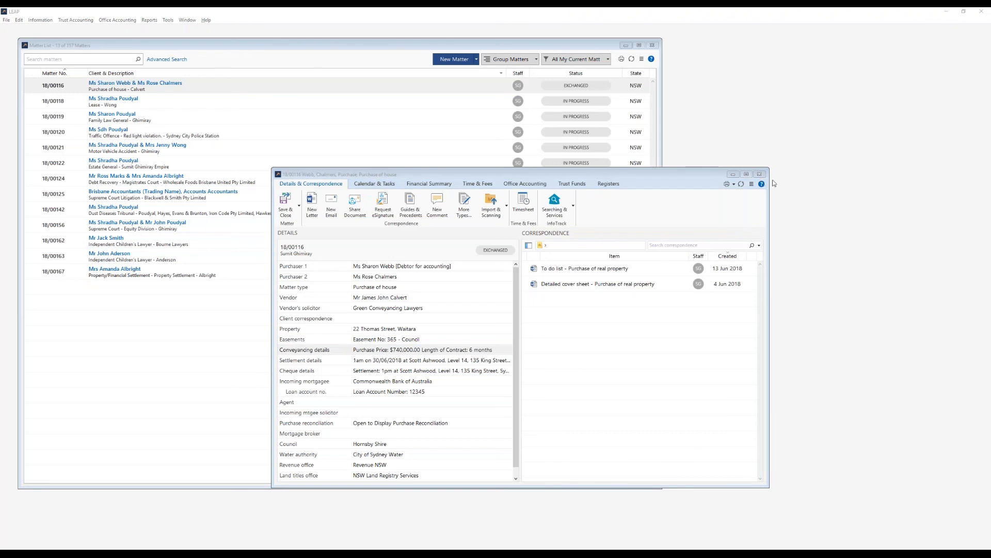
{"action": "left_click", "coordinate": [762, 184]}
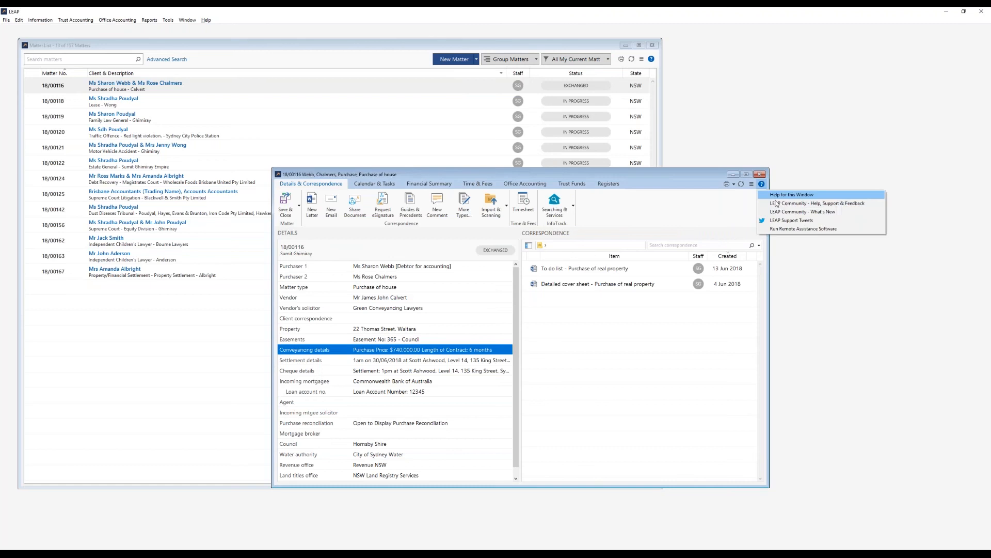
{"action": "left_click", "coordinate": [810, 201]}
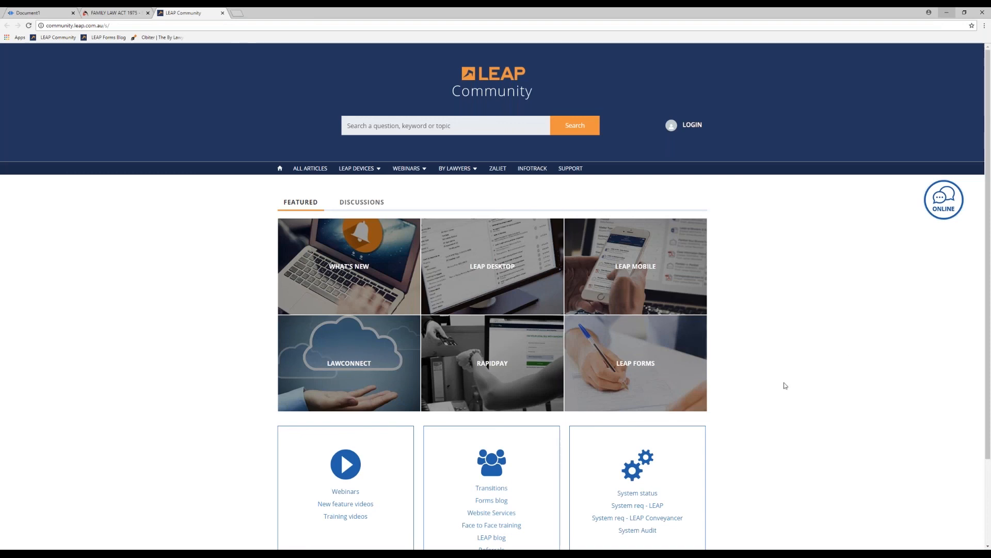
Browse the LEAP Forms matter information sheets, view the QLD - Settlement Statement article, and return to the community home page.
{"action": "left_click", "coordinate": [683, 377]}
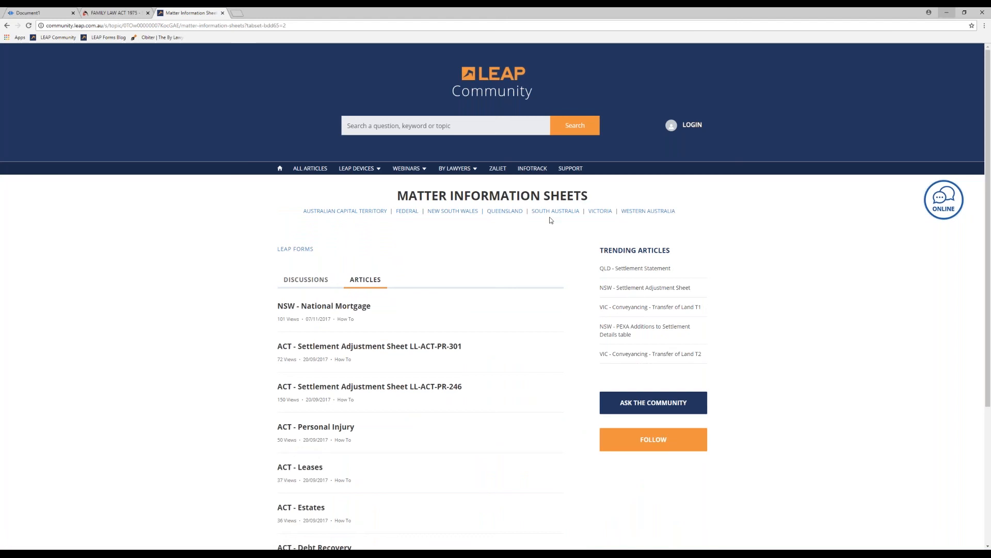
{"action": "left_click", "coordinate": [631, 274]}
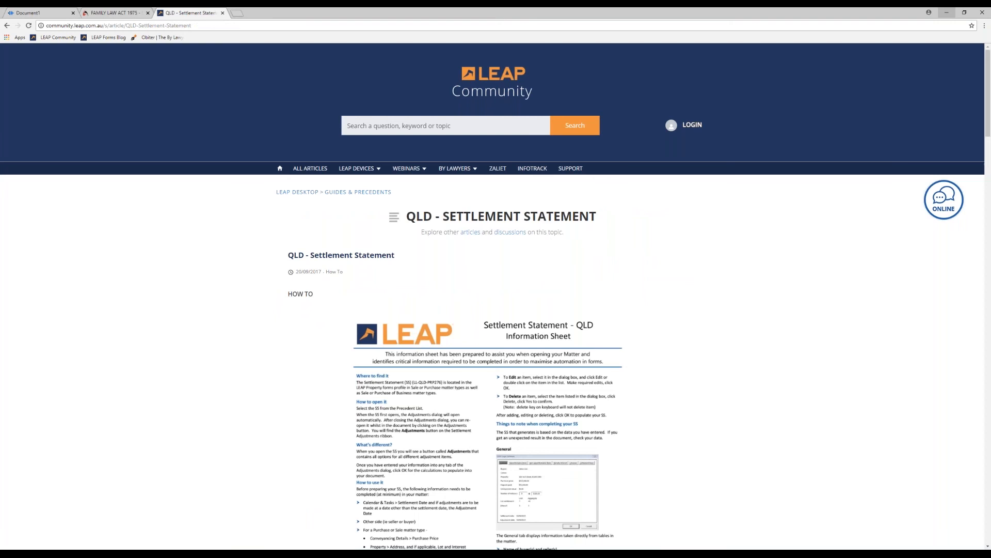
{"action": "left_click", "coordinate": [7, 26]}
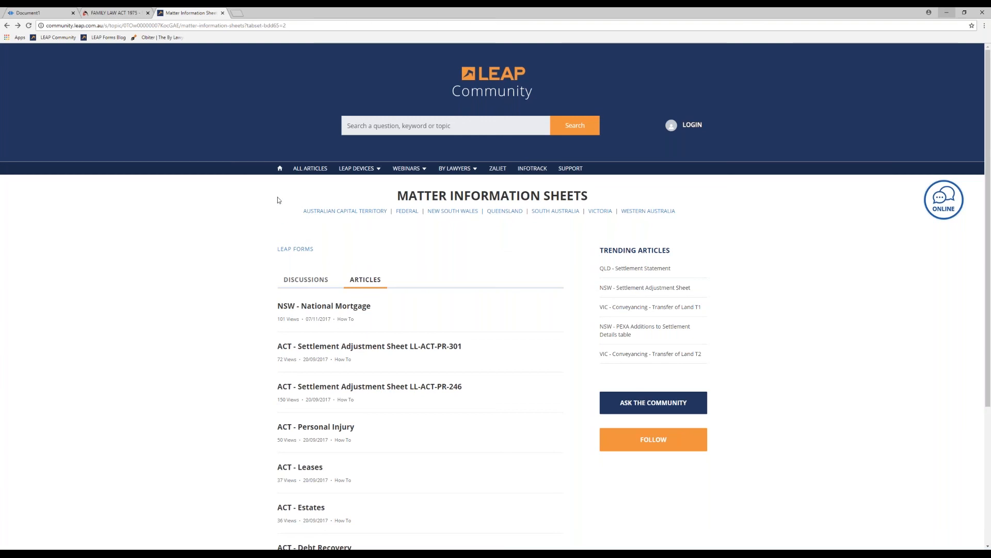
{"action": "left_click", "coordinate": [280, 168]}
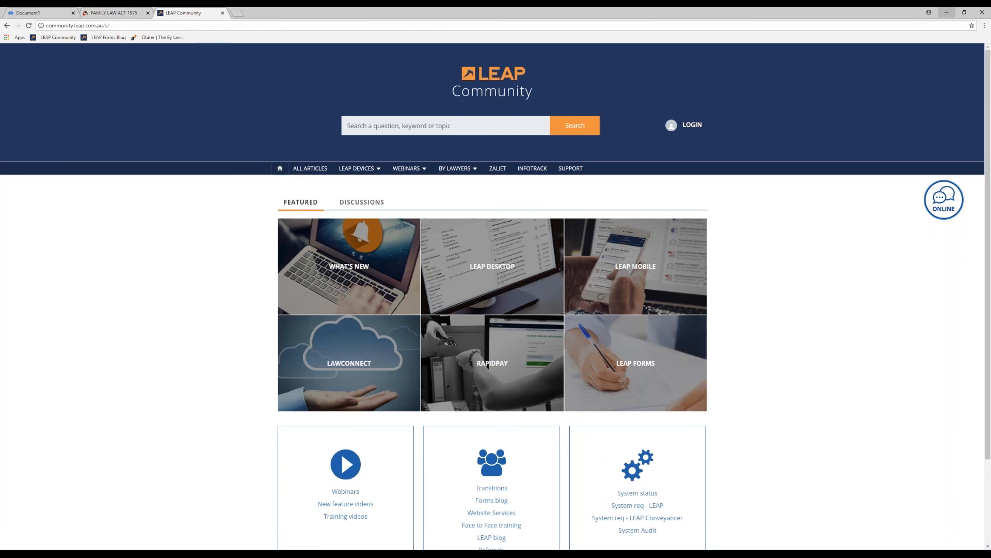
Open the Forms blog from the community home page and view its Victorian posts.
{"action": "scroll", "coordinate": [349, 196], "scroll_direction": "down", "scroll_amount": 2}
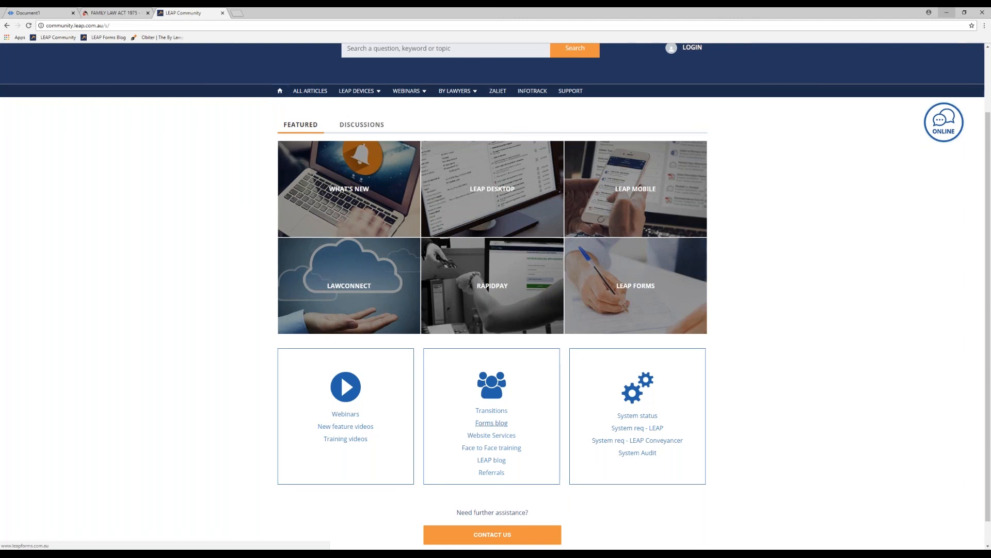
{"action": "left_click", "coordinate": [491, 422]}
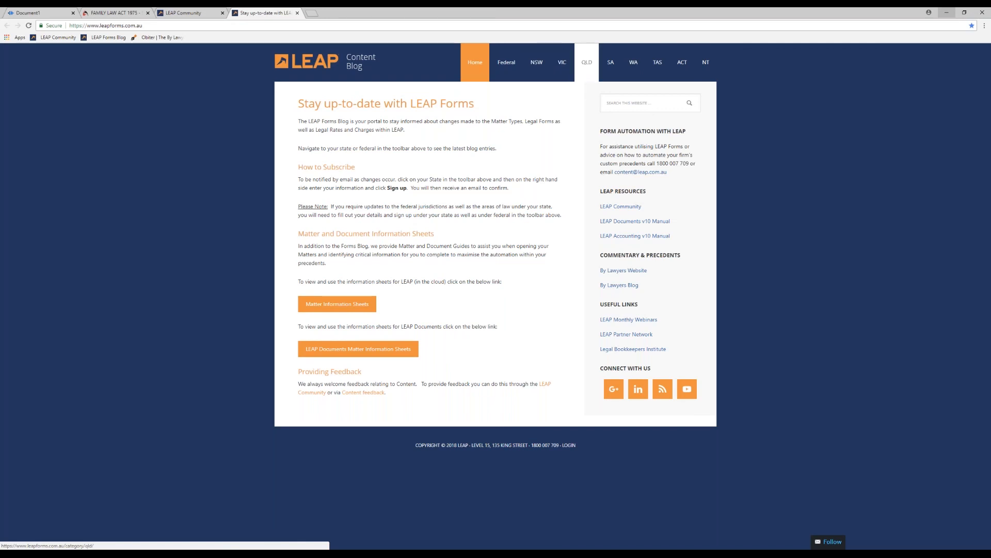
{"action": "left_click", "coordinate": [564, 65]}
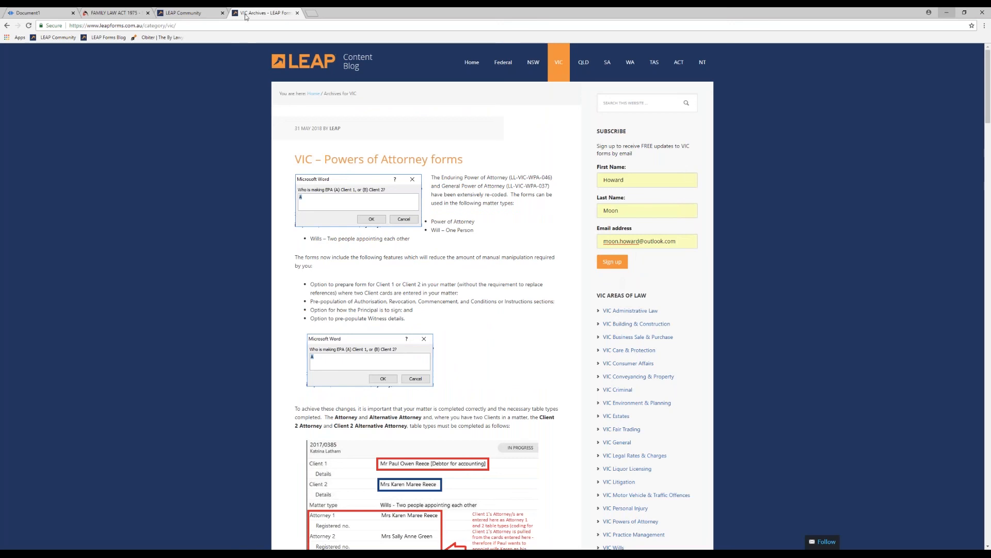
Return to the LEAP Community home page and open the By Lawyers Obiter blog.
{"action": "left_click", "coordinate": [188, 14]}
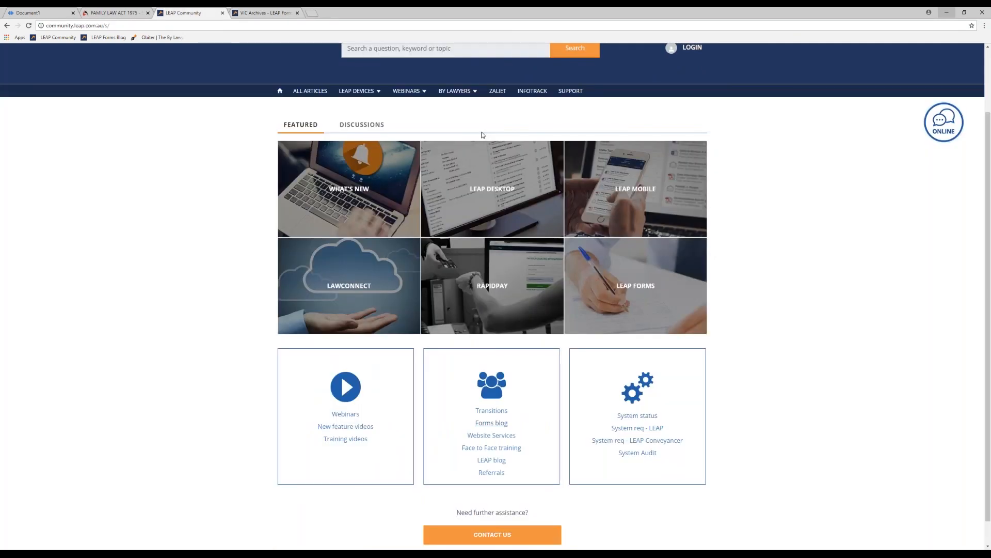
{"action": "scroll", "coordinate": [538, 140], "scroll_direction": "up", "scroll_amount": 2}
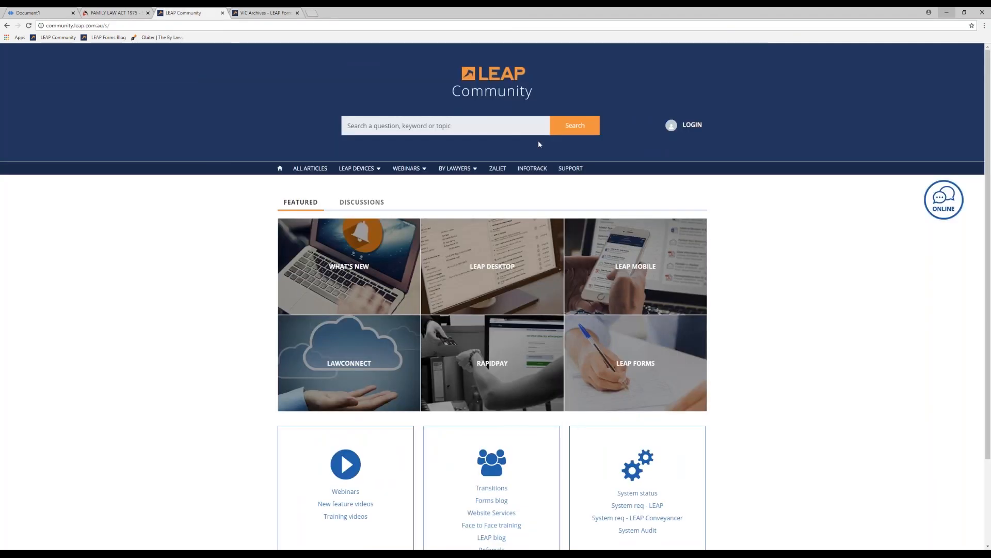
{"action": "left_click", "coordinate": [454, 168]}
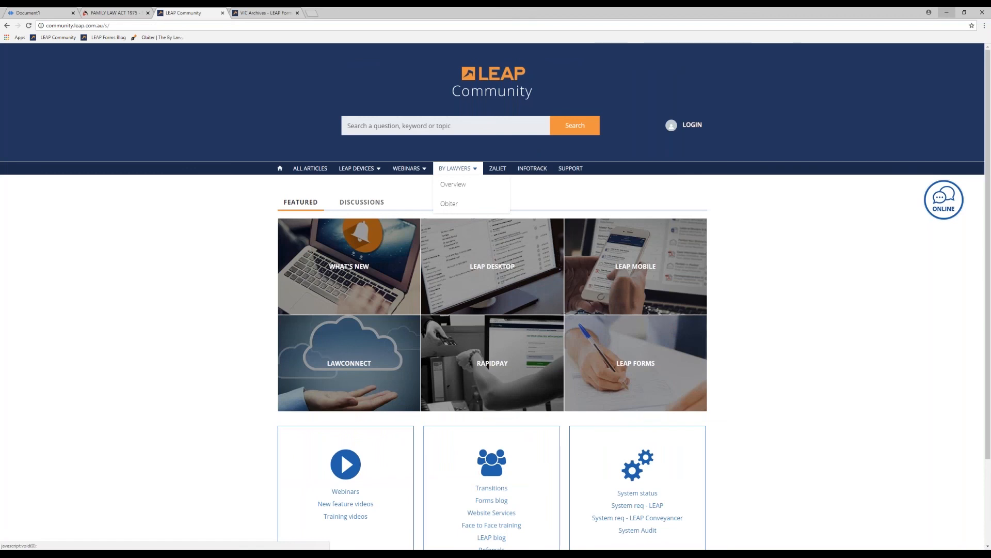
{"action": "left_click", "coordinate": [471, 207]}
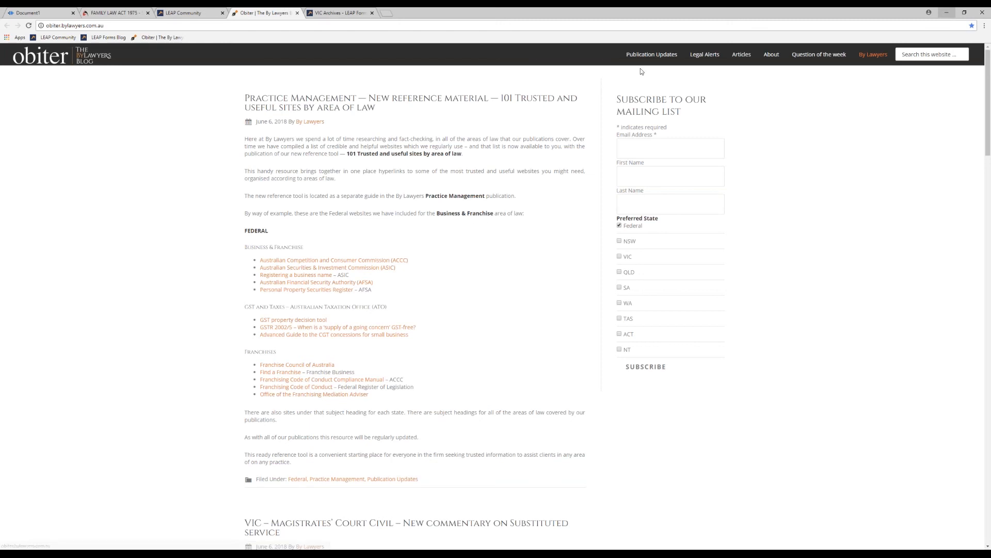
Fill in the Obiter mailing list form with the subscriber's email, first name and last name, and select QLD and VIC as preferred states.
{"action": "mouse_move", "coordinate": [651, 61]}
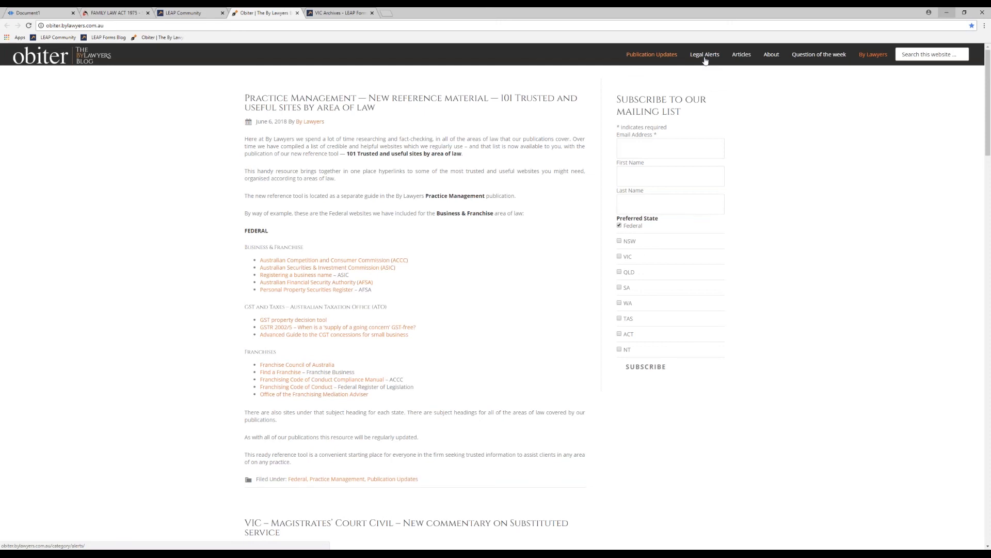
{"action": "mouse_move", "coordinate": [735, 61]}
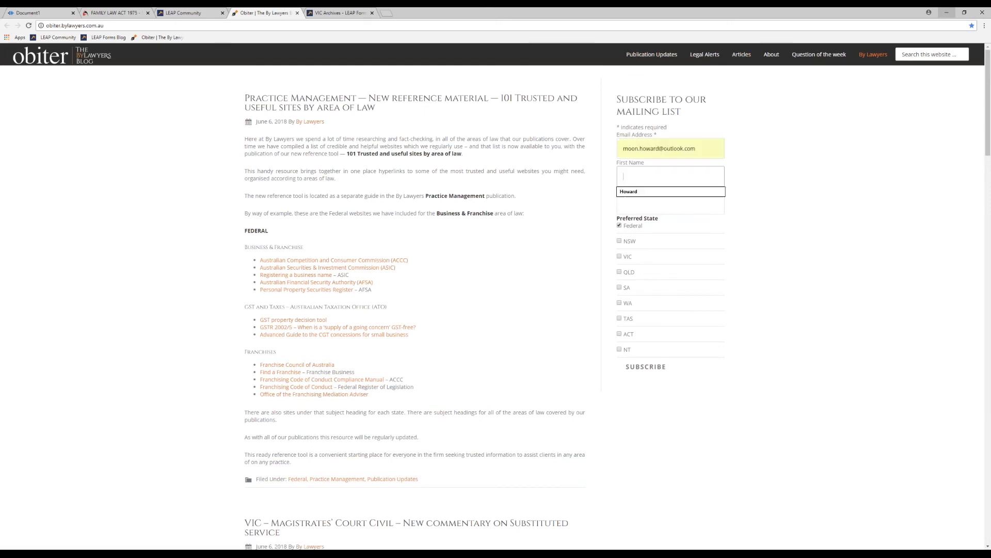
{"action": "key", "text": "Tab"}
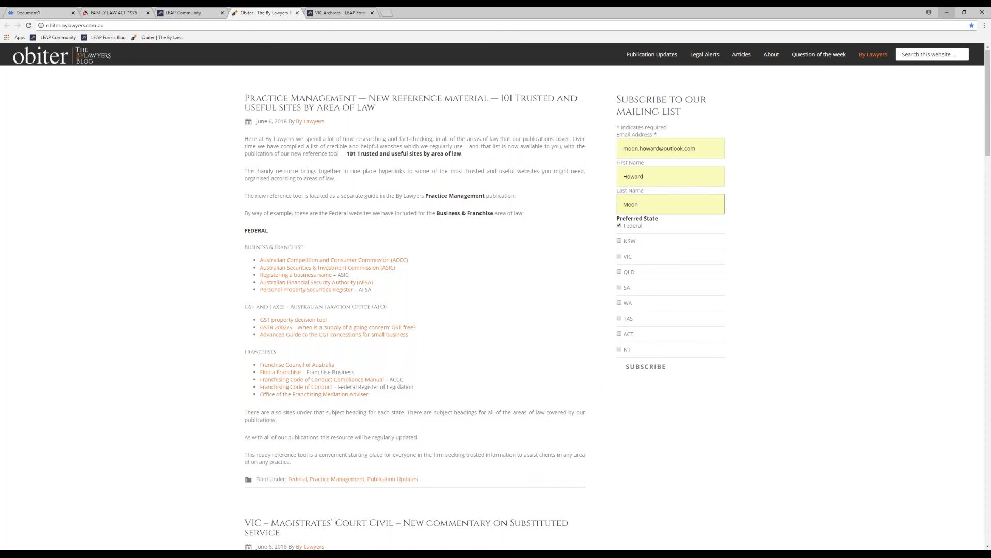
{"action": "left_click", "coordinate": [619, 272]}
{"action": "left_click", "coordinate": [619, 257]}
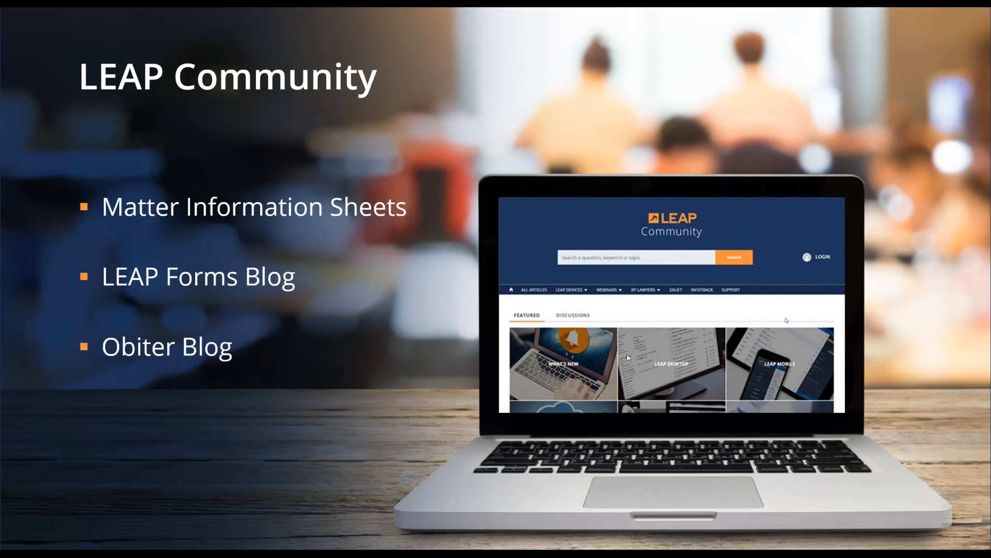
{"action": "key", "text": "Right"}
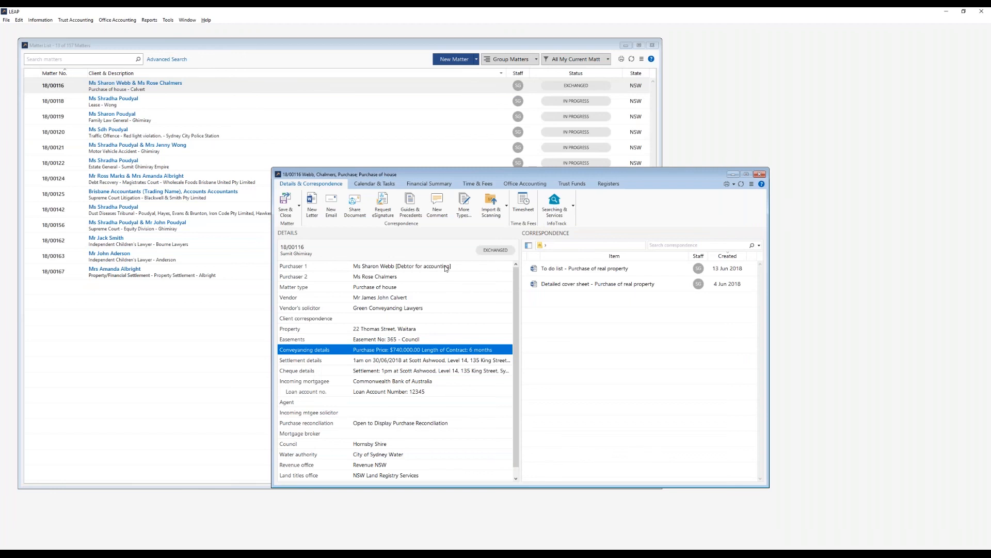
Show deleted precedents in the purchase matter's Guides & Precedents and restore the deleted Letter to Client in the Purchase folder.
{"action": "left_click", "coordinate": [410, 205]}
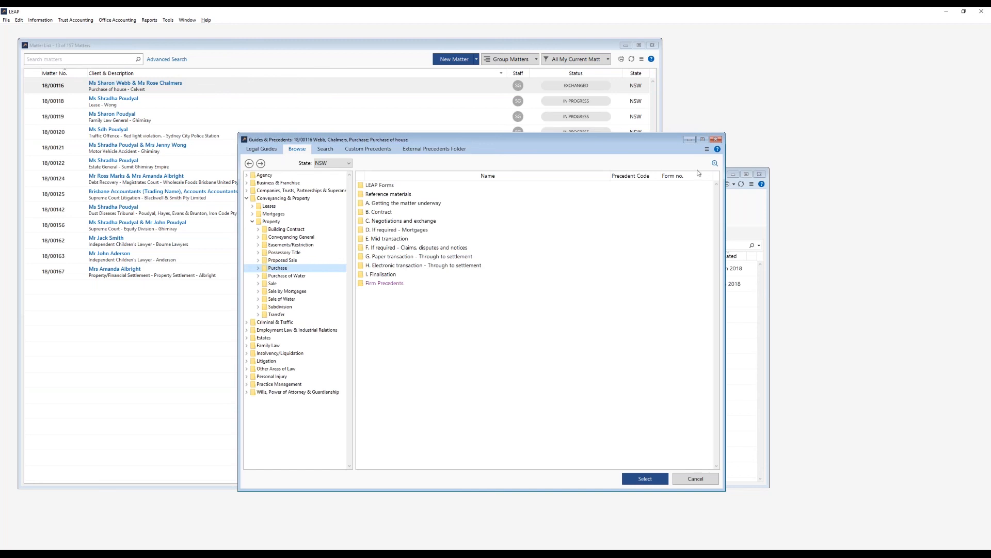
{"action": "left_click", "coordinate": [707, 149]}
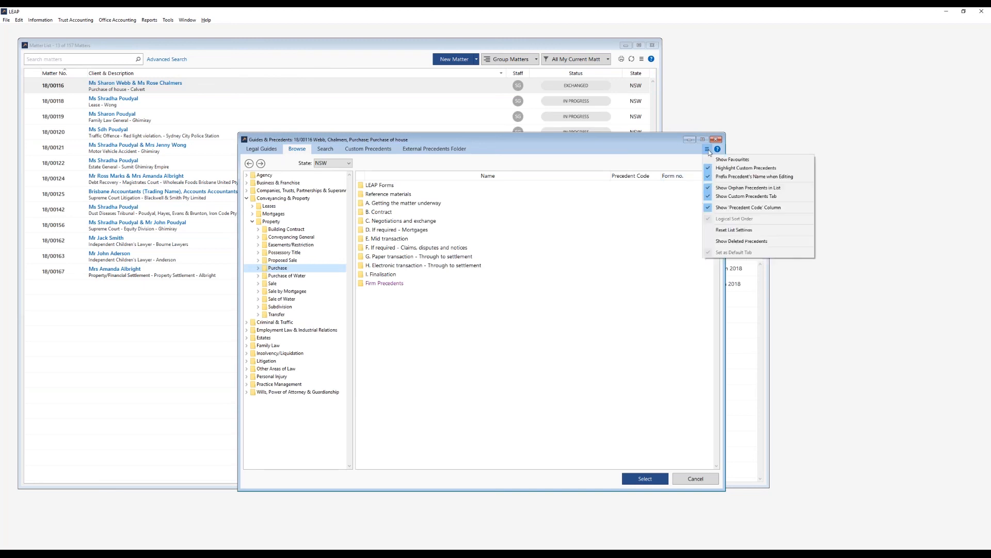
{"action": "left_click", "coordinate": [782, 242]}
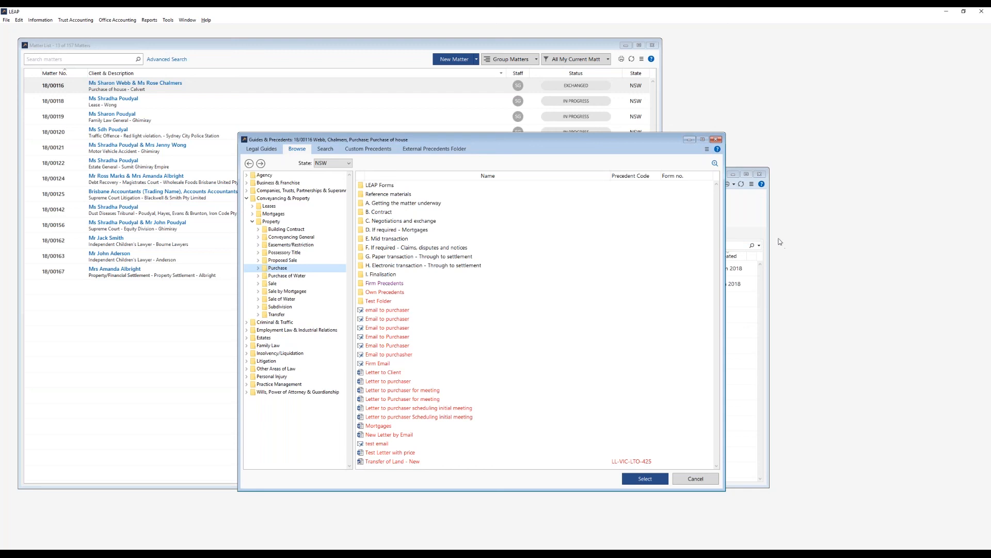
{"action": "right_click", "coordinate": [404, 373]}
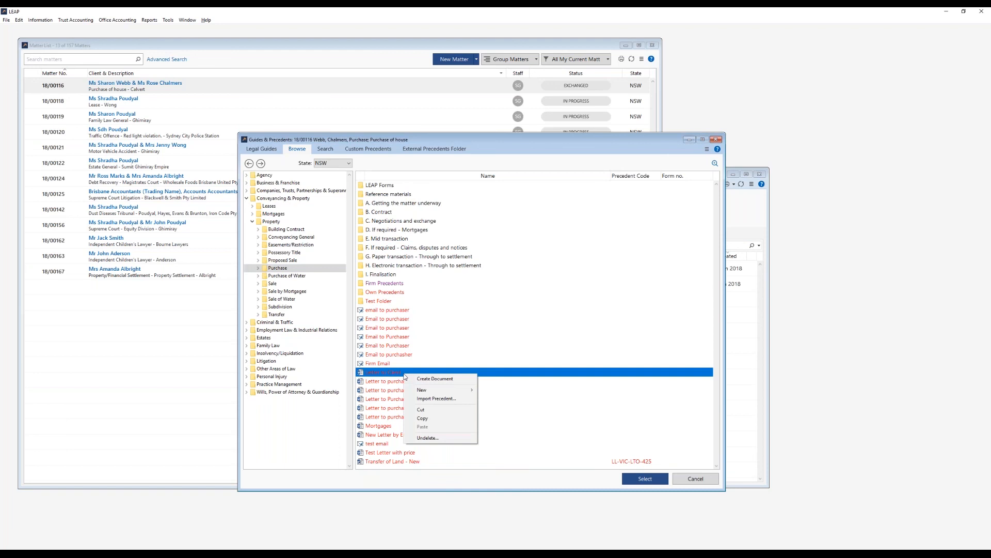
{"action": "left_click", "coordinate": [435, 439]}
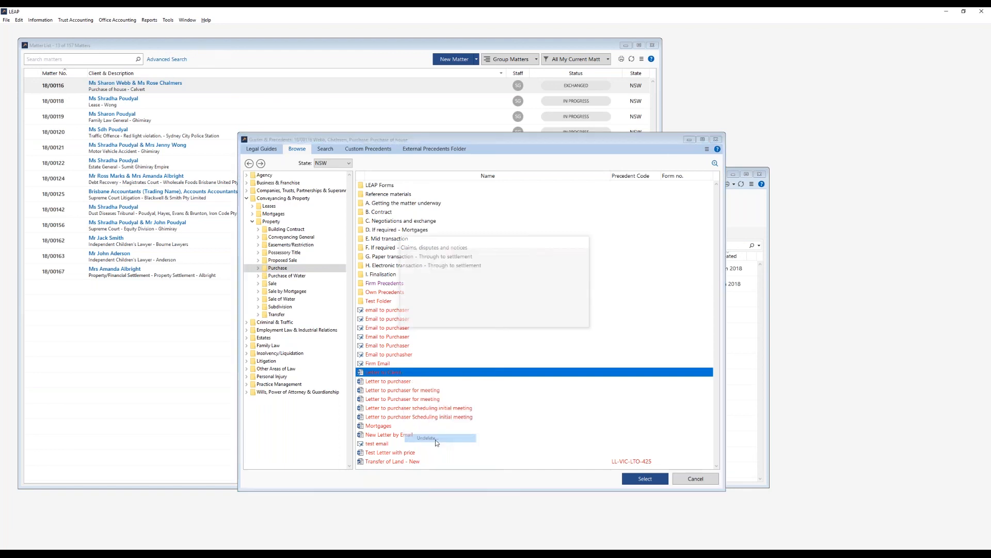
{"action": "left_click", "coordinate": [520, 320]}
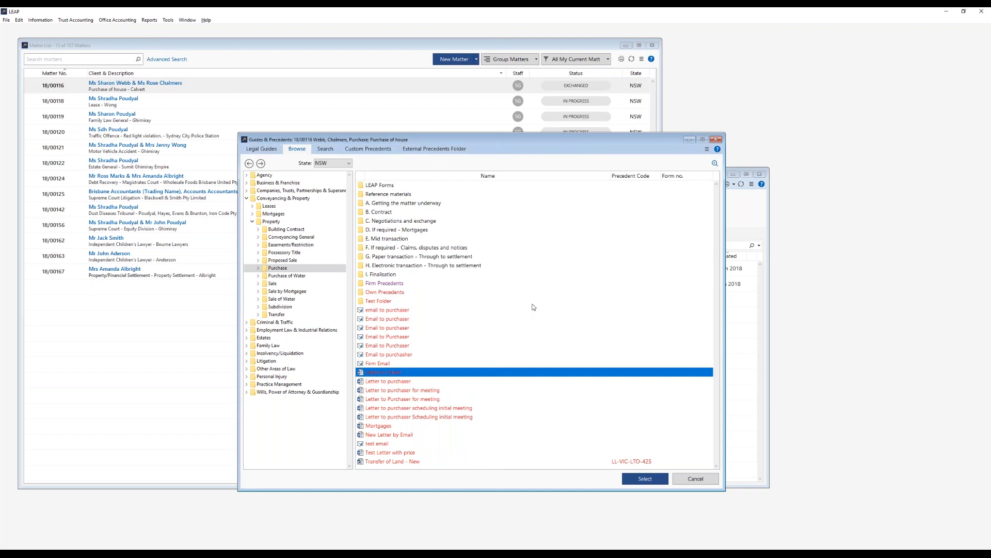
Hide the deleted precedents from the Purchase folder's list.
{"action": "left_click", "coordinate": [707, 150]}
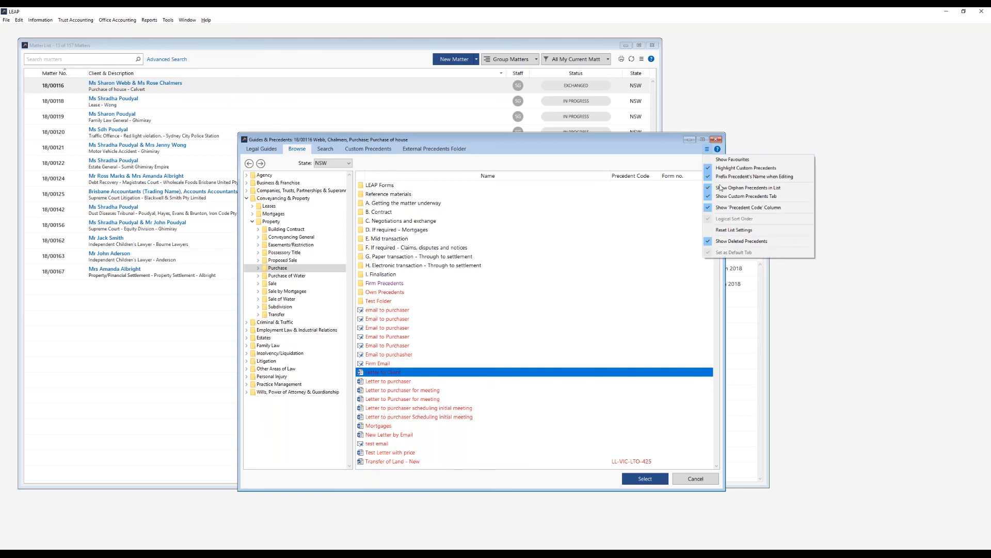
{"action": "left_click", "coordinate": [736, 243]}
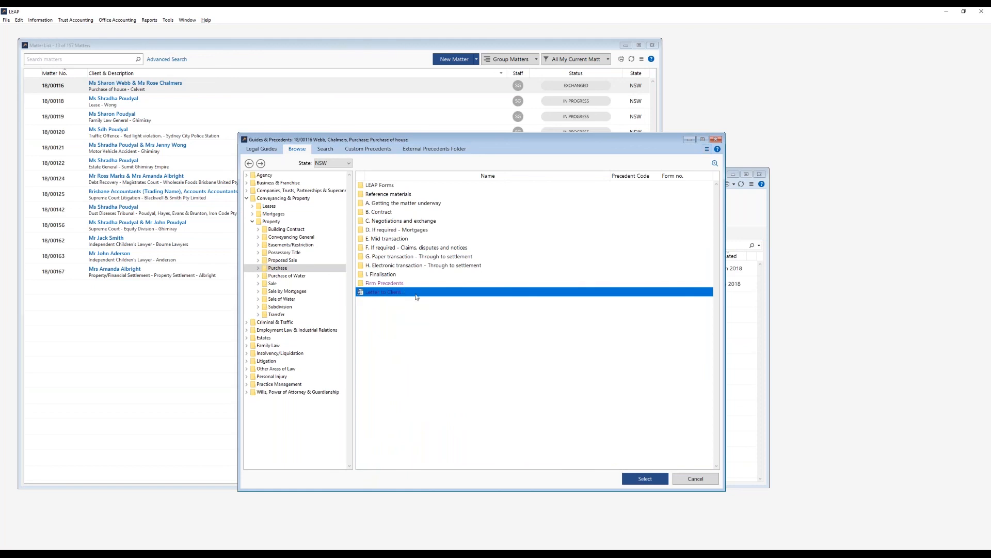
{"action": "left_click", "coordinate": [422, 322]}
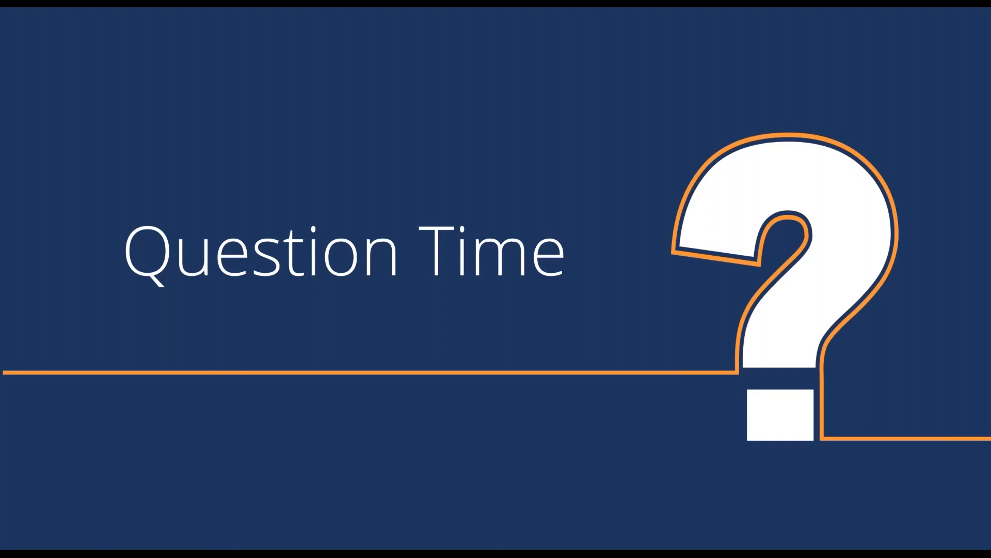
{"action": "left_click", "coordinate": [578, 457]}
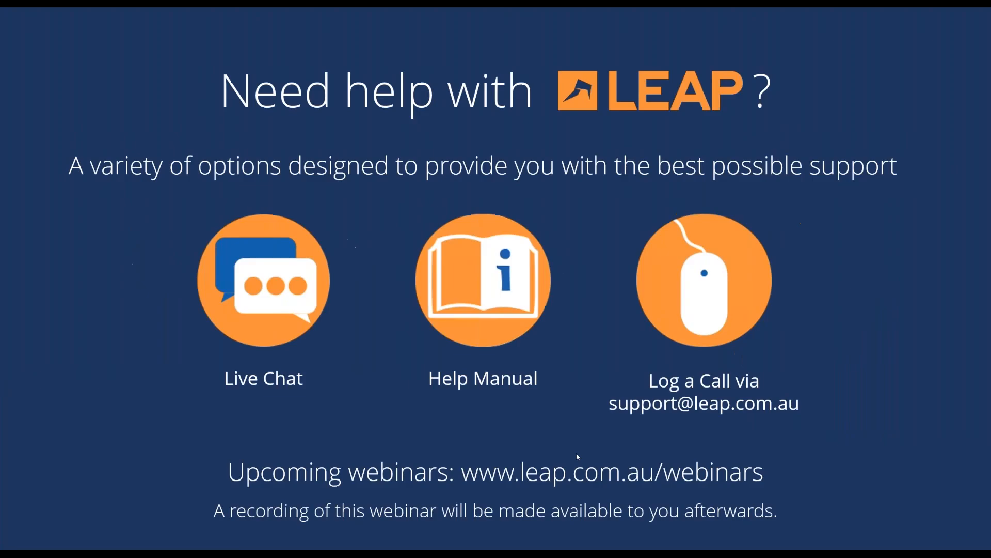